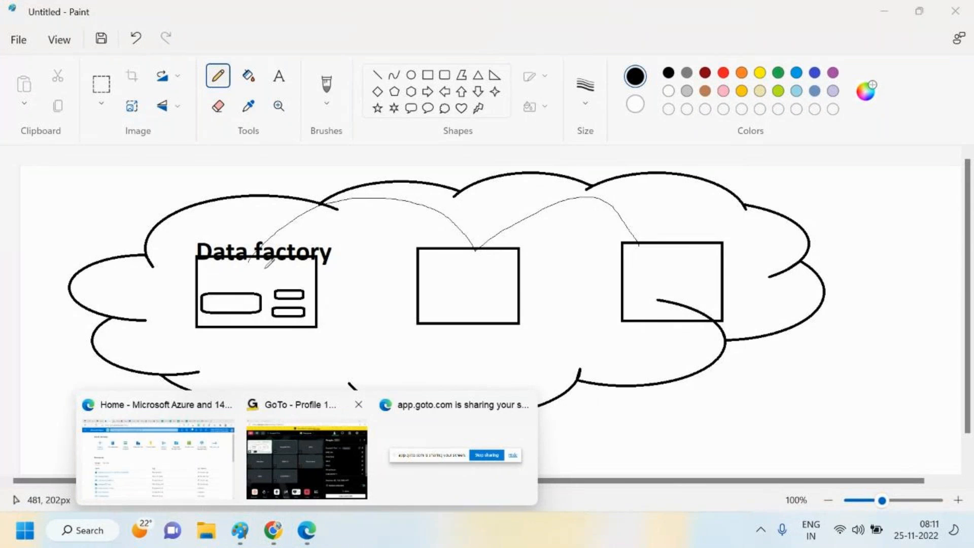
Draw freehand curves from the Data factory box to the middle box and circle the Data factory box
mouse_move(264, 247)
left_mouse_down()
mouse_move(378, 190)
mouse_move(489, 243)
left_mouse_up()
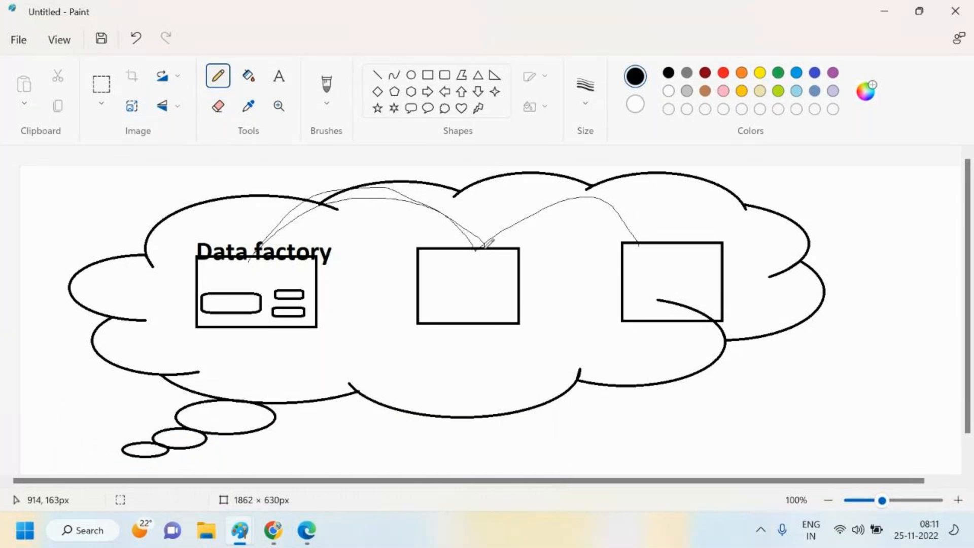
mouse_move(272, 276)
left_mouse_down()
mouse_move(203, 314)
mouse_move(332, 300)
mouse_move(282, 261)
mouse_move(415, 199)
mouse_move(464, 242)
left_mouse_up()
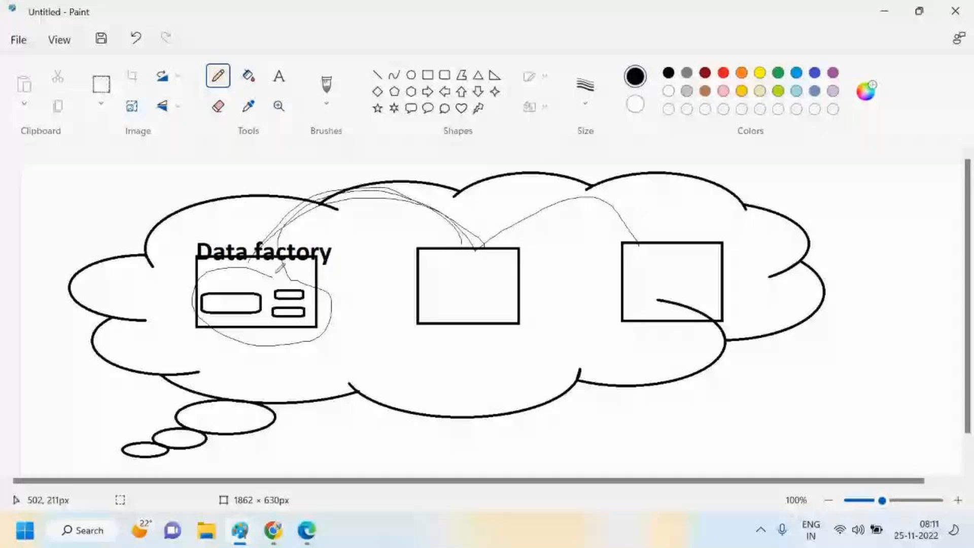
mouse_move(297, 281)
left_mouse_down()
mouse_move(217, 273)
mouse_move(286, 345)
mouse_move(318, 304)
left_mouse_up()
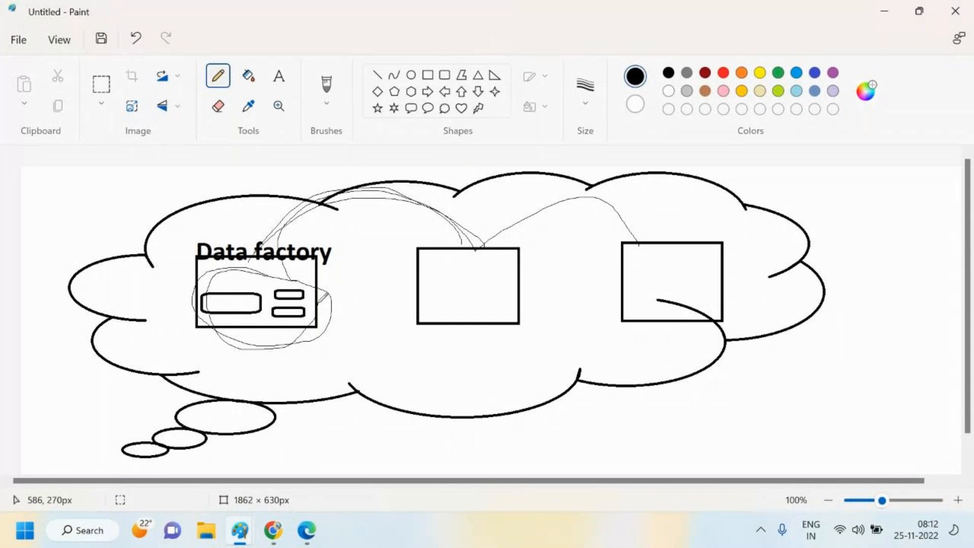
Undo the last four pen strokes on the diagram
left_click(134, 40)
left_click(133, 40)
left_click(133, 39)
left_click(133, 39)
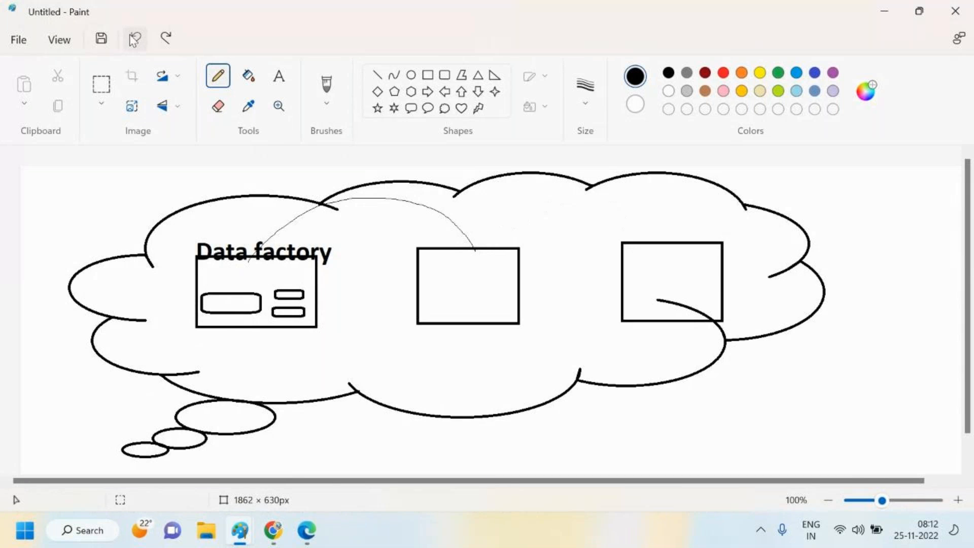
left_click(134, 39)
Draw a small rectangle below the Data factory box, about 103 × 75 px
left_click(427, 75)
mouse_move(366, 346)
left_mouse_down()
mouse_move(418, 384)
mouse_move(361, 356)
left_mouse_up()
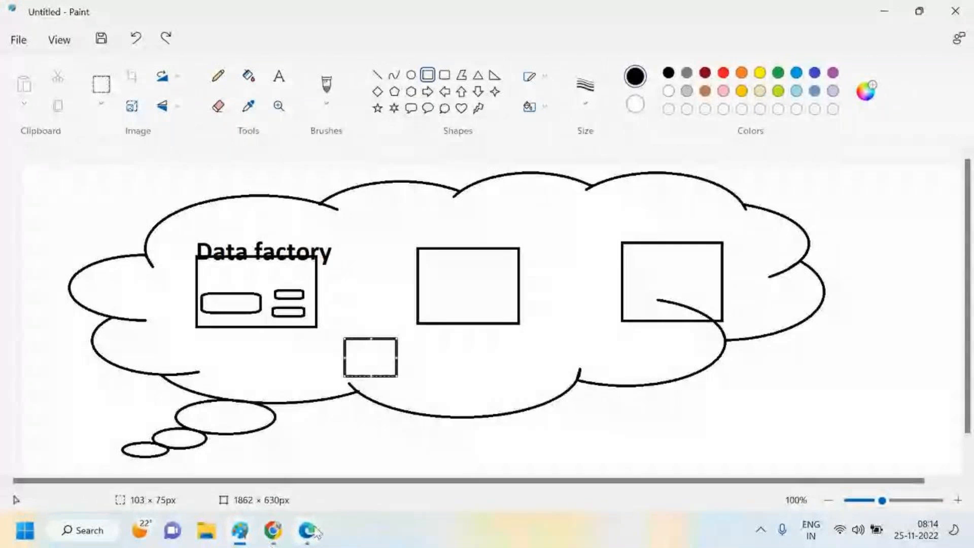
Switch to the Edge browser and open dev.azure in a new tab
left_click(307, 530)
left_click(177, 447)
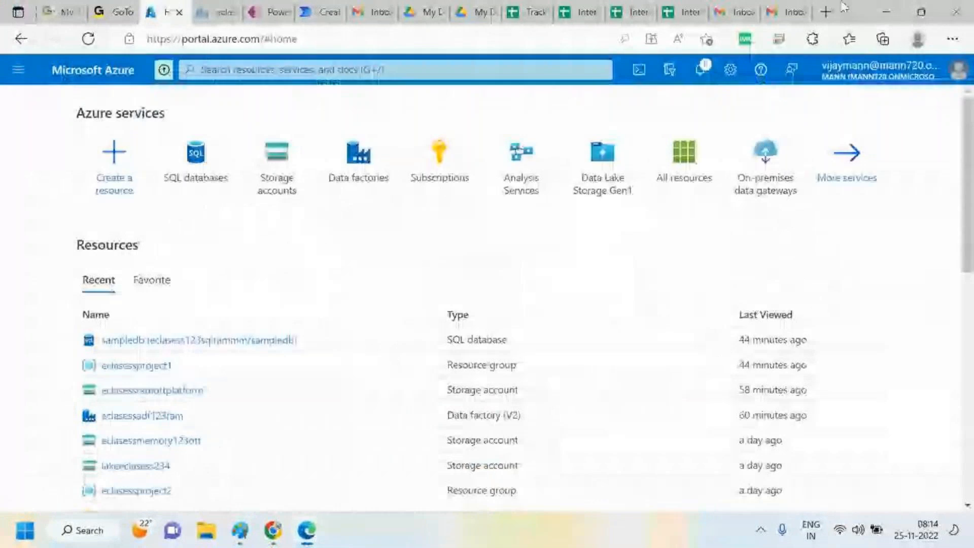
left_click(826, 12)
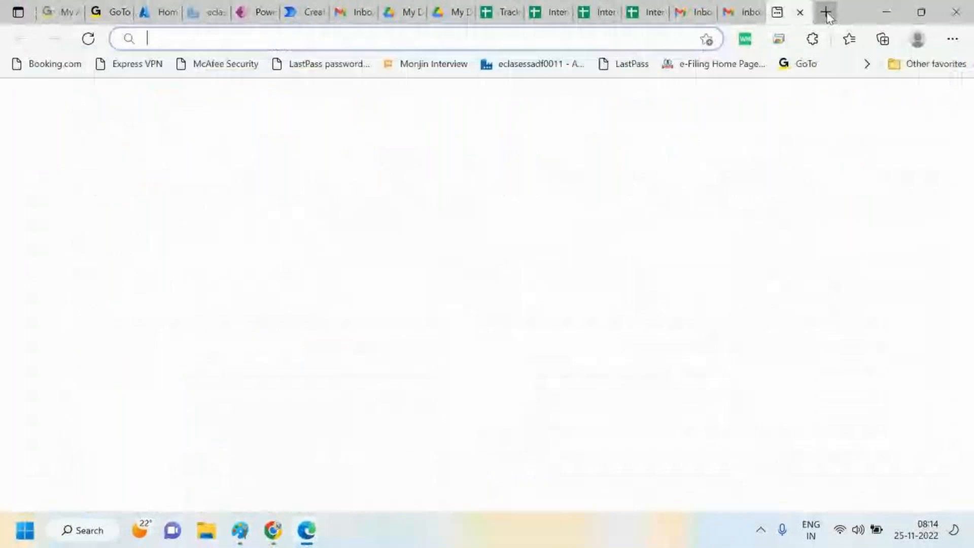
type("de")
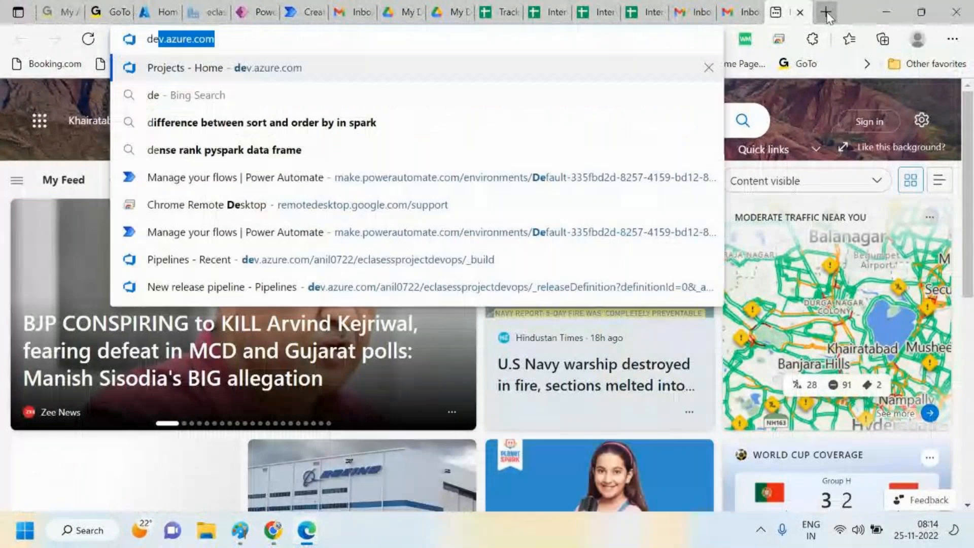
type("v.azure")
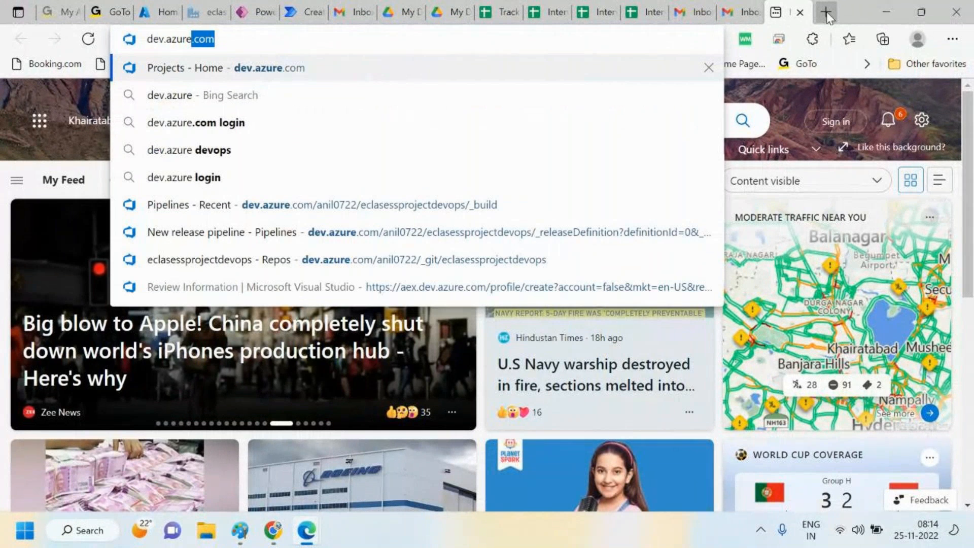
key("Return")
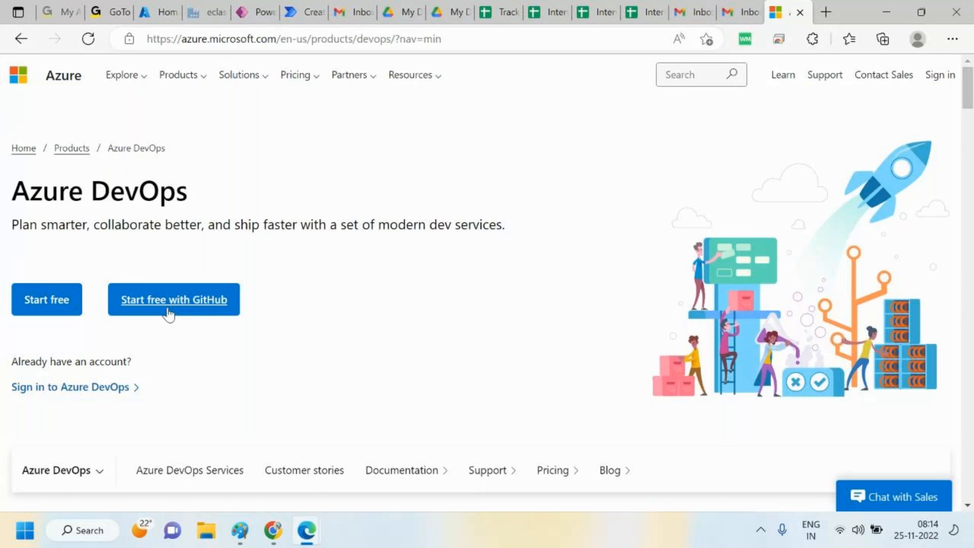
Start Azure DevOps free with GitHub, choose the second signed-in account, and skip the security setup for now
left_click(182, 299)
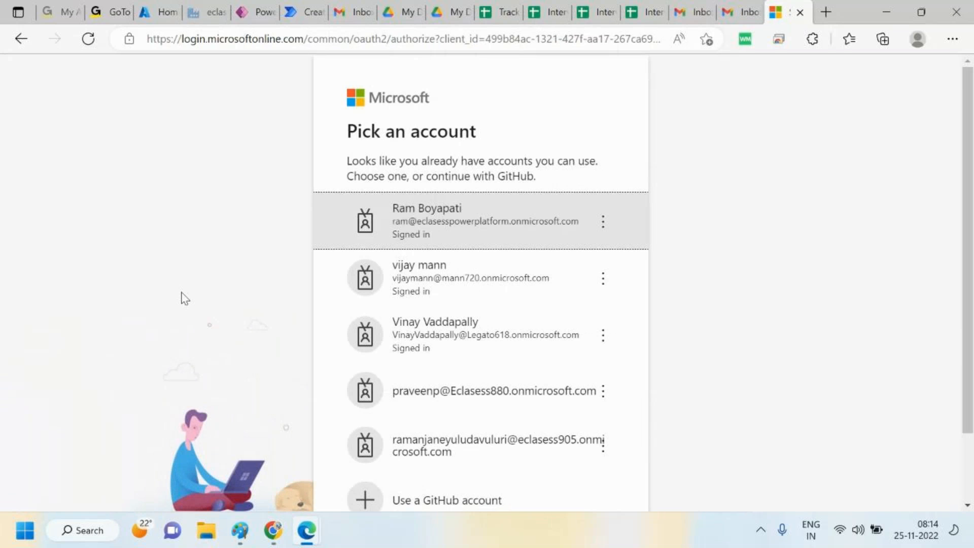
left_click(464, 267)
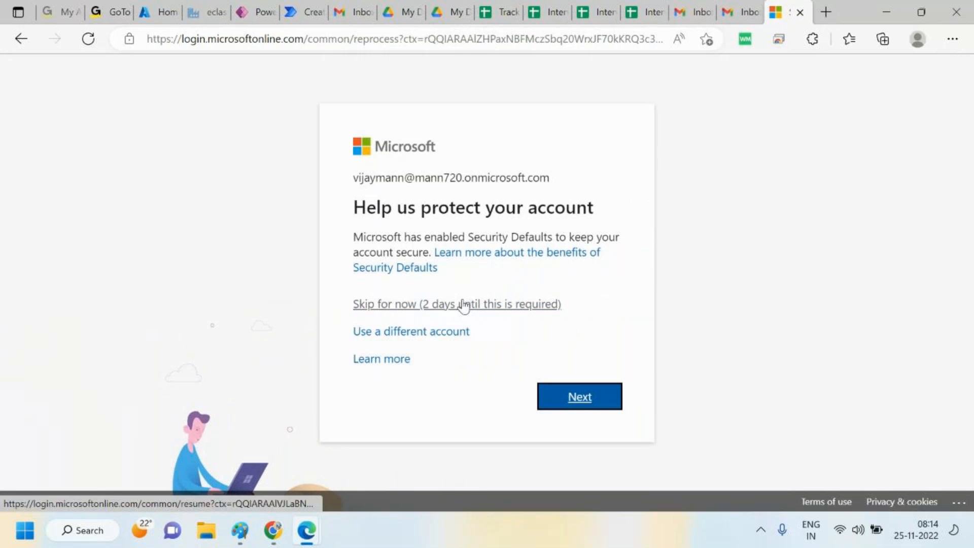
left_click(463, 304)
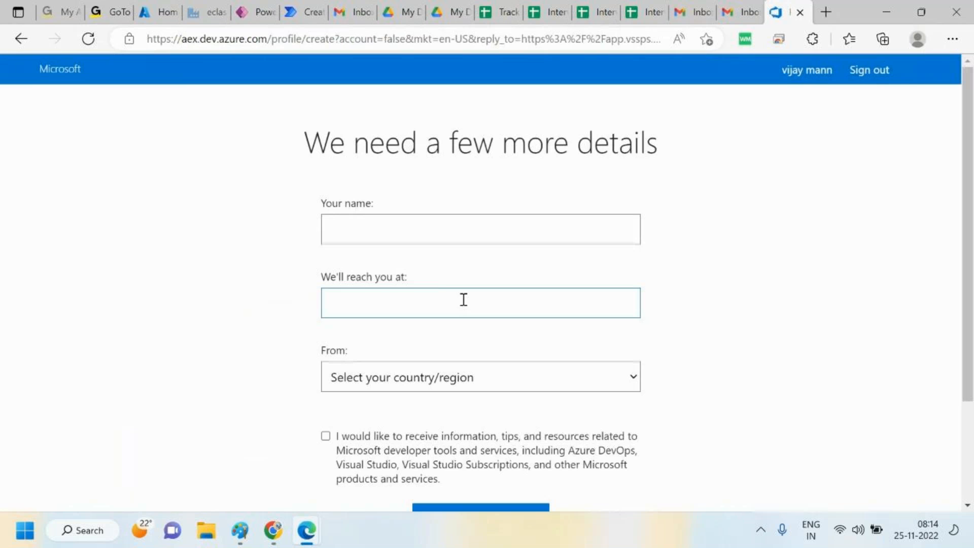
Submit the profile details form with the user's name, e-mail and India, then continue past Get started
left_click(402, 228)
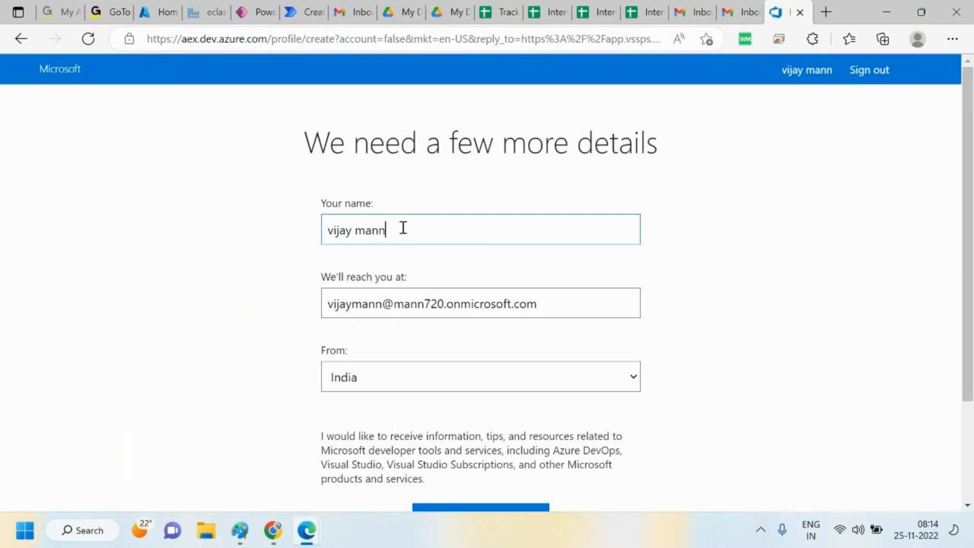
left_click(805, 350)
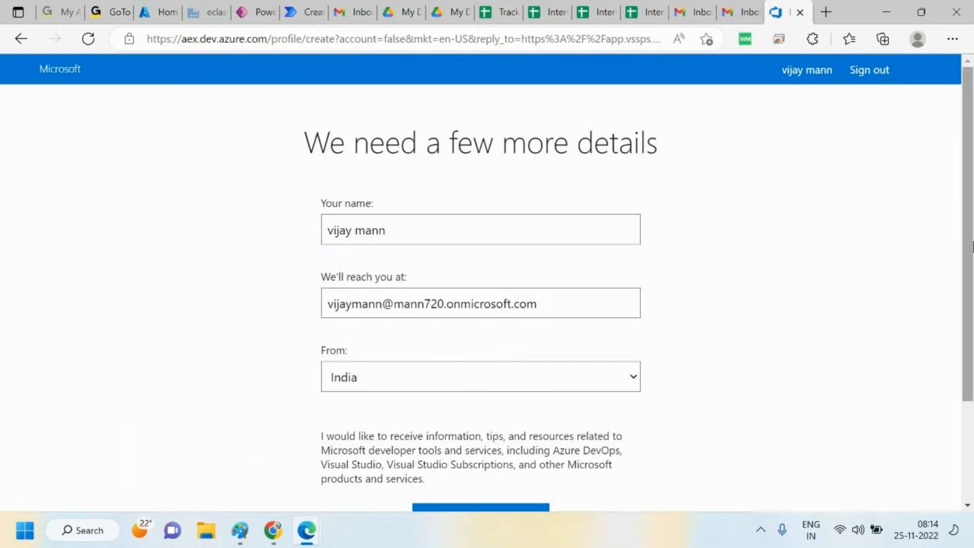
scroll(536, 391, "down", 3)
left_click(508, 386)
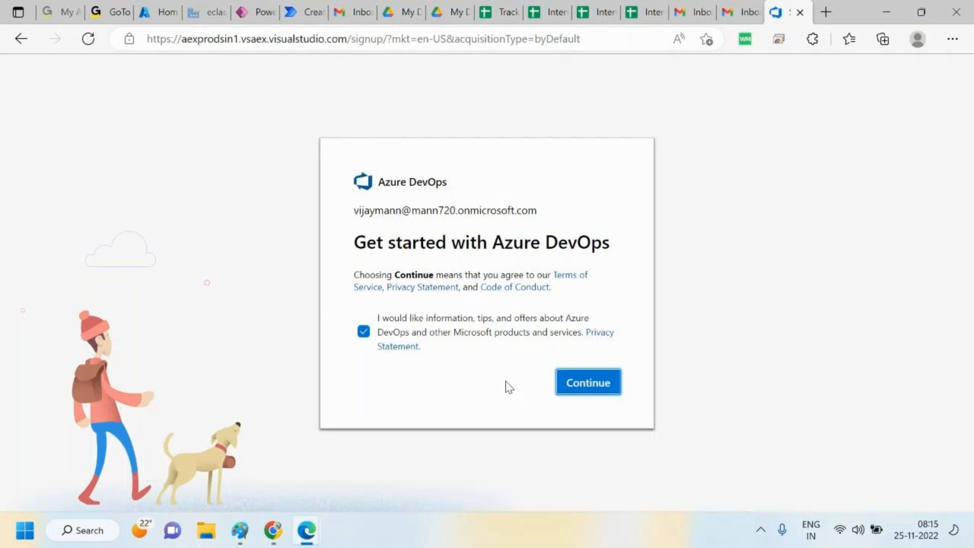
left_click(602, 388)
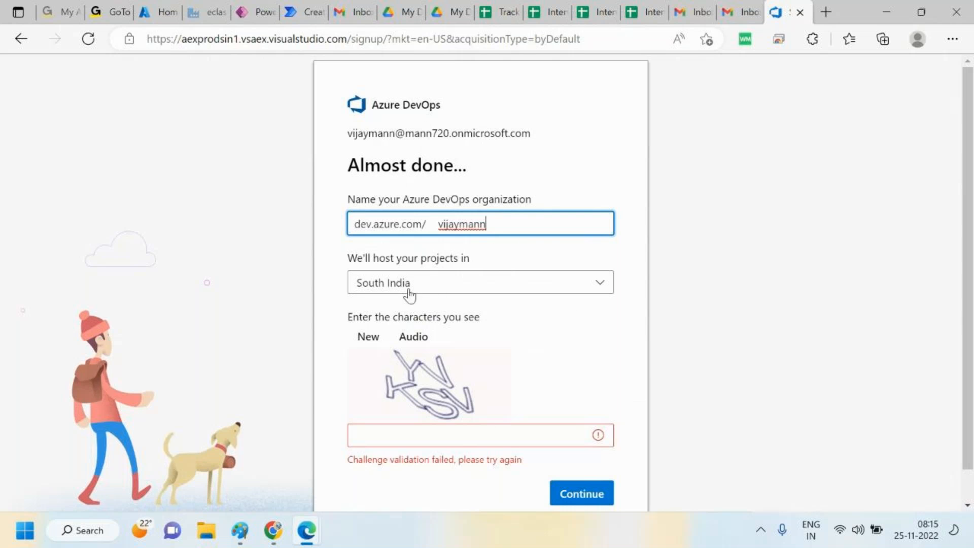
Enter the CAPTCHA characters and continue creating the organization hosted in South India
left_click(415, 435)
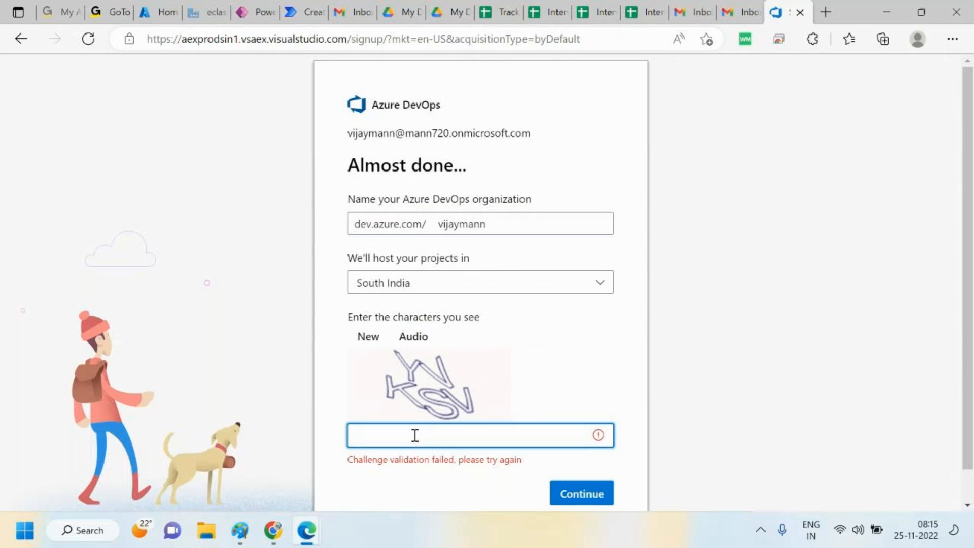
type("YVKSV")
left_click(601, 500)
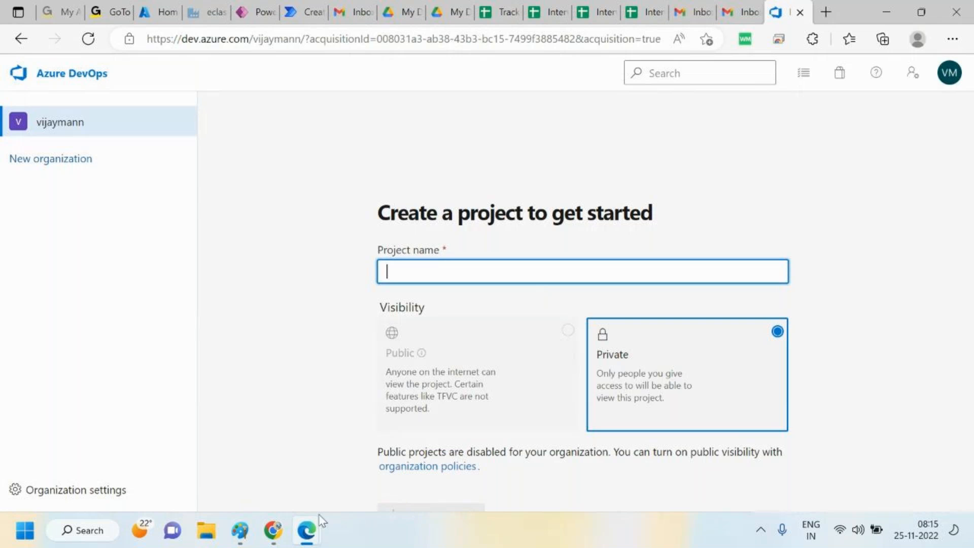
mouse_move(303, 531)
left_click(316, 449)
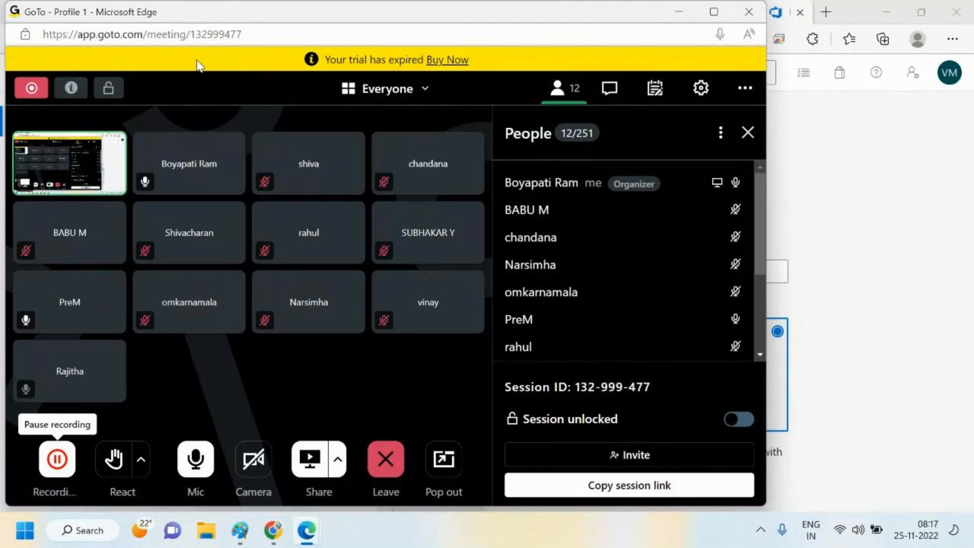
left_click(853, 294)
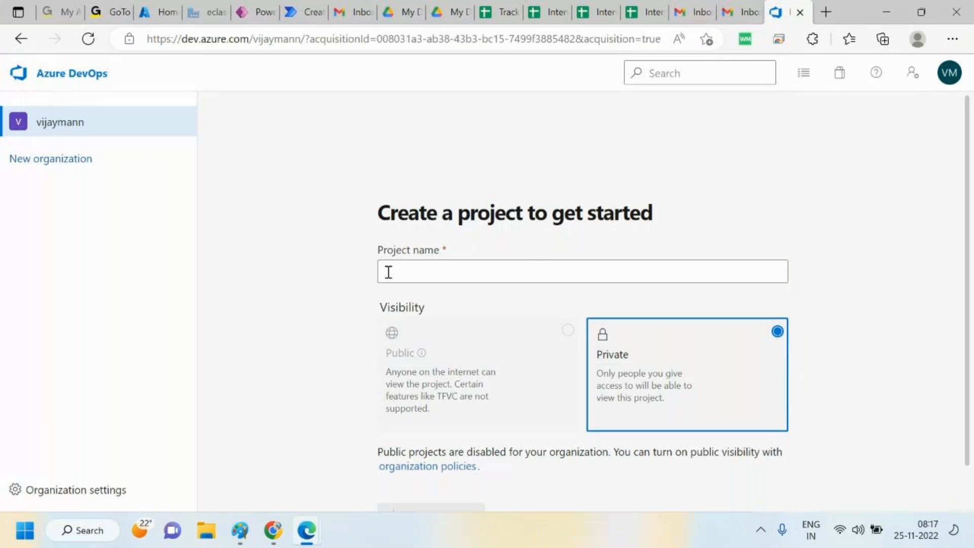
Enter eclasessopenproject as the project name and try to select Public visibility
left_click(388, 272)
type("Eclasessopenproject")
left_click(436, 383)
scroll(967, 280, "down", 1)
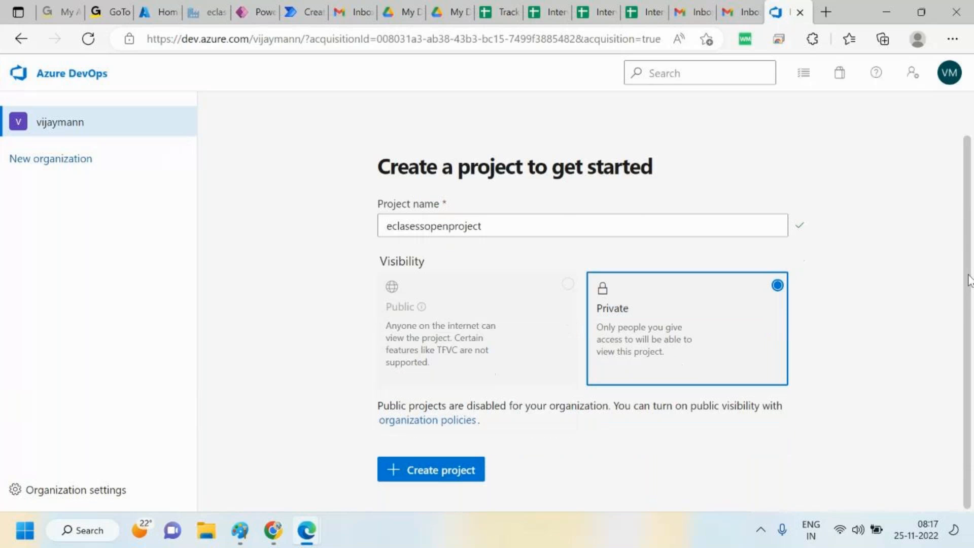
Open the organization policies and turn on Allow public projects, saving the change
left_click(435, 421)
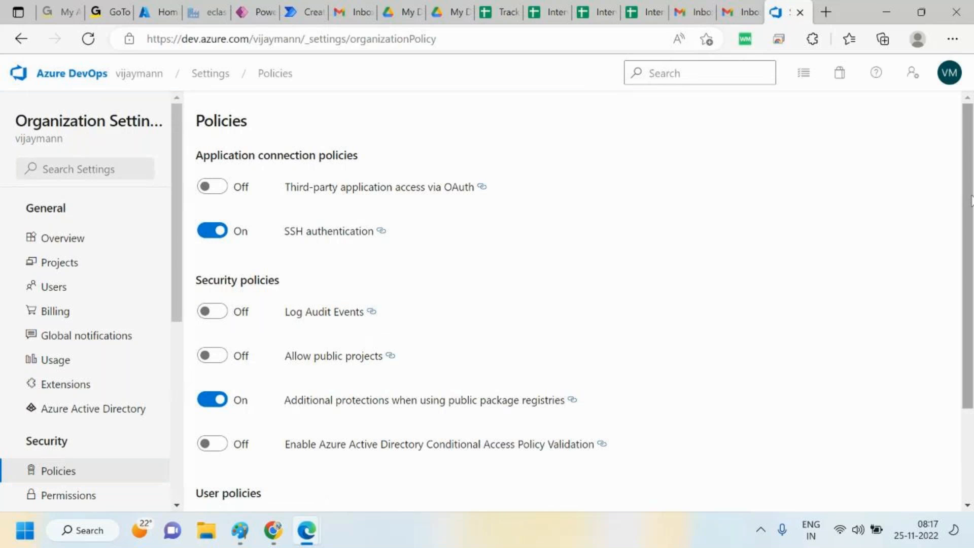
scroll(969, 305, "down", 3)
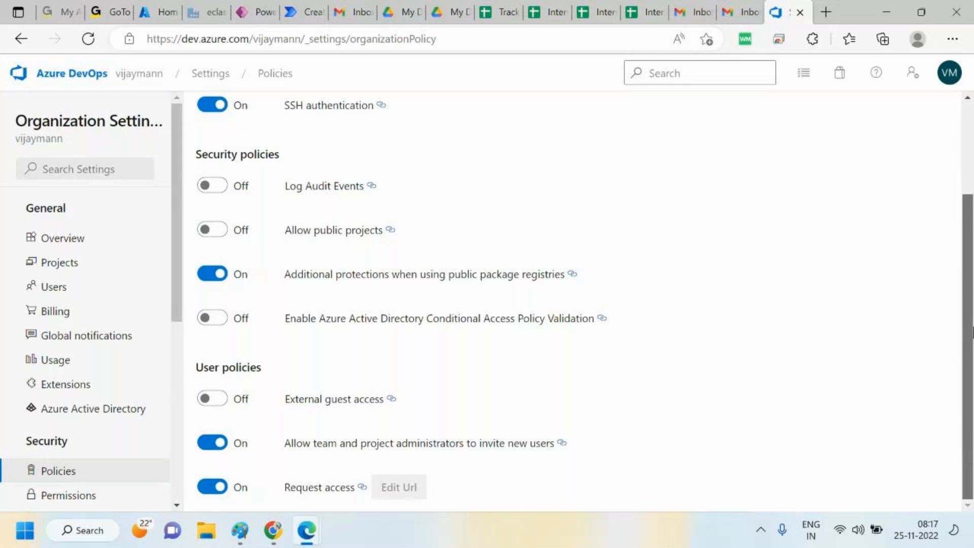
left_click_drag(972, 302, 972, 208)
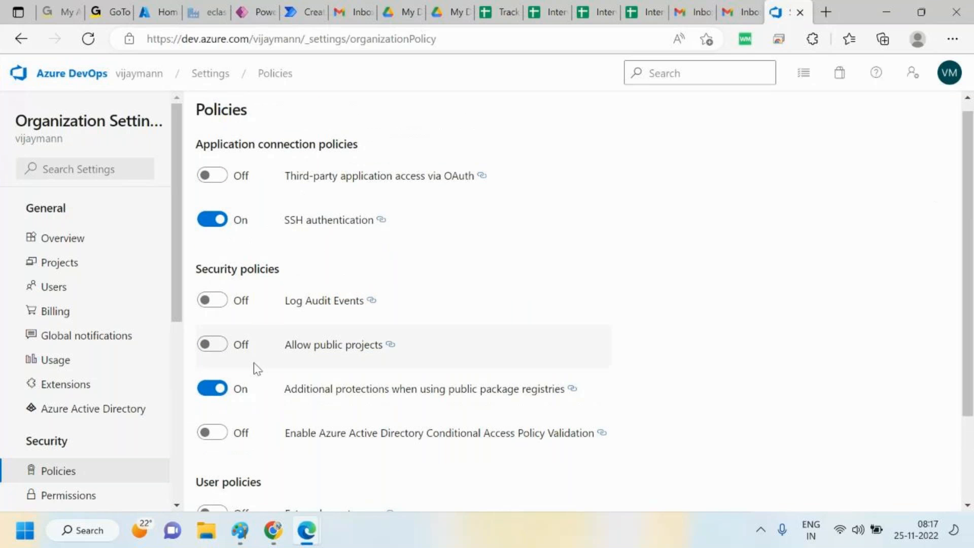
left_click(217, 344)
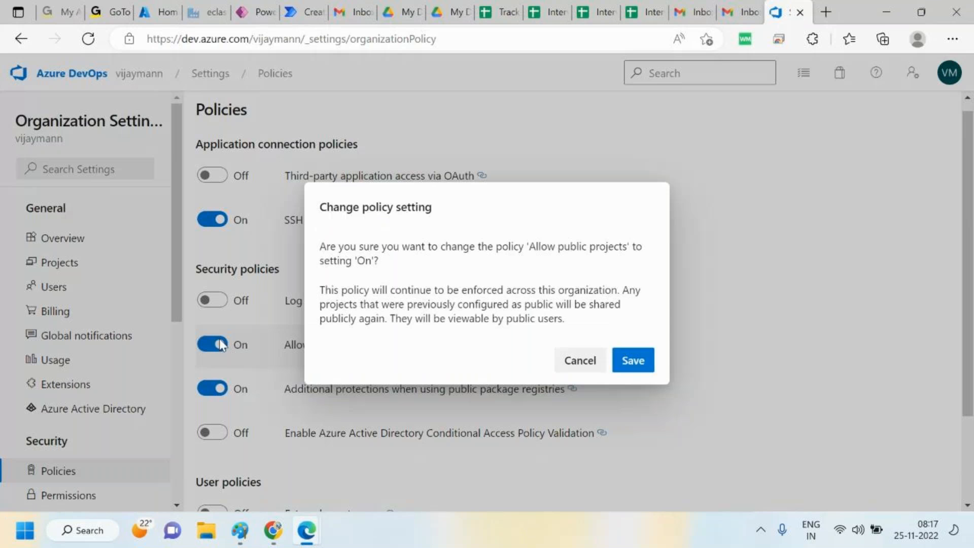
left_click(640, 359)
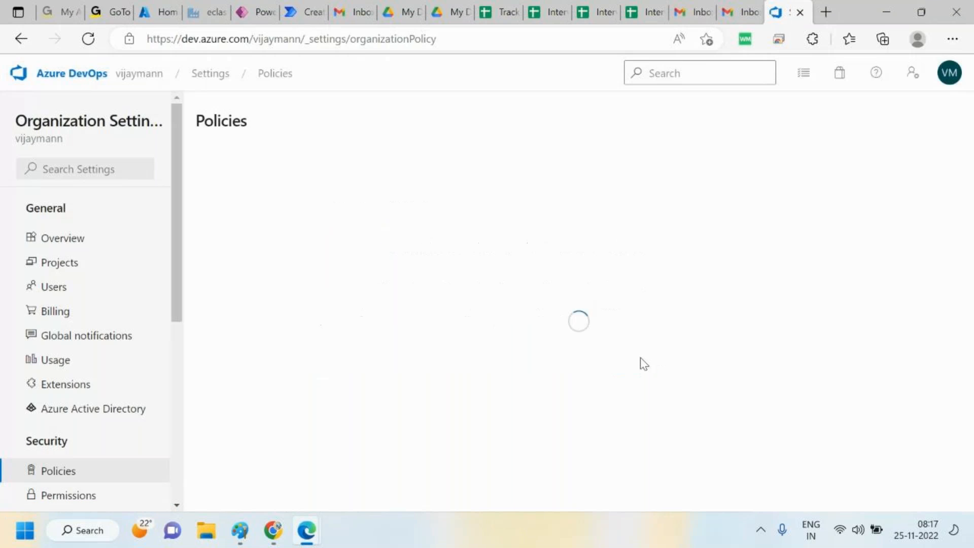
Create a new public project named eclasessopenproject from the organization's Projects settings
left_click(52, 260)
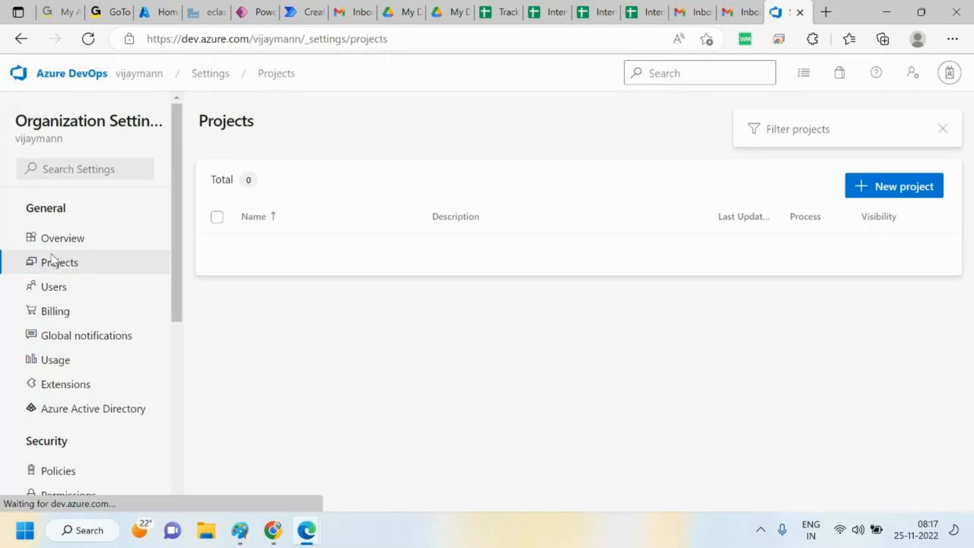
left_click(915, 191)
type("e")
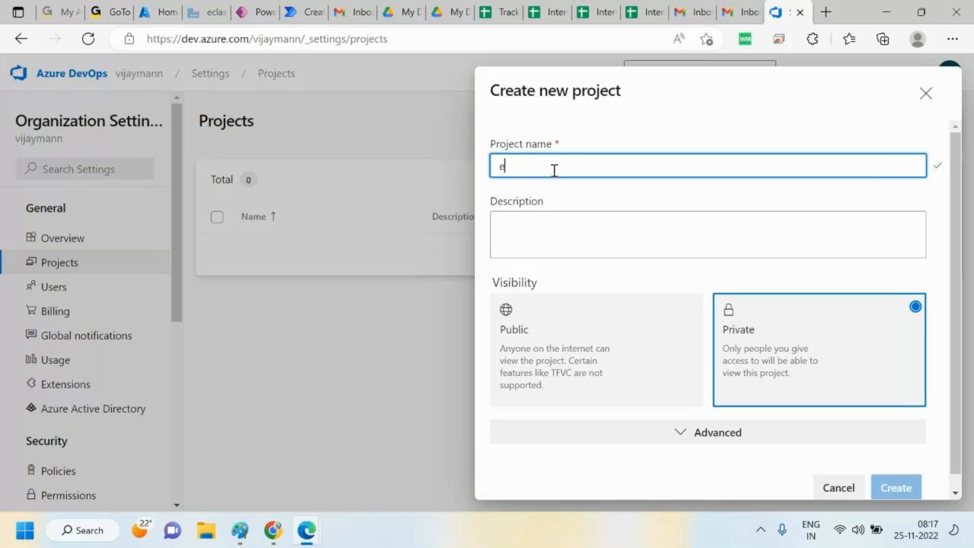
type("clasessopenproject")
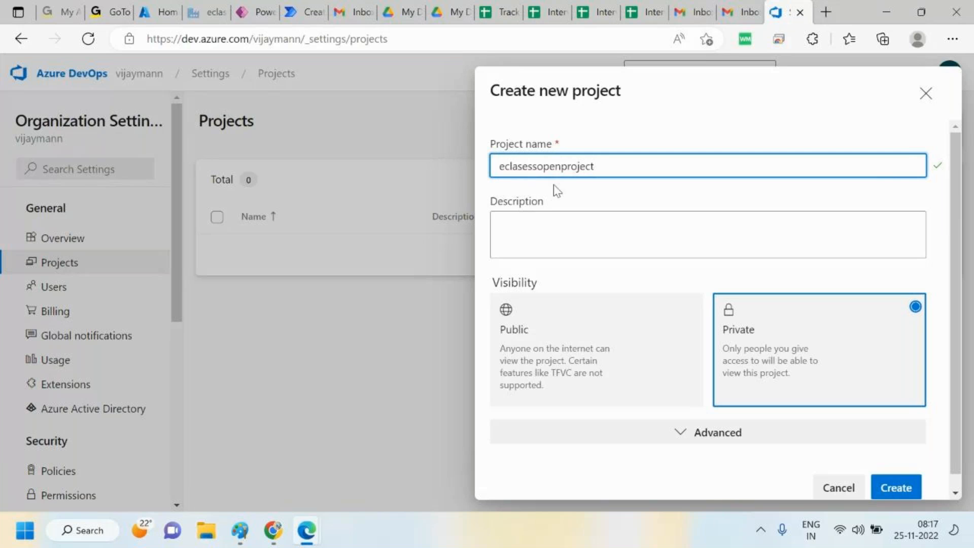
left_click(608, 365)
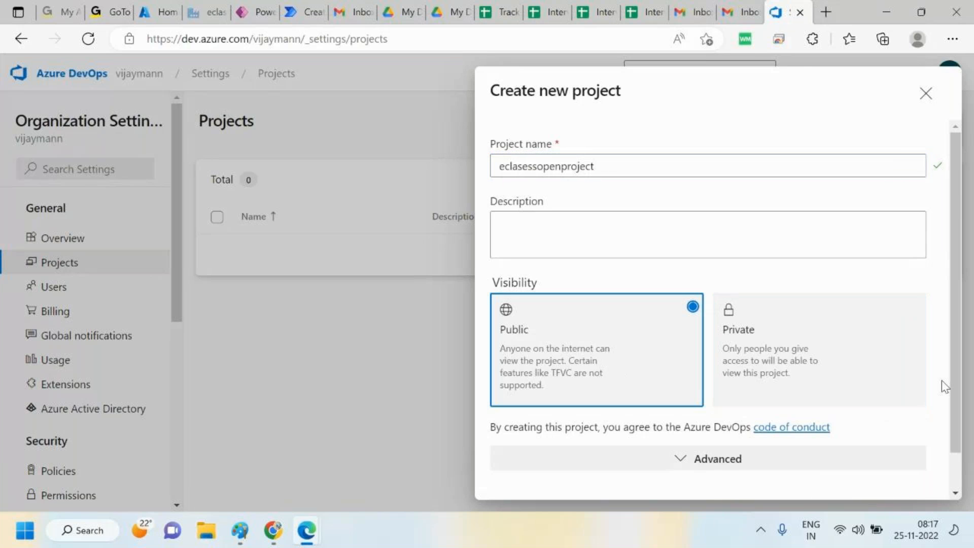
left_click_drag(952, 393, 951, 461)
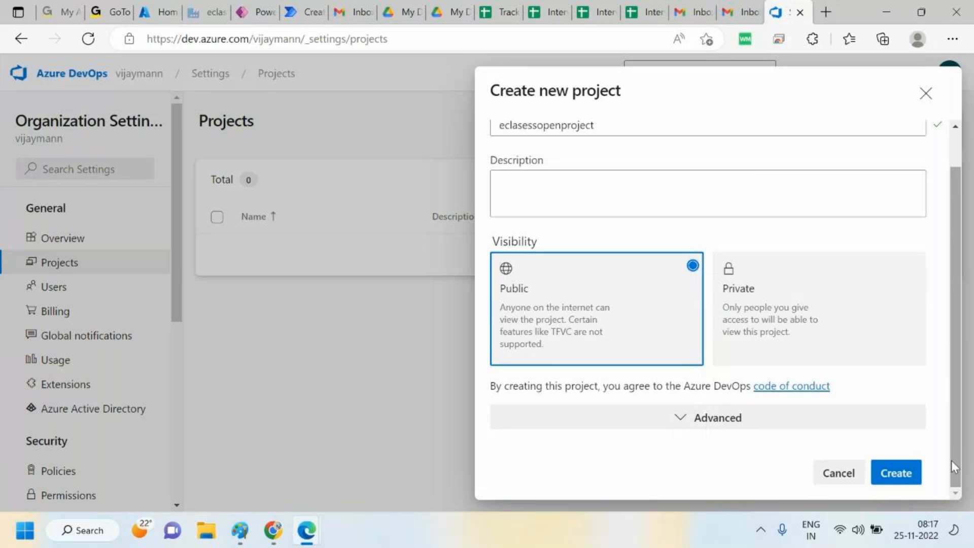
left_click(906, 482)
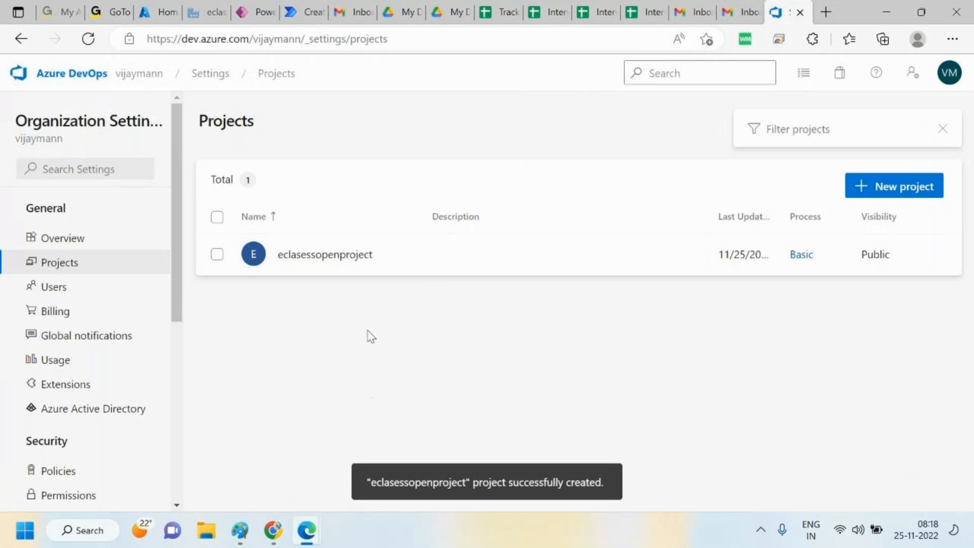
Open the eclasessopenproject project and go to its overview summary
left_click(349, 256)
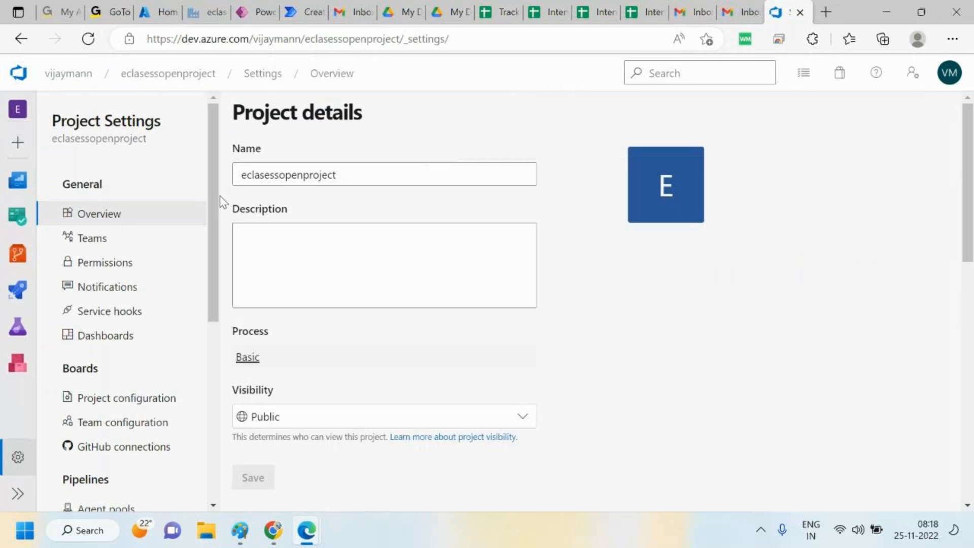
left_click(15, 179)
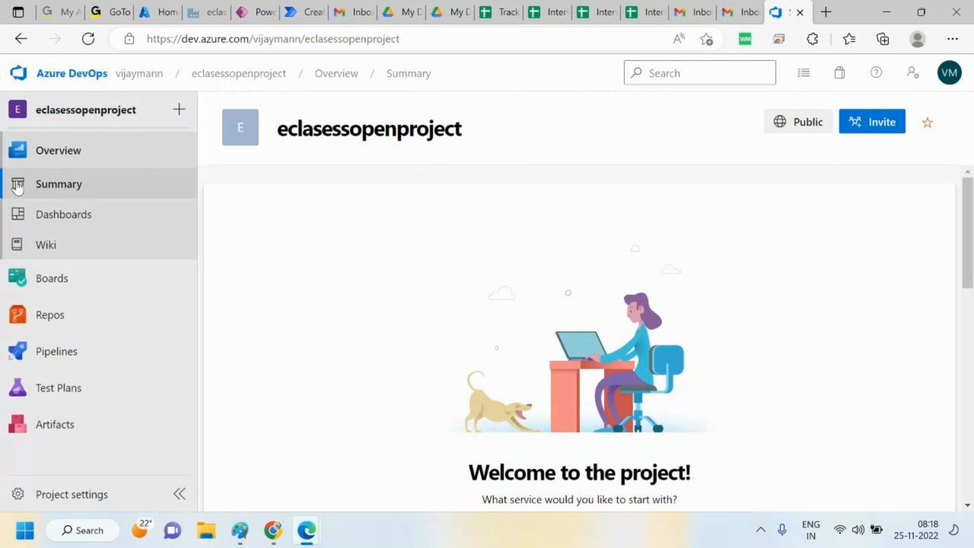
Open the project's work items and start a new Task work item
mouse_move(51, 284)
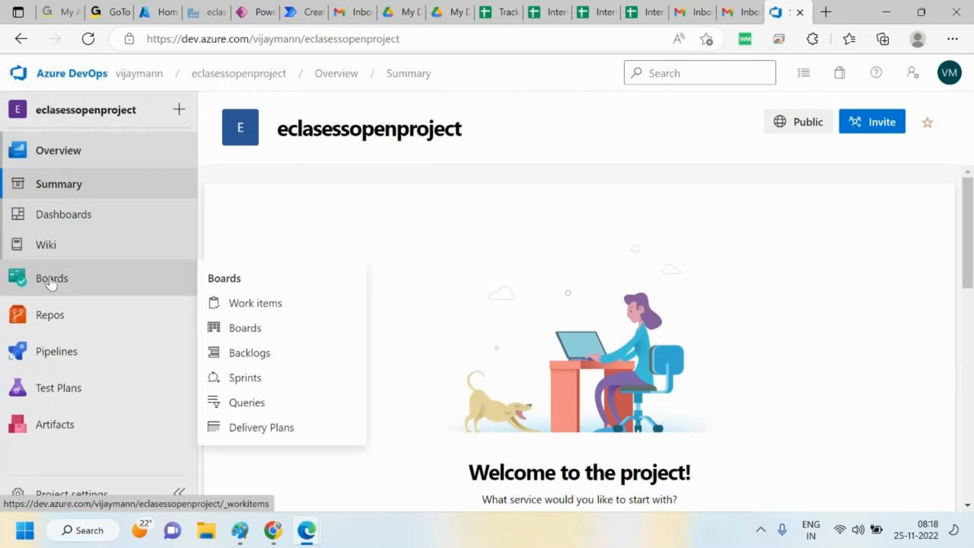
left_click(51, 282)
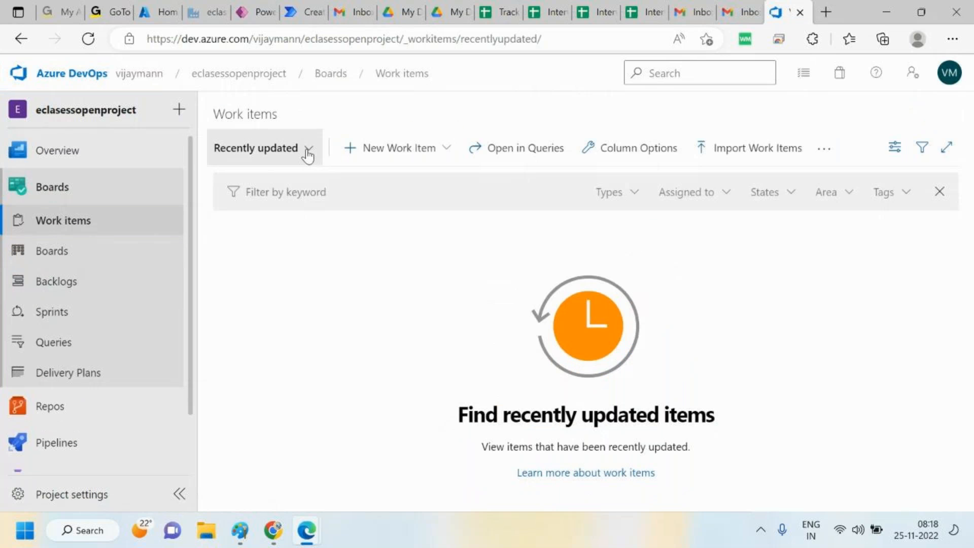
left_click(442, 156)
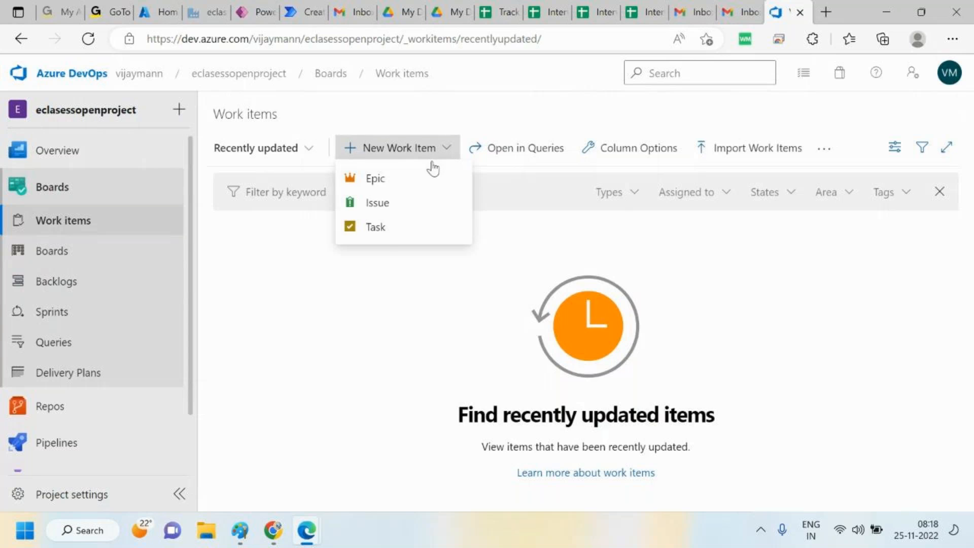
left_click(376, 227)
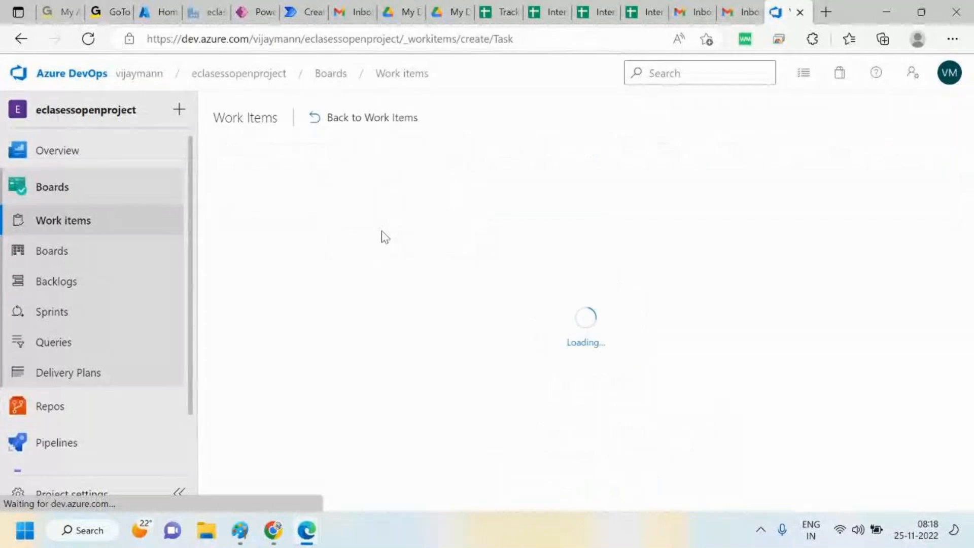
Examine the new task's title, description, assignee and state fields without entering anything
left_click(270, 177)
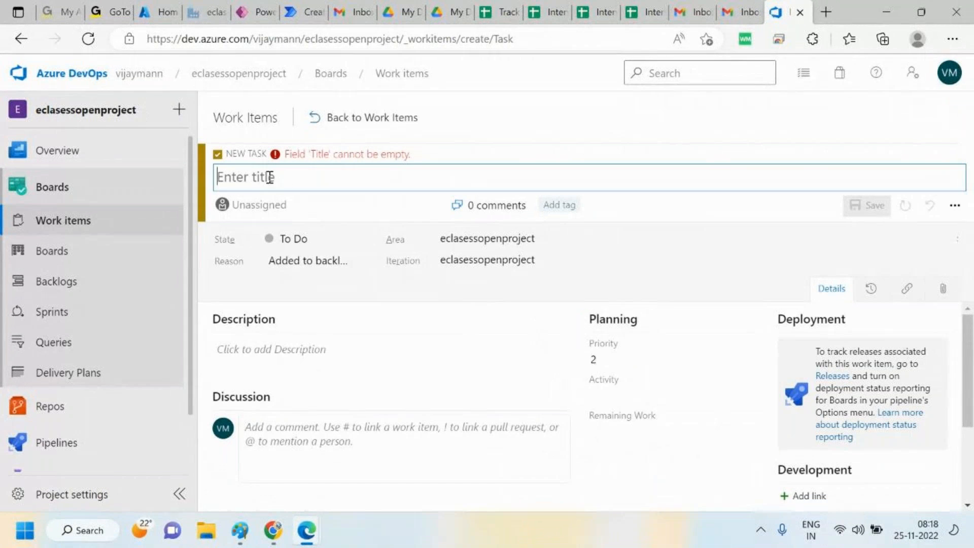
left_click(283, 355)
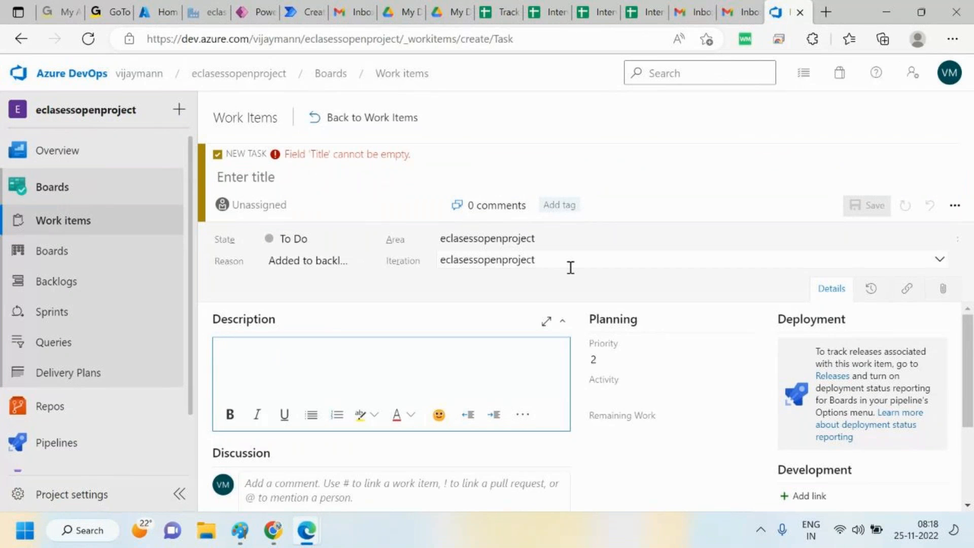
left_click(244, 202)
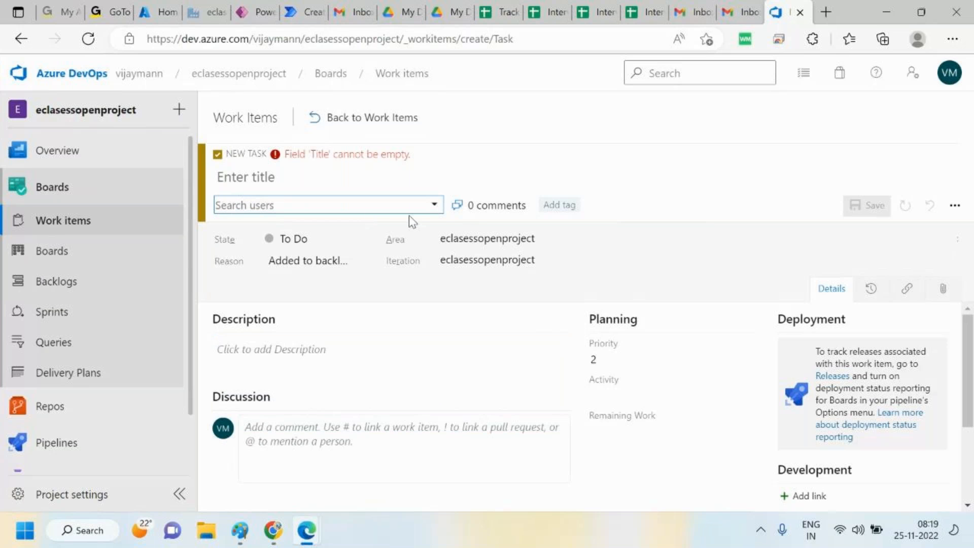
left_click(435, 206)
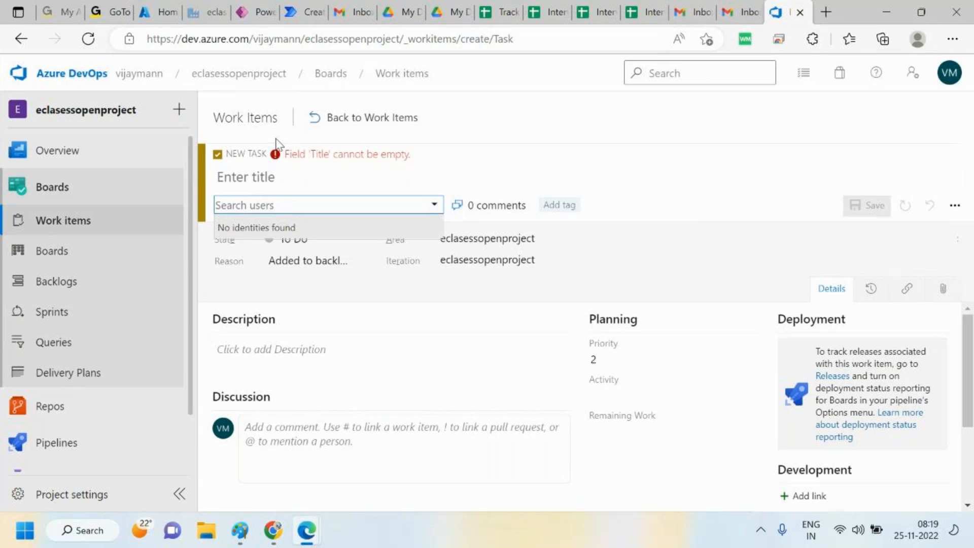
left_click(430, 172)
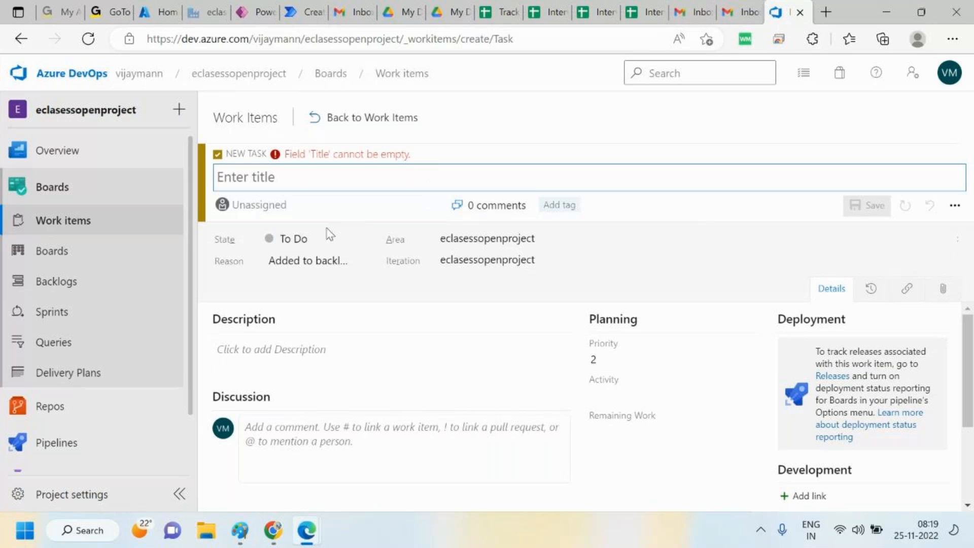
left_click(316, 236)
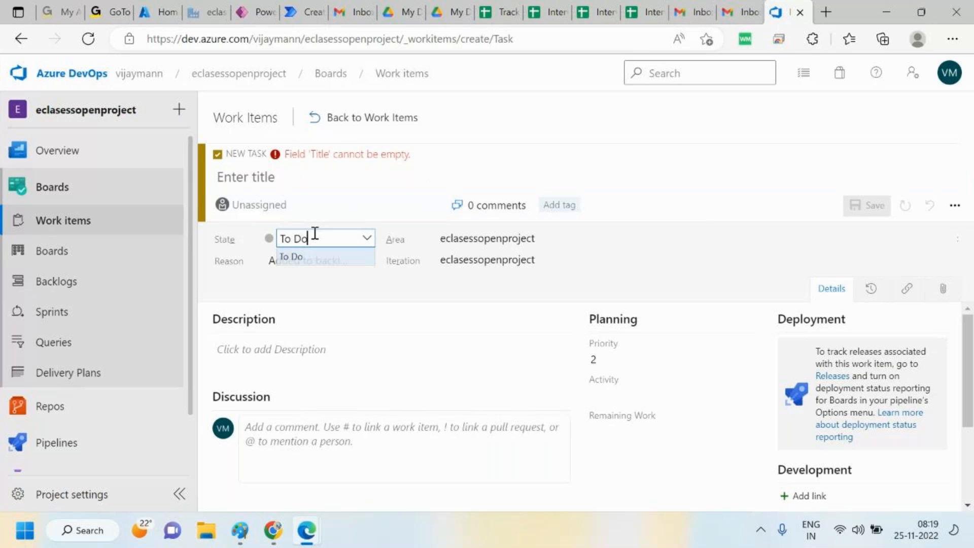
left_click(299, 257)
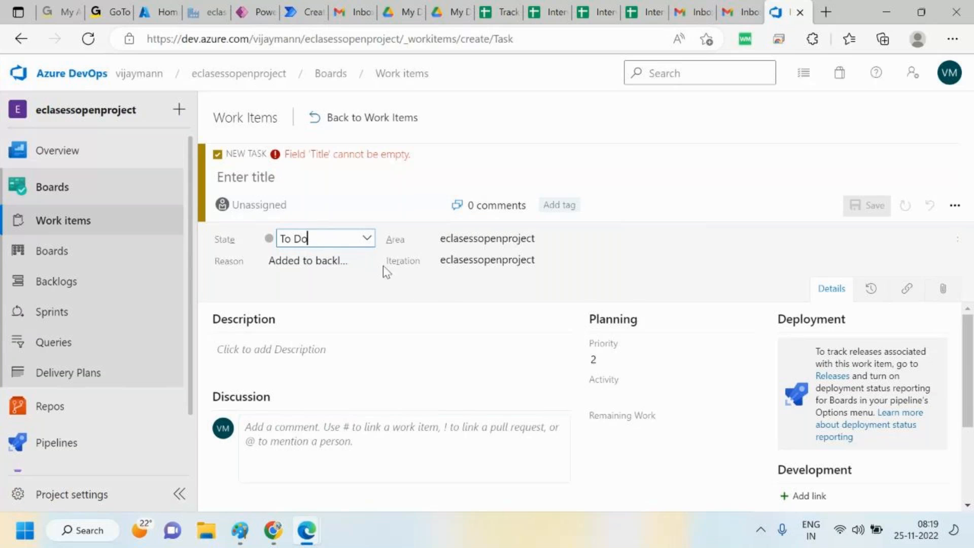
left_click(395, 326)
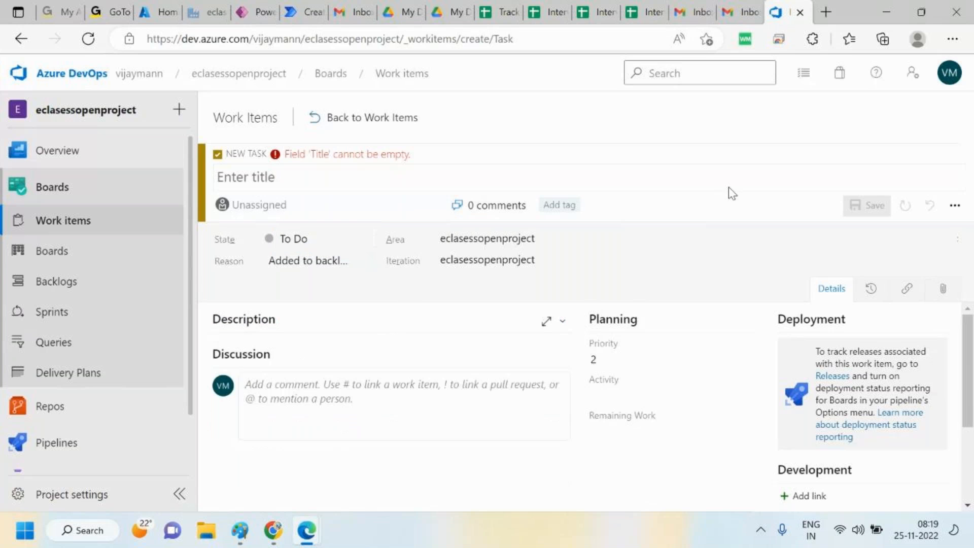
Title the new task "develop pipeline to store data"
left_click(314, 175)
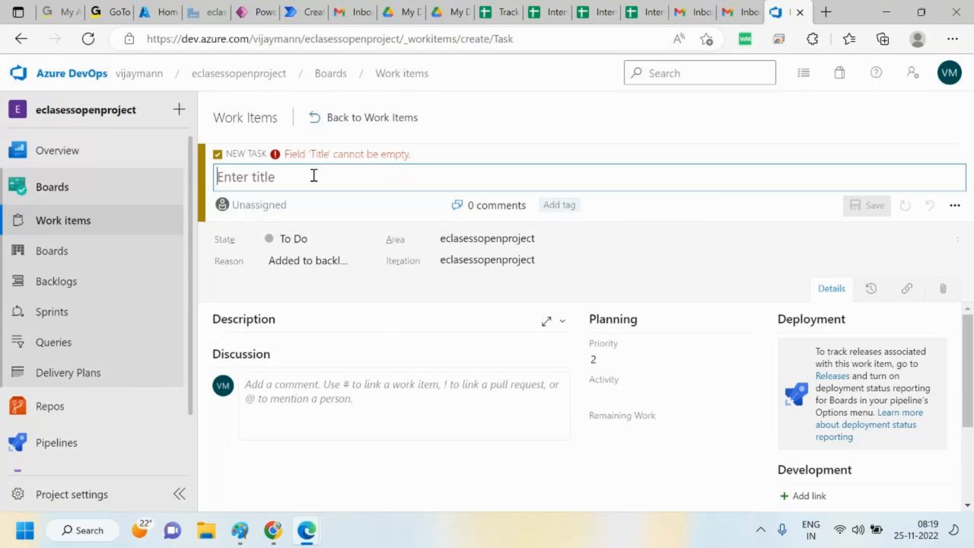
type("develop")
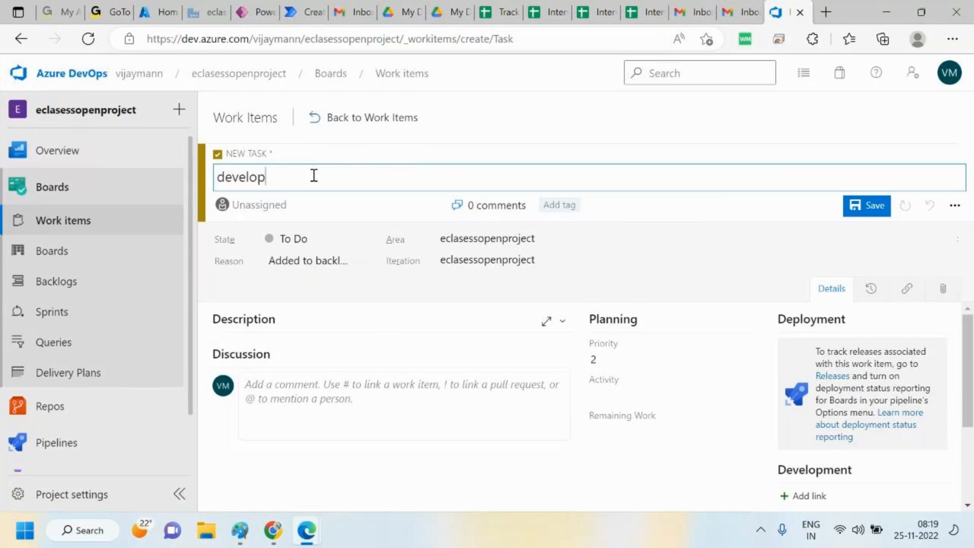
type(" pipeline to store data")
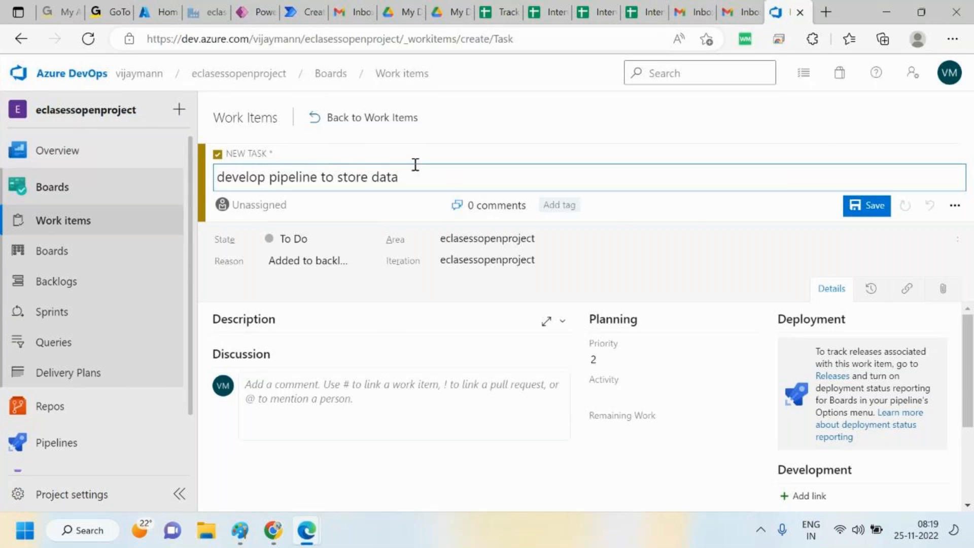
left_click(901, 133)
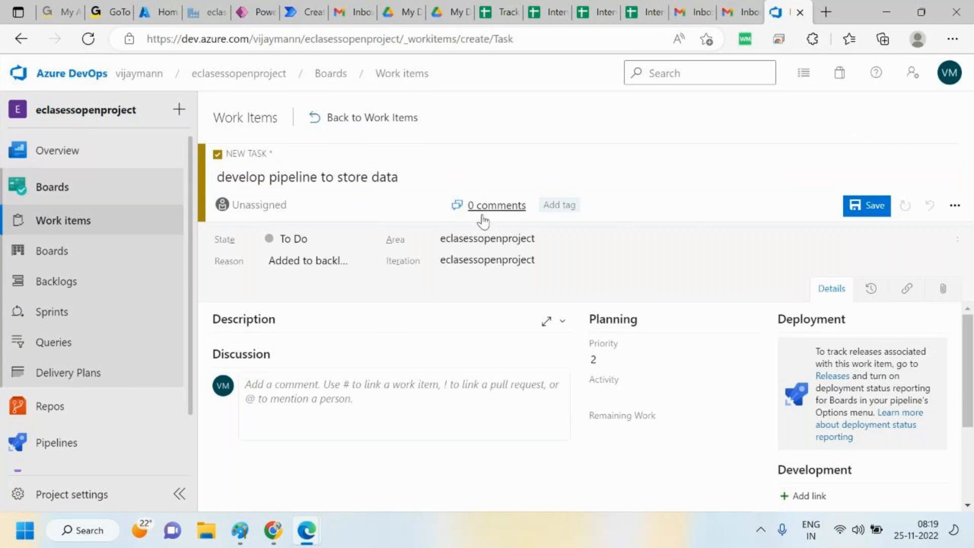
Try to assign the task to a user, then save the task
left_click(358, 199)
left_click(435, 204)
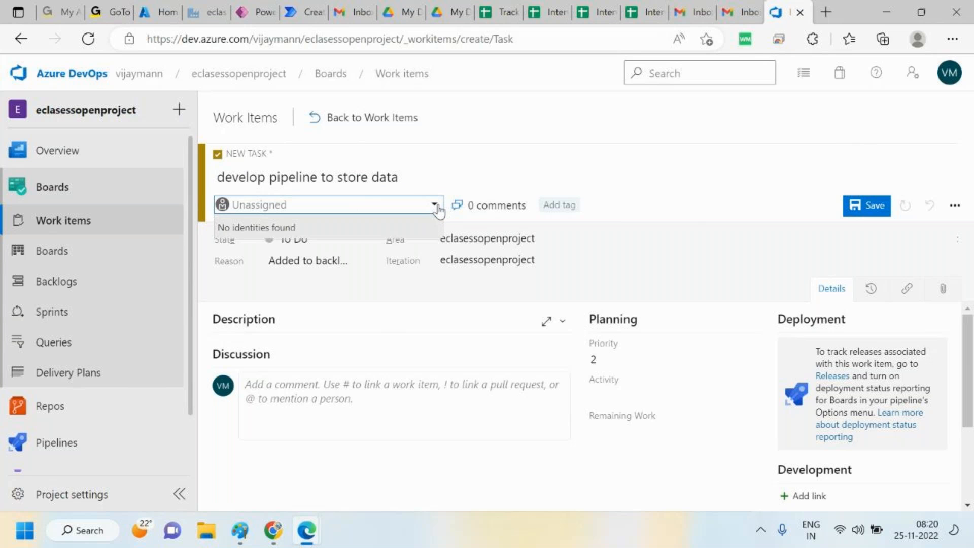
left_click(583, 172)
left_click(870, 208)
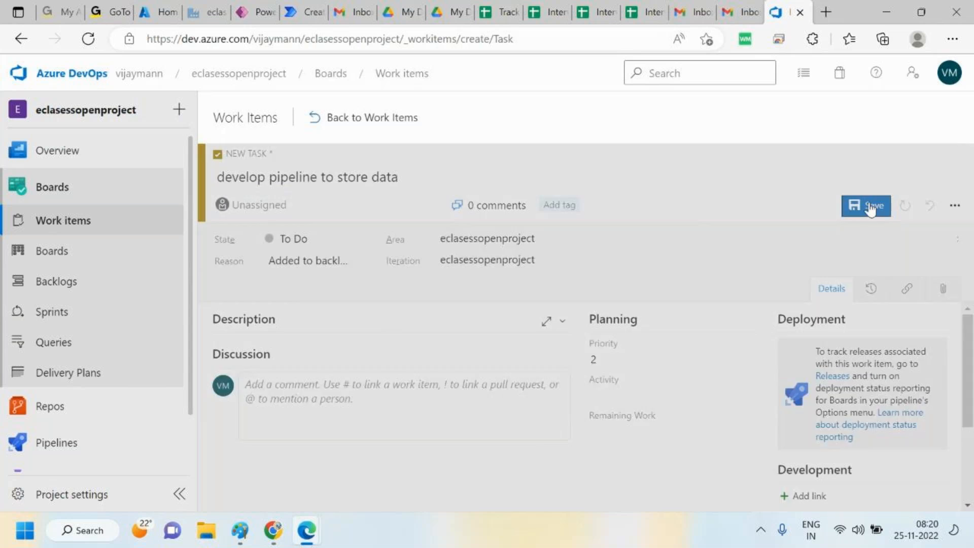
Change the task's state to Doing with reason Started and save it
left_click(334, 238)
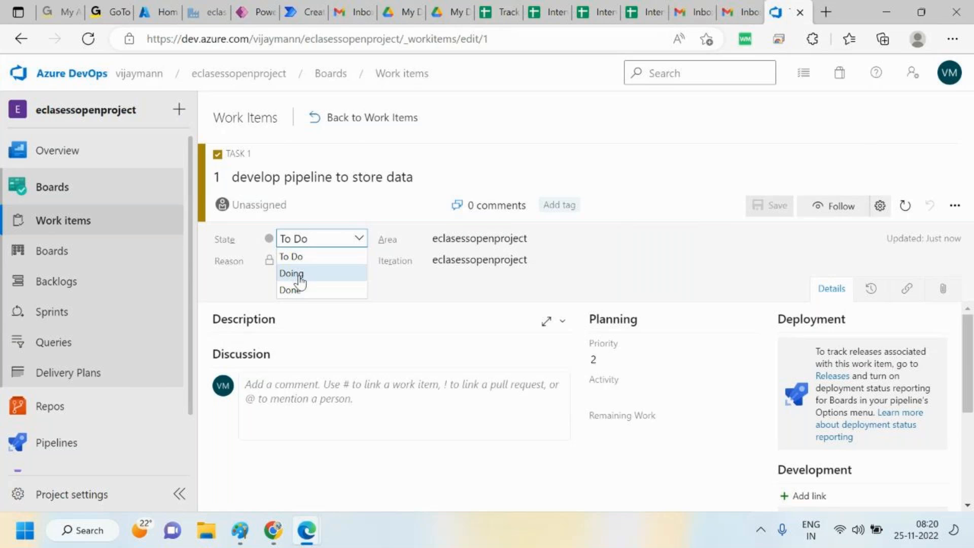
left_click(300, 276)
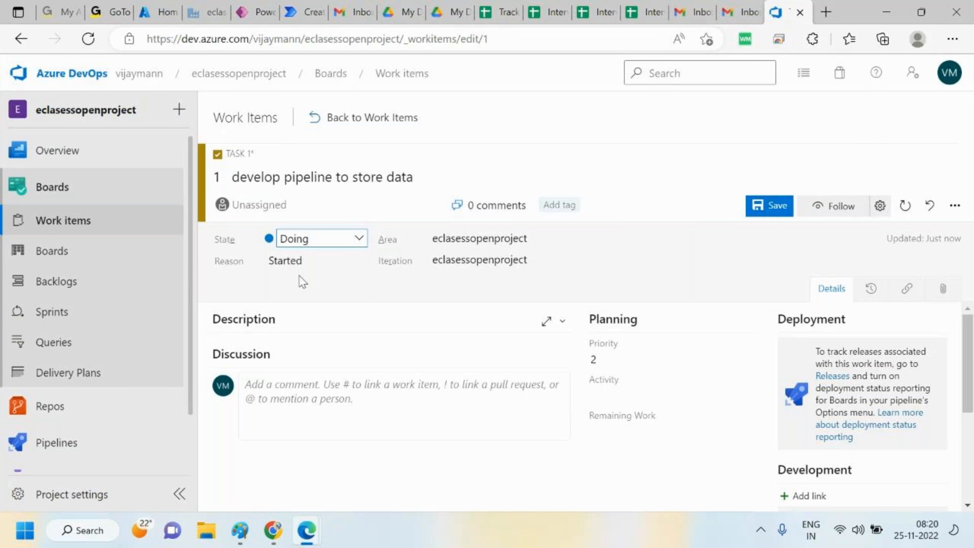
left_click(294, 261)
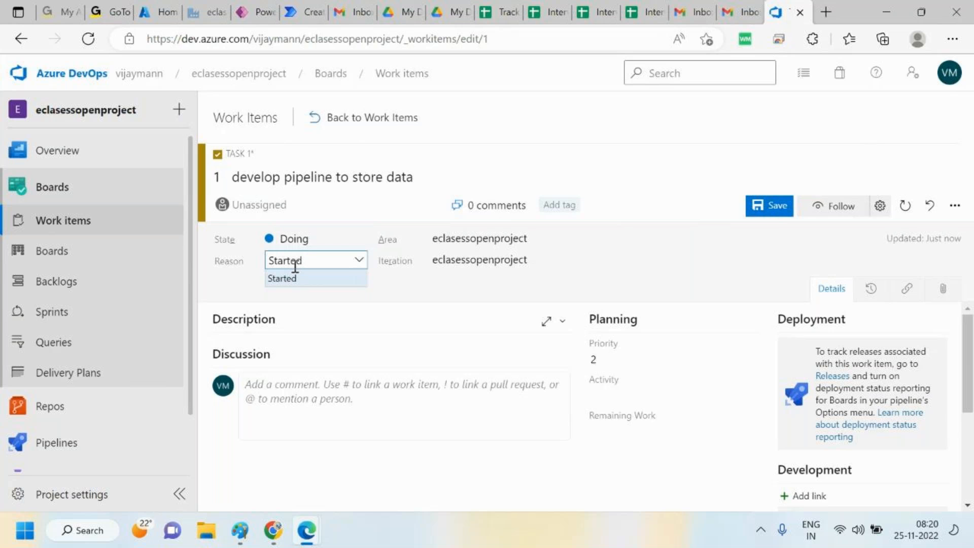
left_click(775, 209)
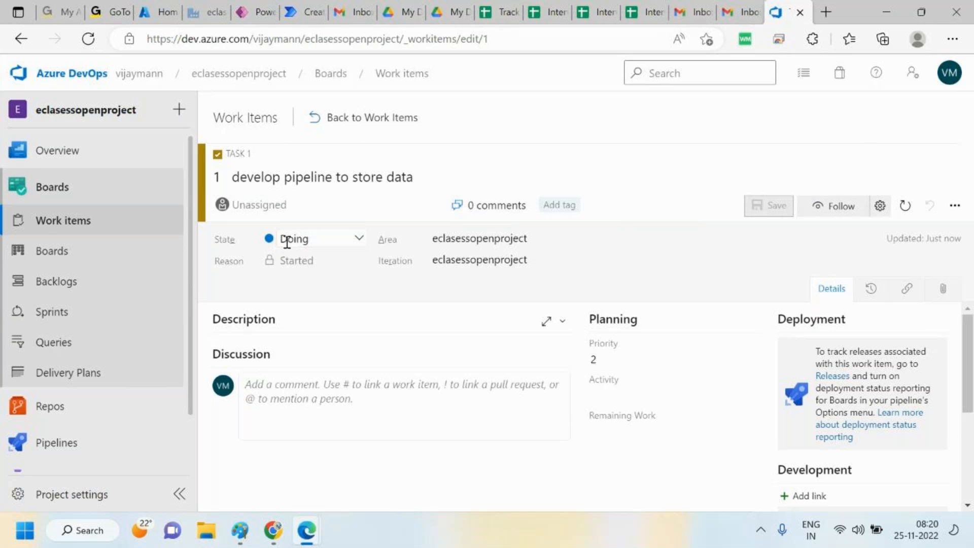
Change the task's state to Done with reason Completed and save it
left_click(361, 239)
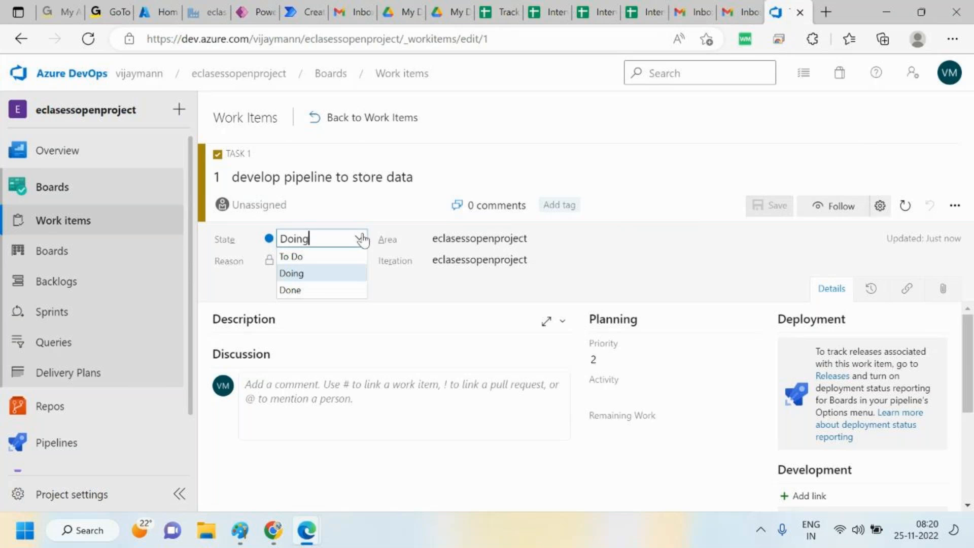
left_click(290, 290)
left_click(333, 260)
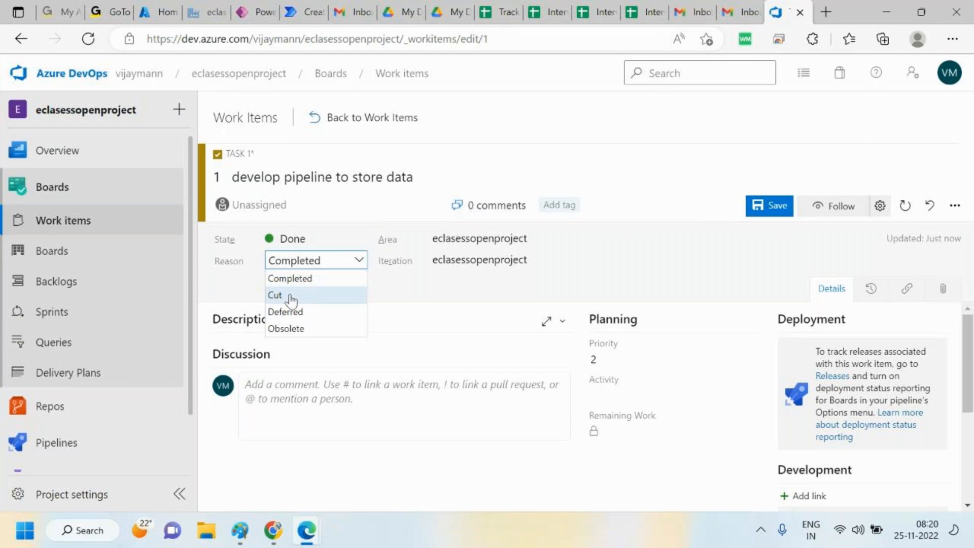
left_click(760, 208)
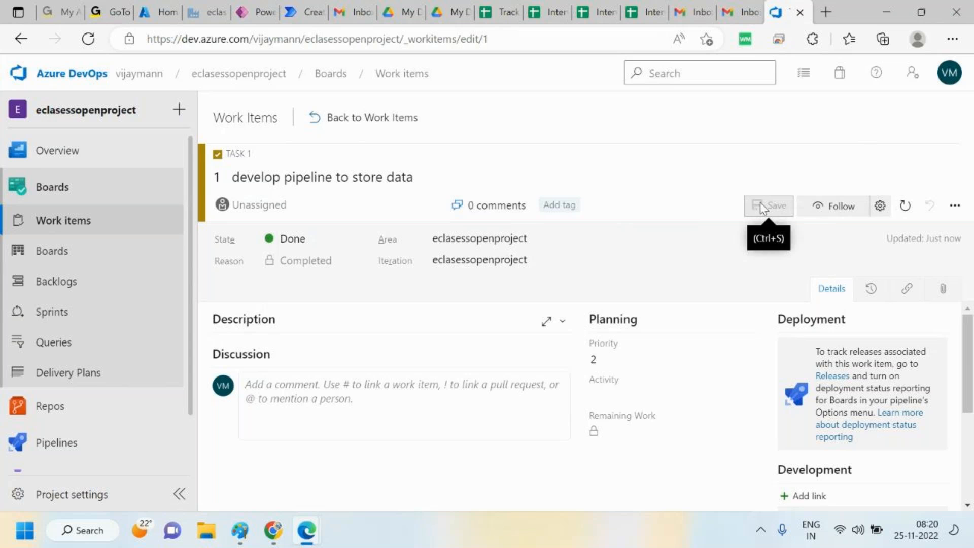
Return from the task to the work items list and the project's overview summary
left_click(324, 408)
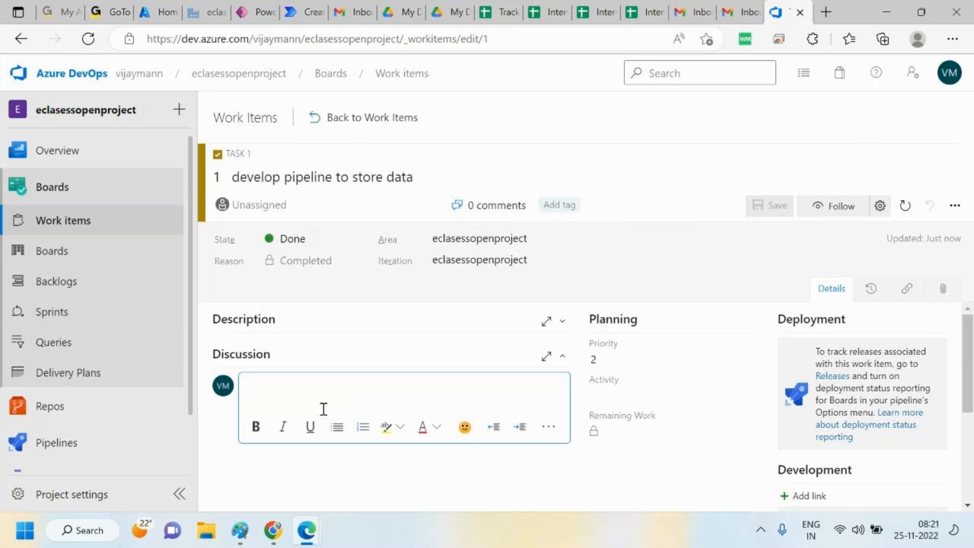
left_click(49, 221)
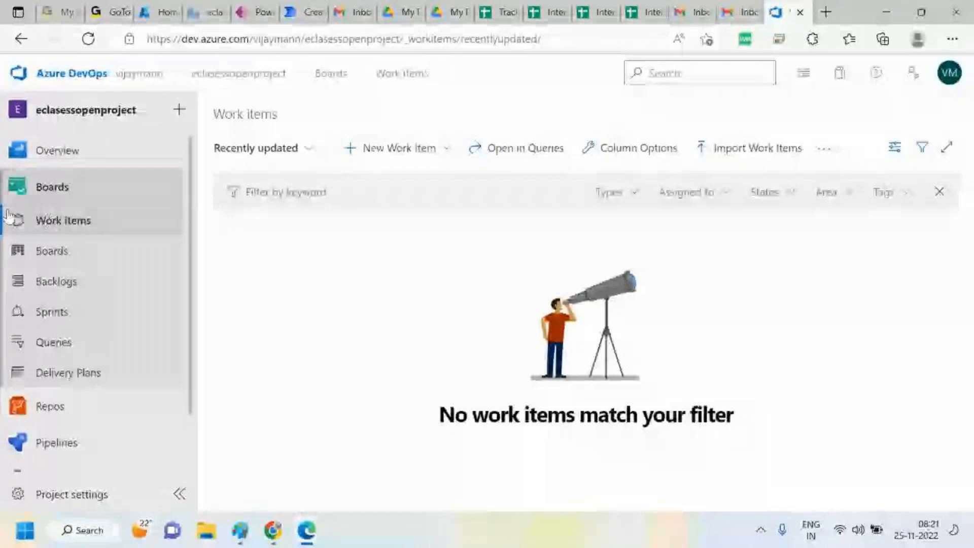
left_click(81, 165)
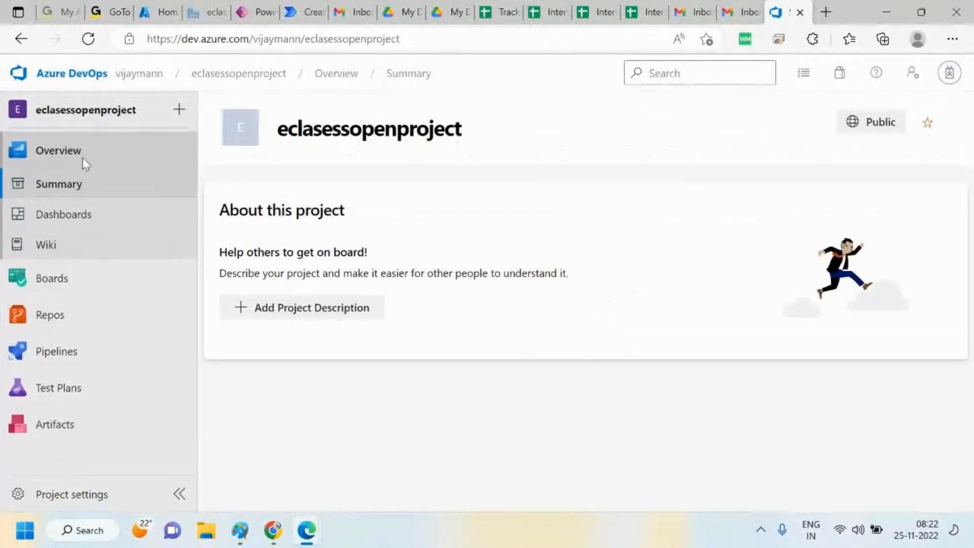
Open the project's repository files, initialize the main branch with a README, and open the branch list
left_click(52, 320)
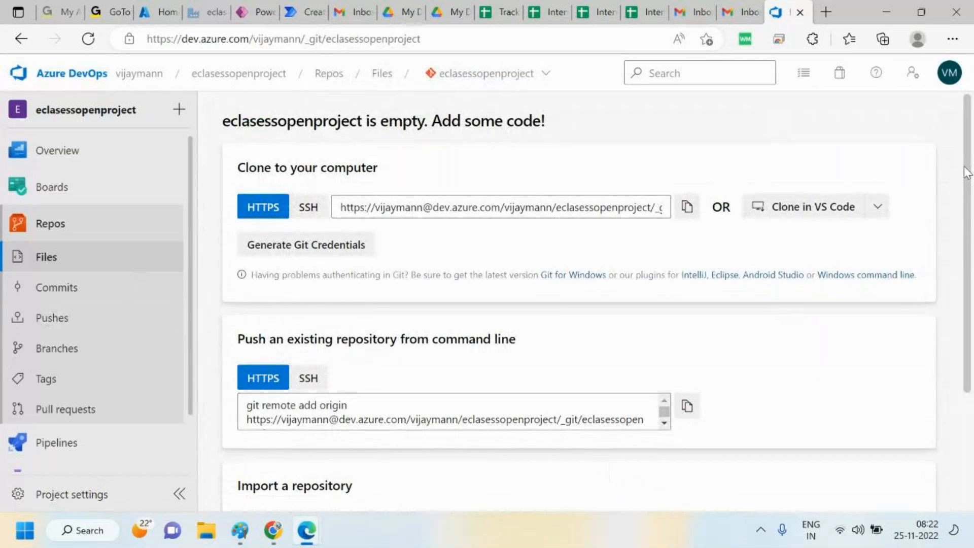
scroll(969, 304, "down", 3)
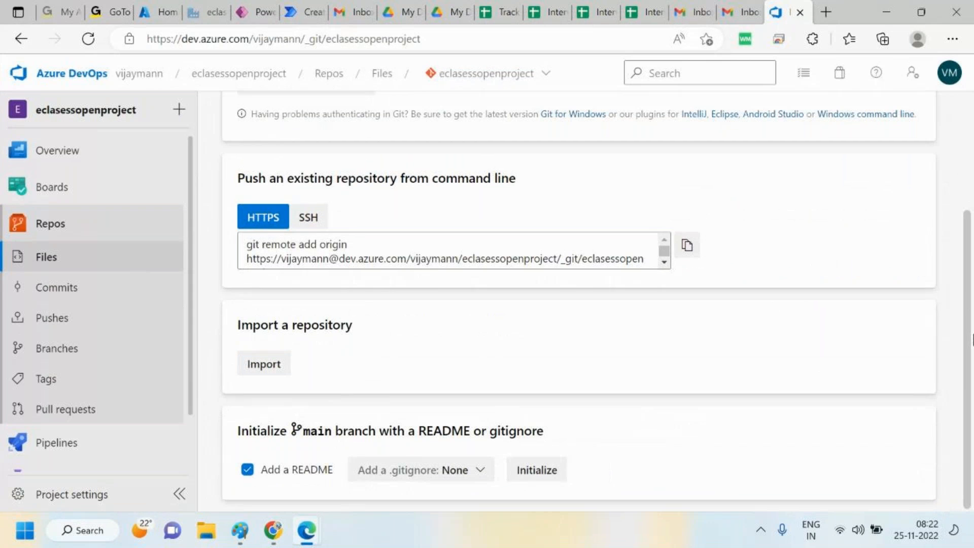
left_click(539, 471)
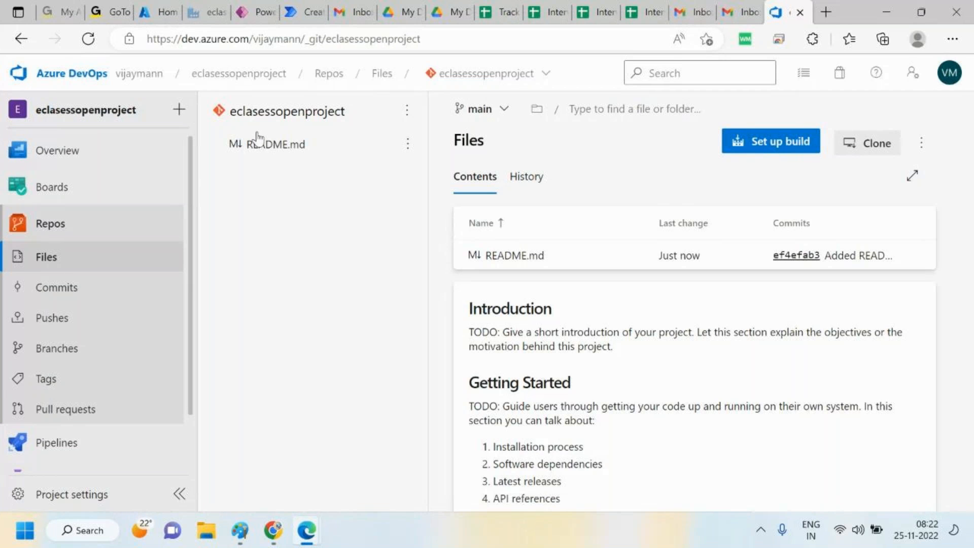
left_click(500, 111)
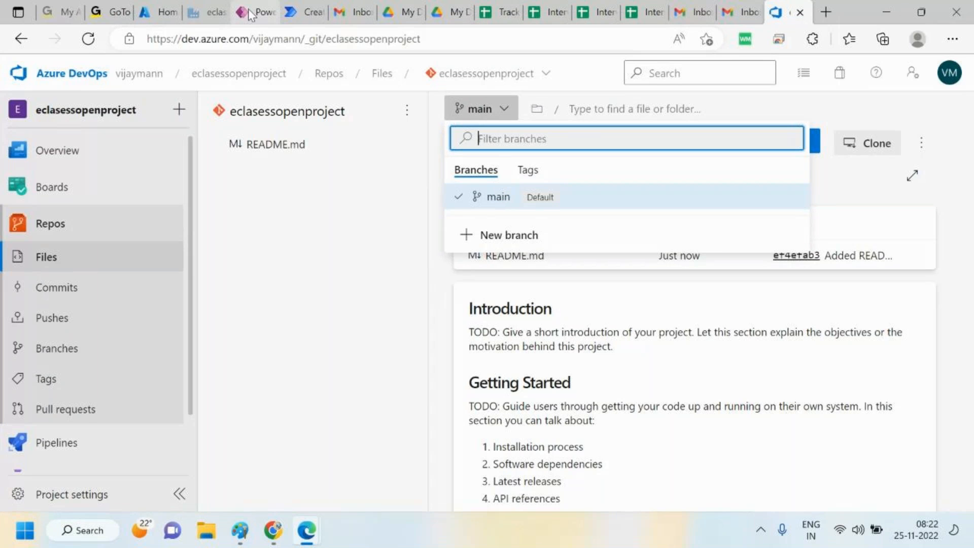
Open the Create Data Factory form and review its Git configuration options for Azure DevOps
left_click(160, 6)
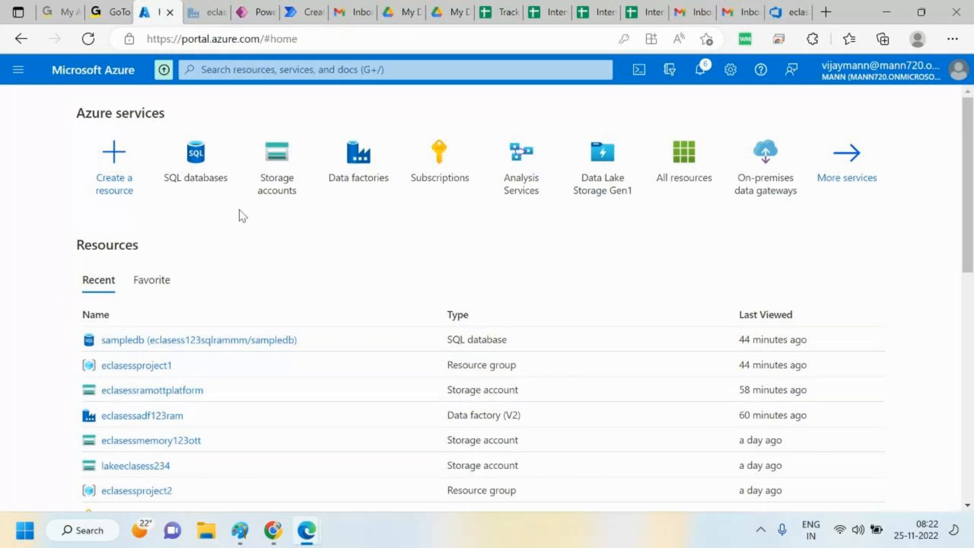
left_click(366, 172)
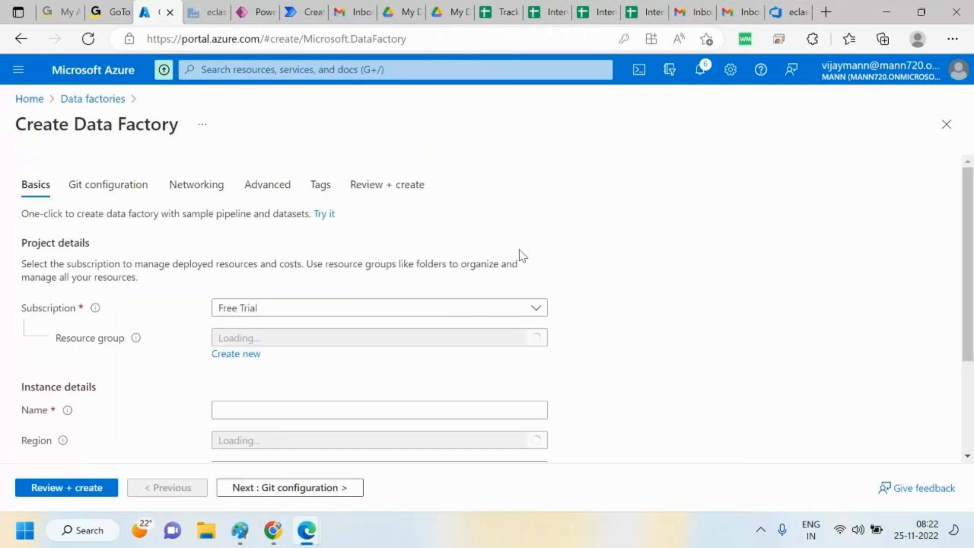
left_click(93, 198)
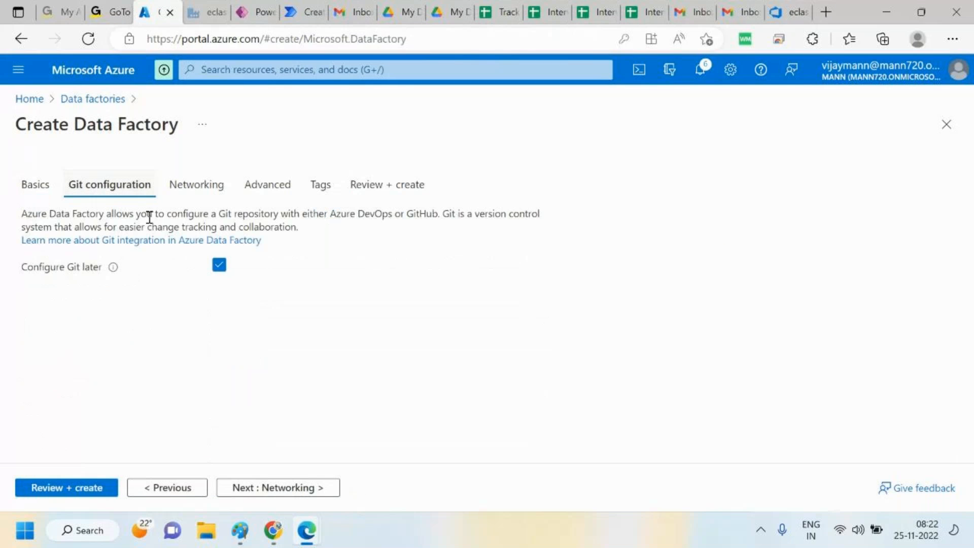
left_click(220, 266)
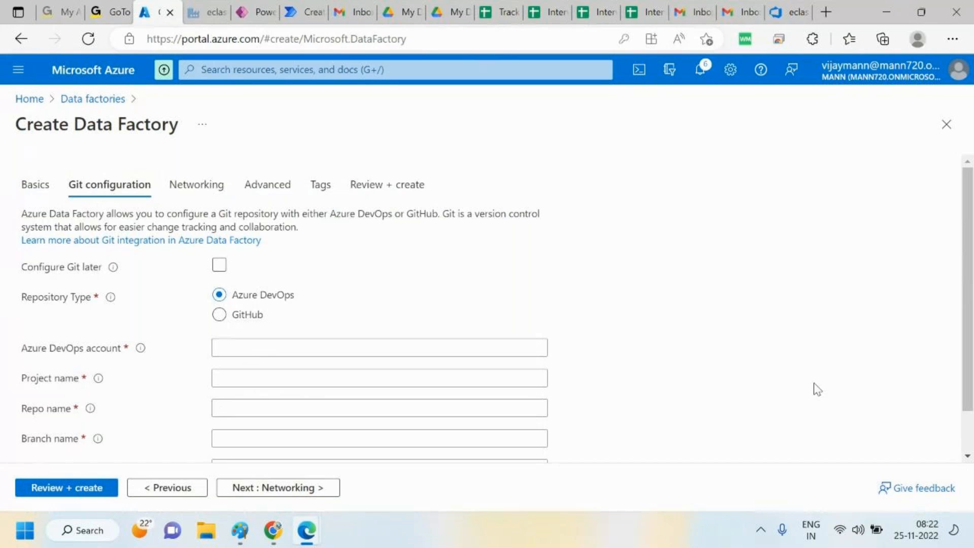
scroll(973, 365, "down", 1)
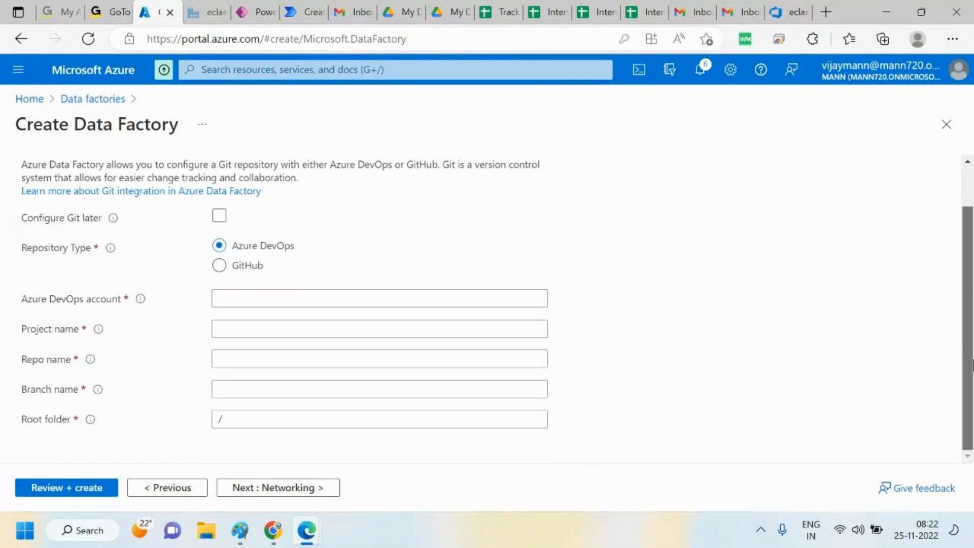
scroll(972, 364, "up", 1)
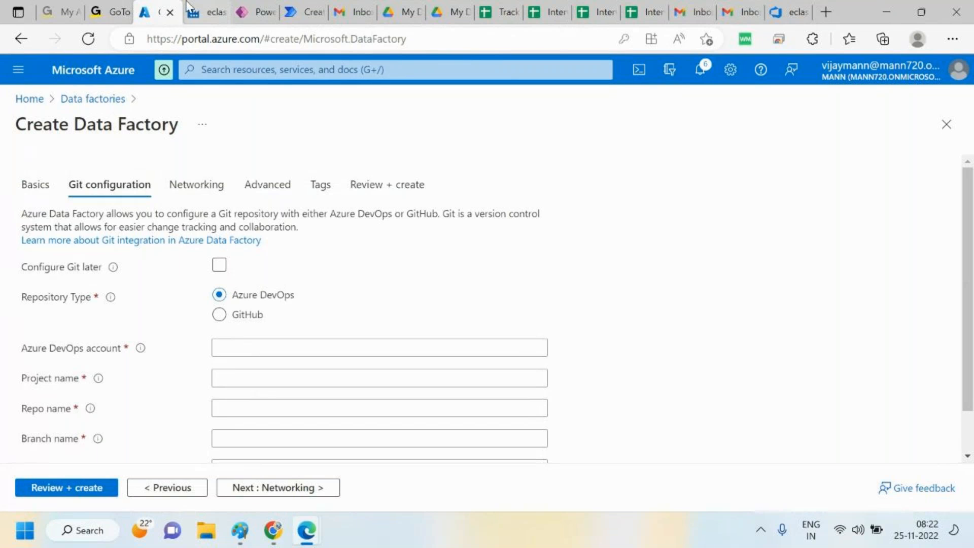
In the existing data factory's Git configuration, start configuring a repository of type Azure DevOps Git with the tenant's Azure Active Directory
left_click(203, 12)
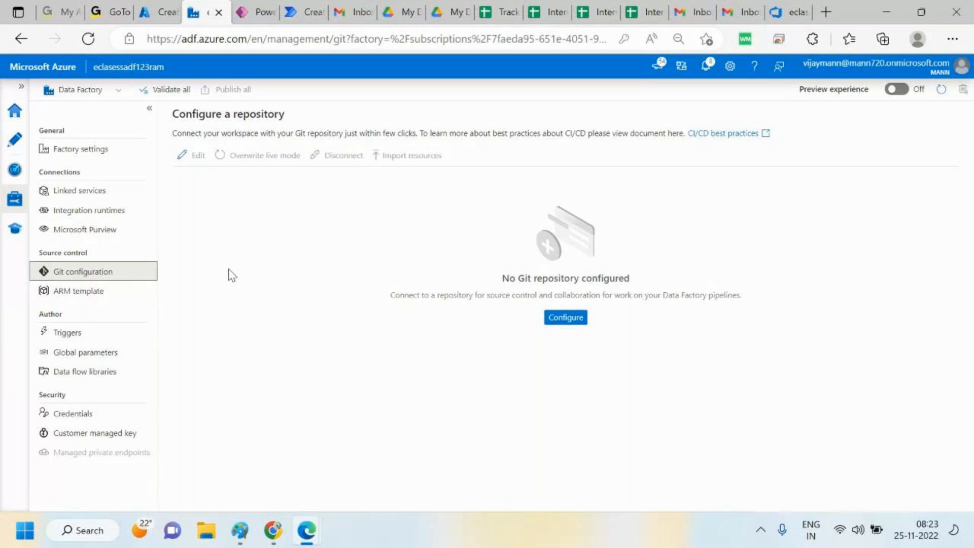
left_click(575, 324)
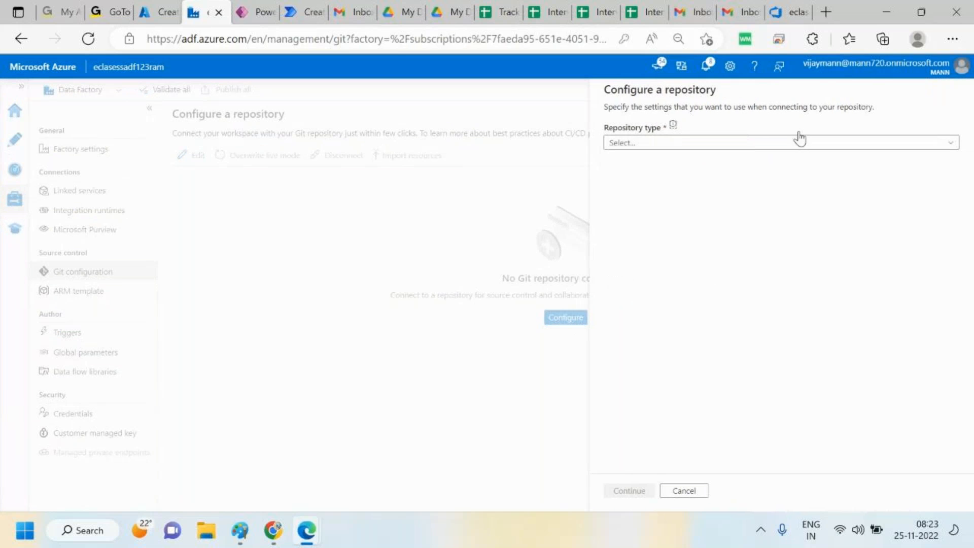
left_click(857, 147)
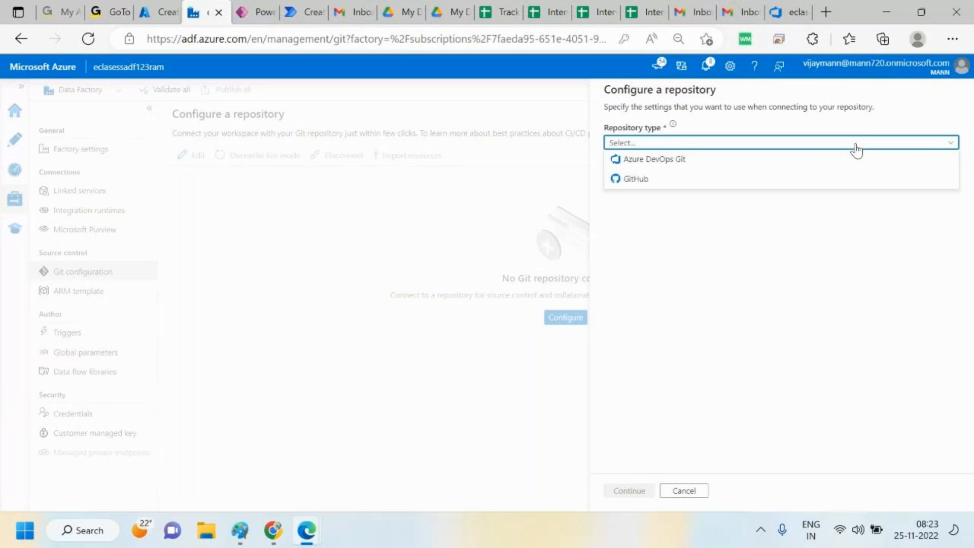
left_click(680, 160)
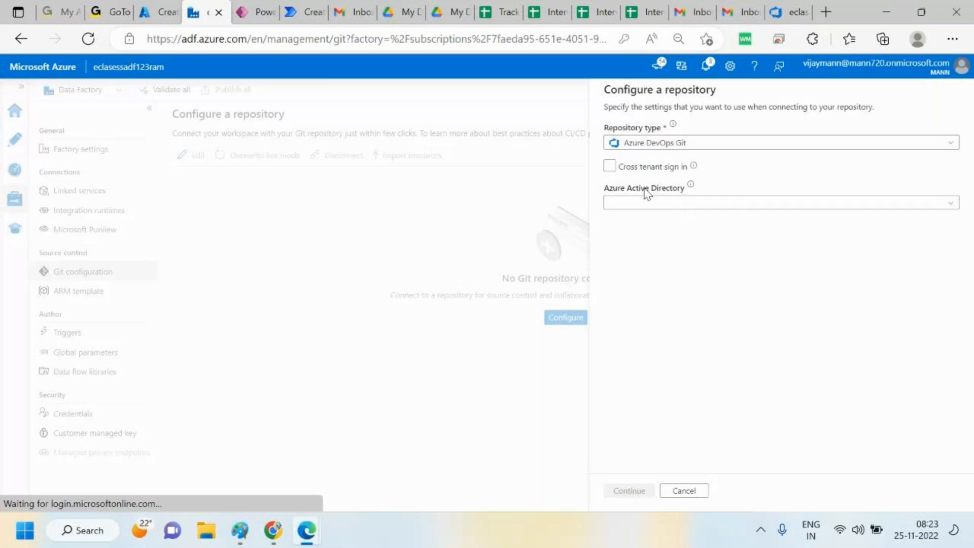
left_click(634, 204)
left_click(632, 217)
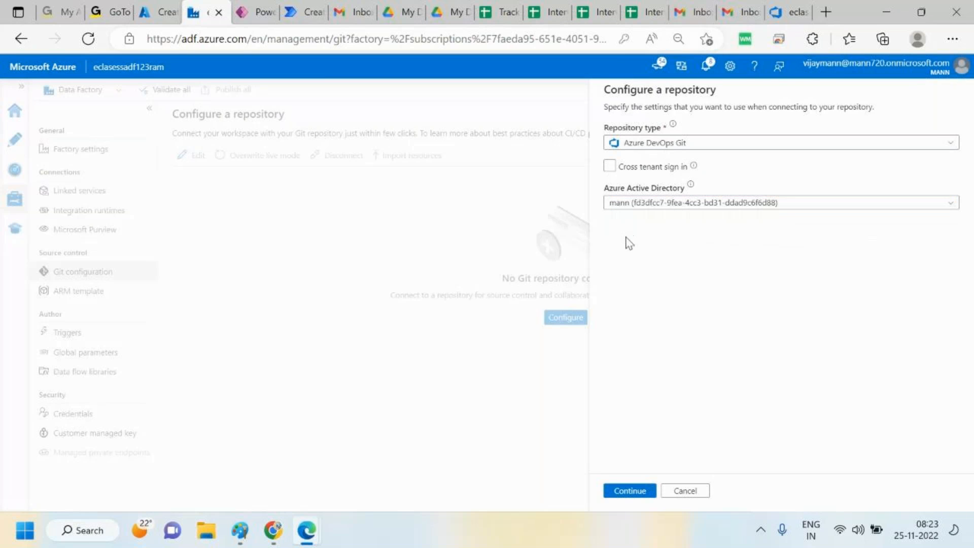
left_click(639, 492)
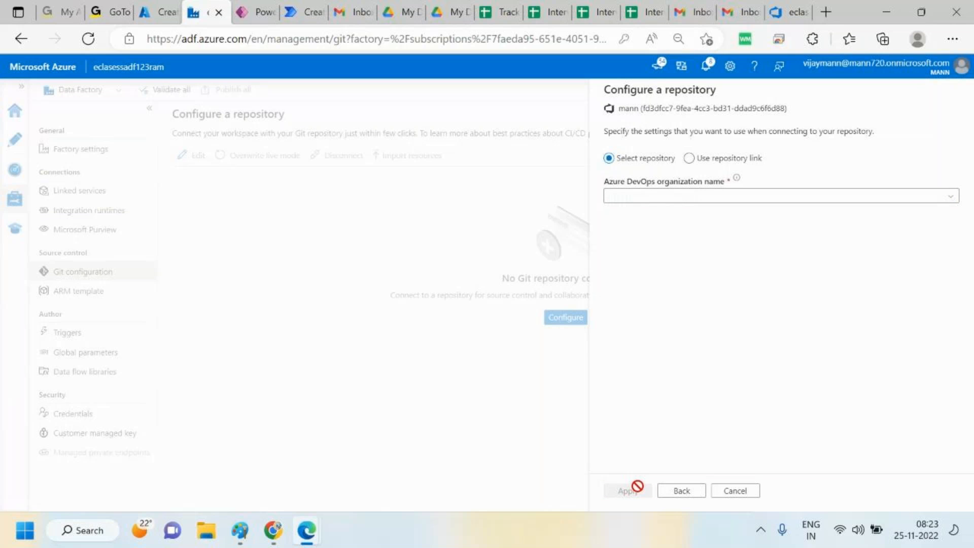
Select the DevOps organization and the project eclasessopenproject for the repository connection
left_click(692, 199)
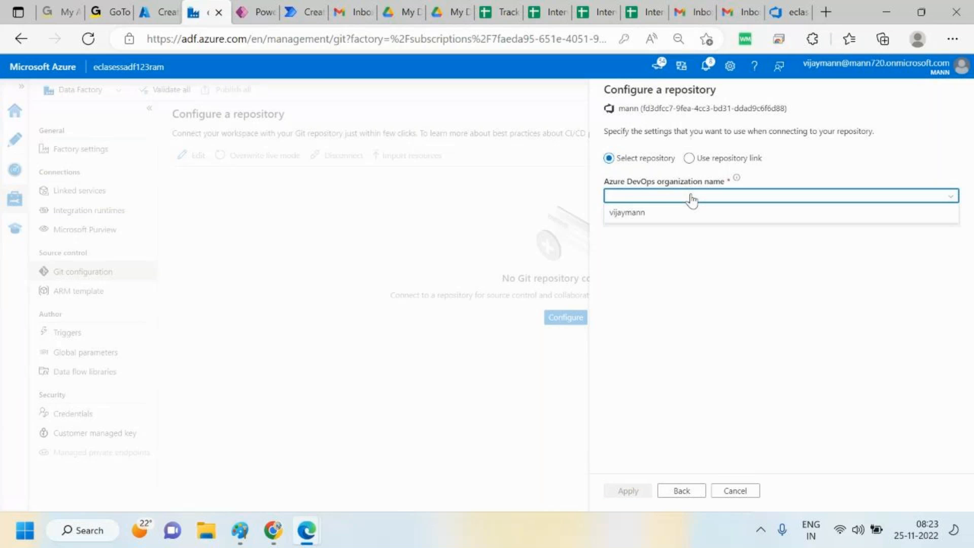
left_click(646, 216)
left_click(646, 238)
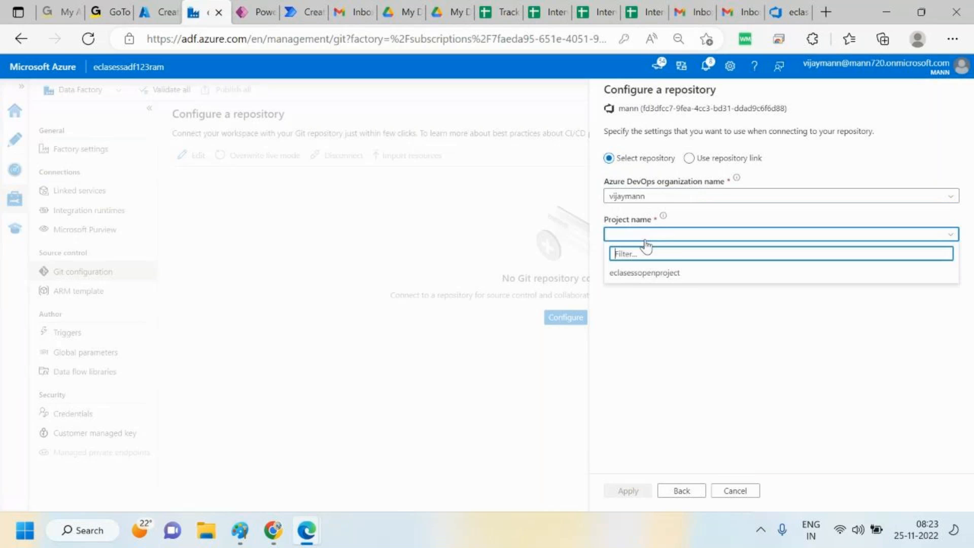
left_click(643, 274)
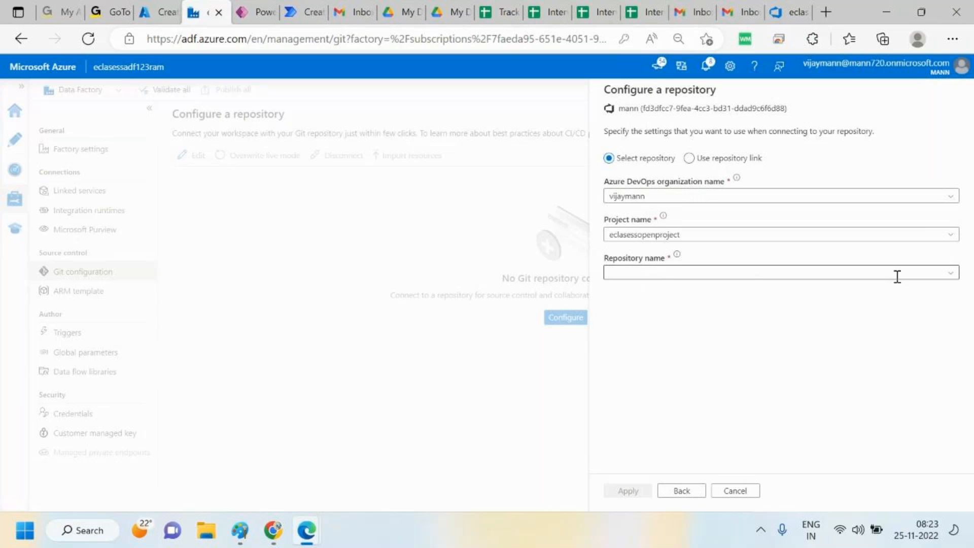
Check the repository in DevOps and select eclasessopenproject as the repository name
left_click(775, 7)
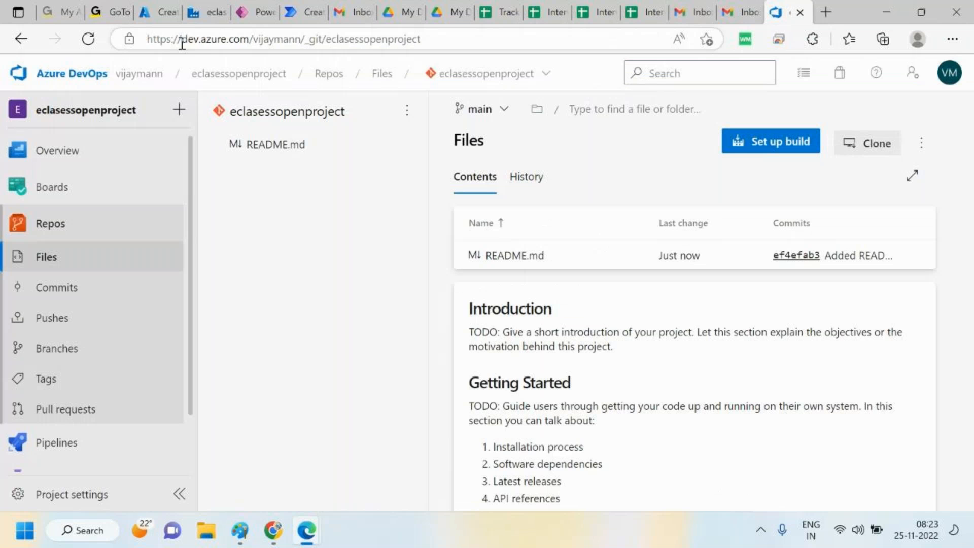
left_click_drag(325, 39, 431, 39)
left_click(339, 318)
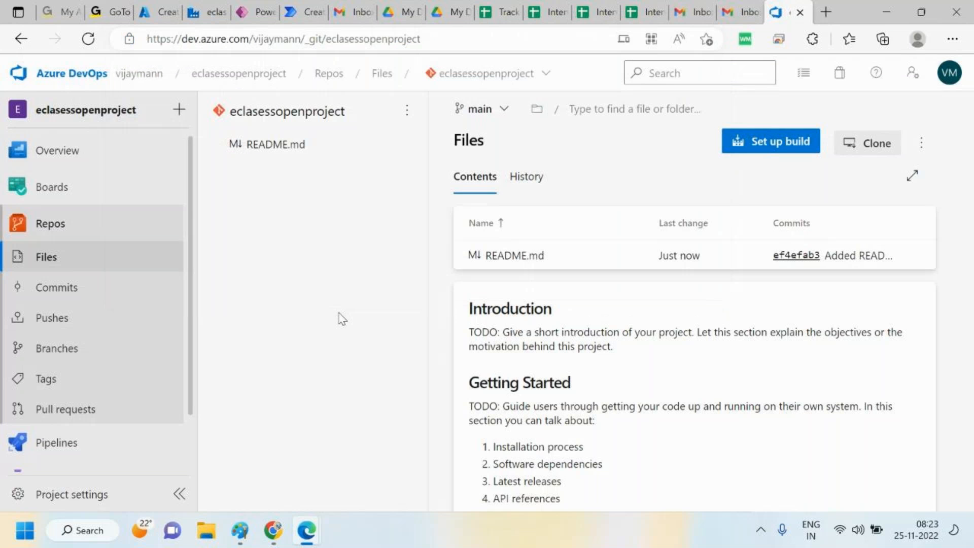
left_click(218, 7)
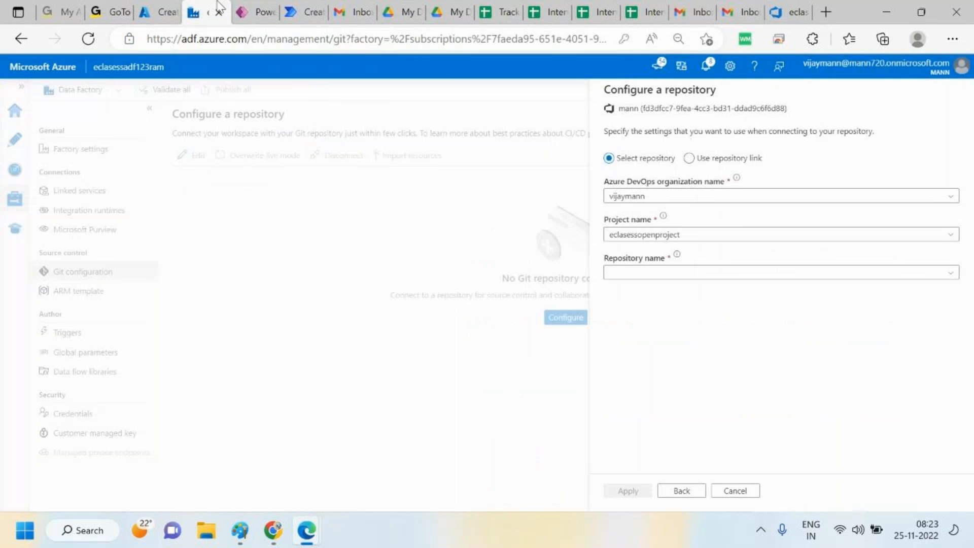
left_click(948, 274)
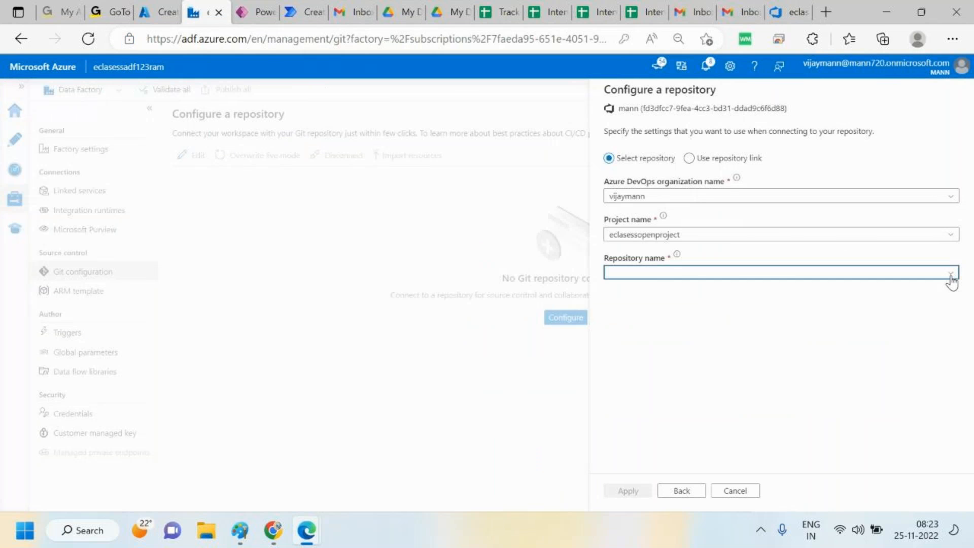
left_click(645, 292)
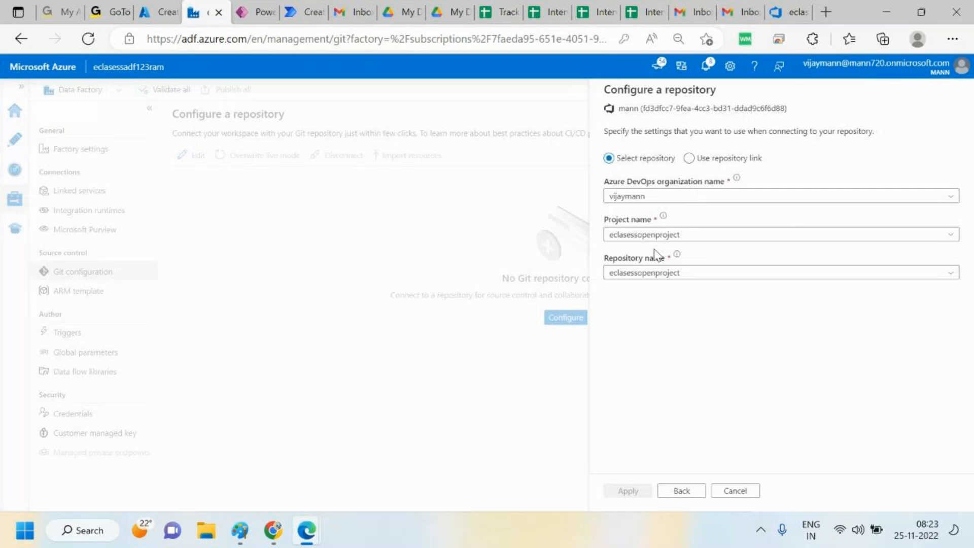
Set the collaboration branch to main after checking the repository in DevOps
left_click(801, 6)
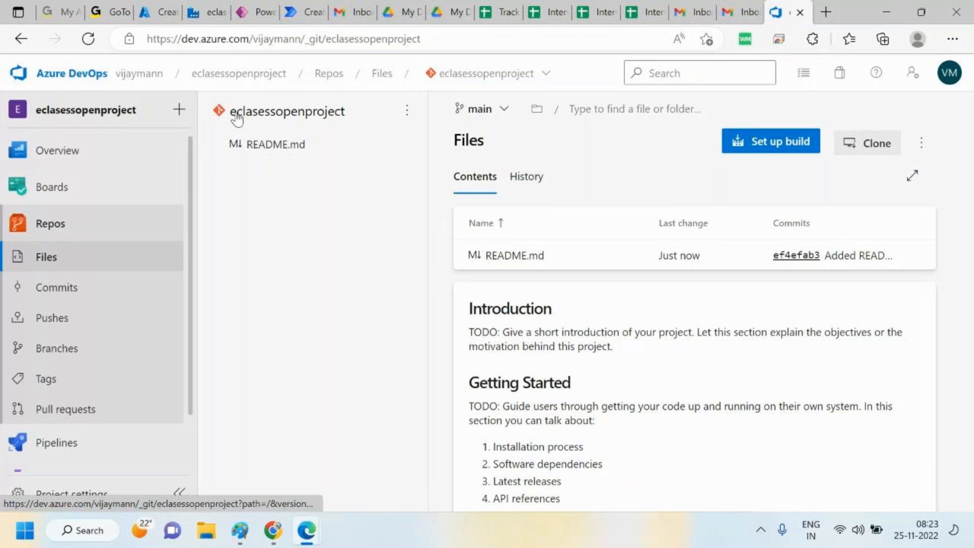
left_click_drag(233, 120, 331, 113)
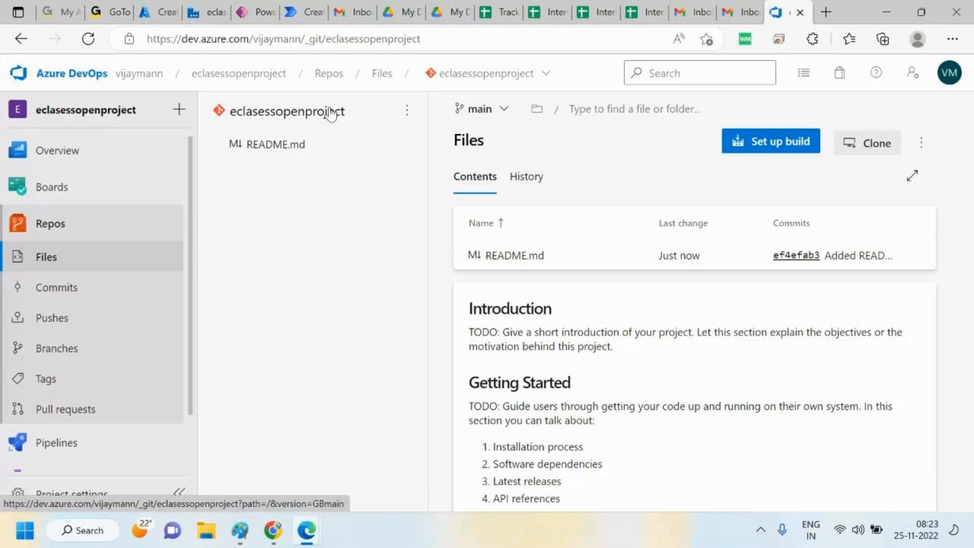
left_click(206, 11)
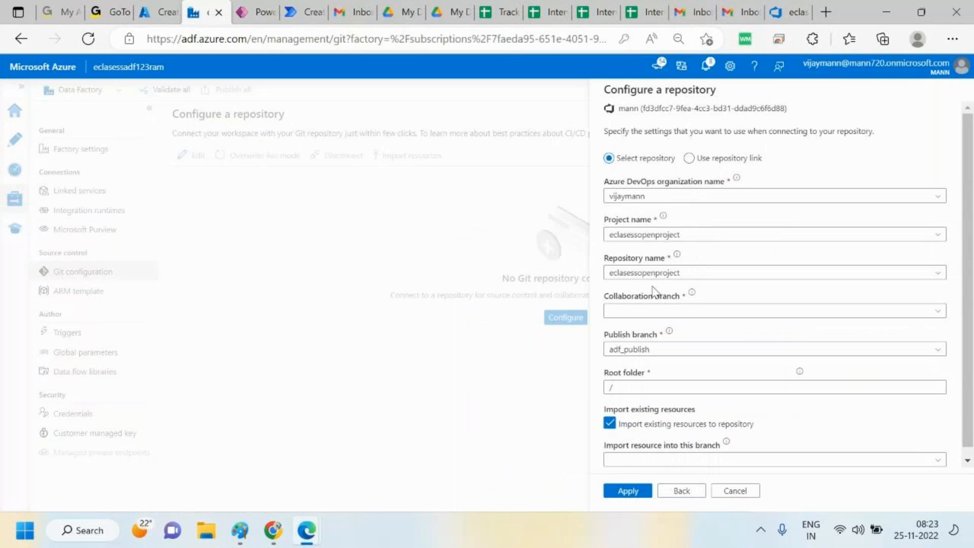
left_click(673, 310)
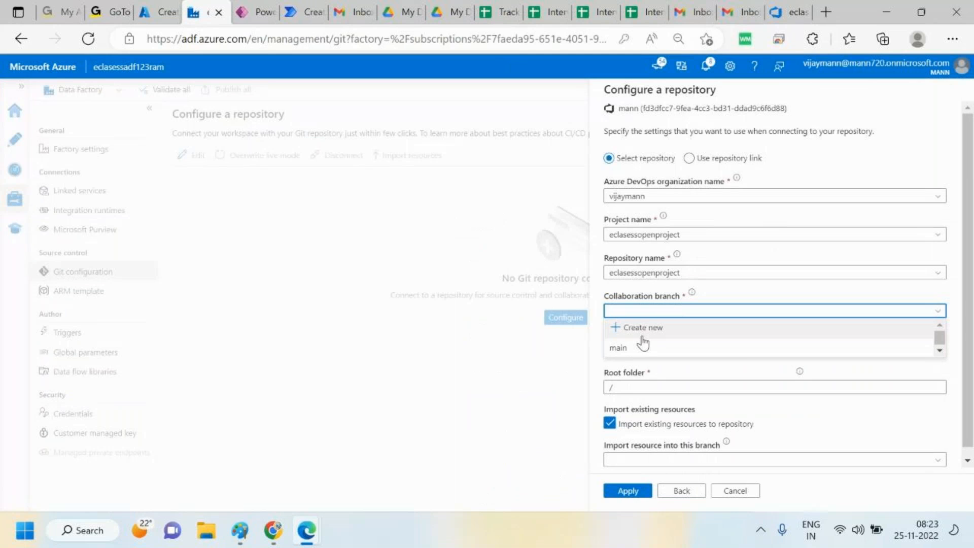
left_click(642, 345)
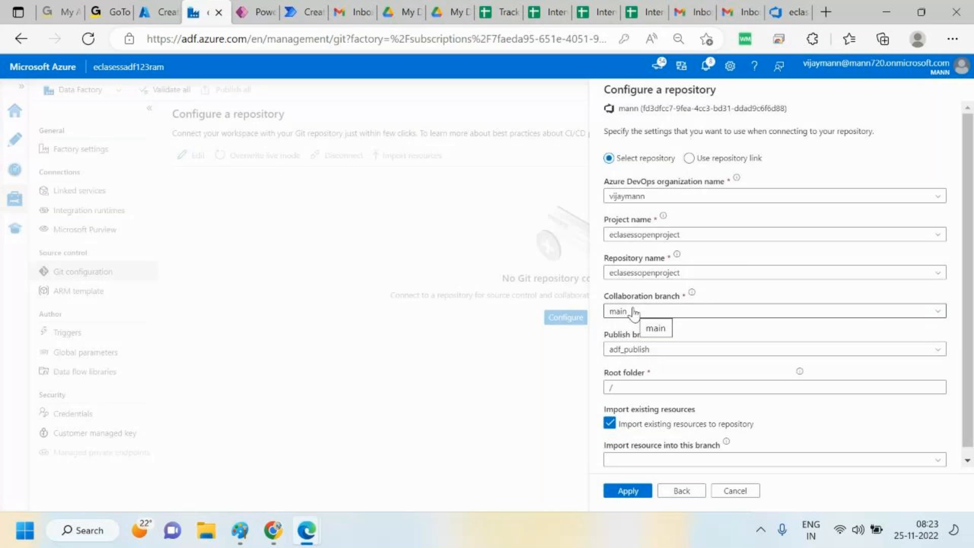
Import existing resources into the main branch and apply the repository settings
scroll(682, 457, "down", 1)
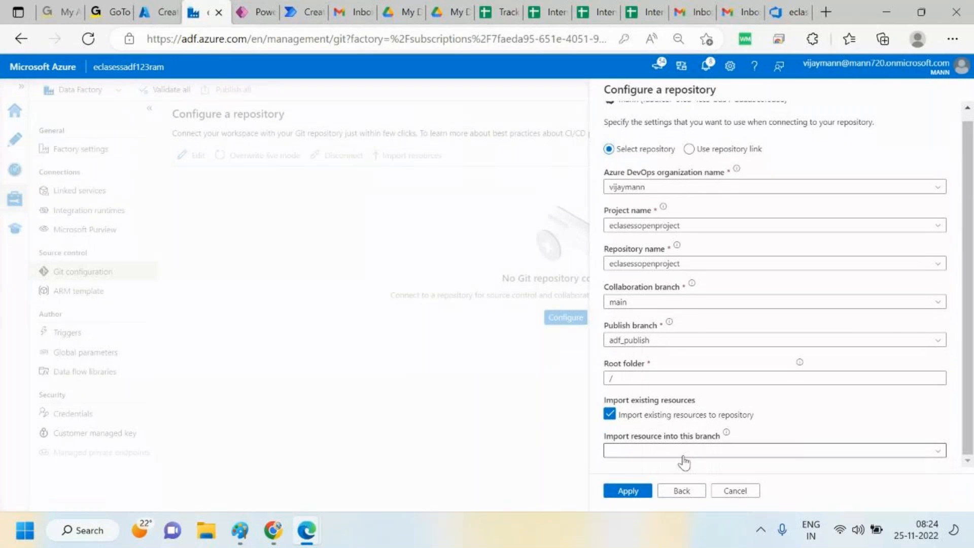
left_click(682, 452)
left_click(916, 464)
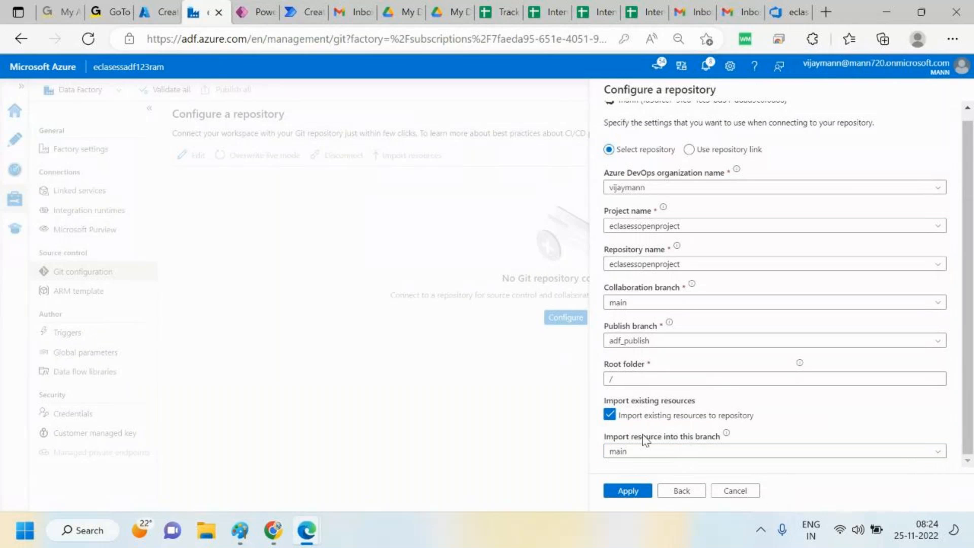
left_click(628, 492)
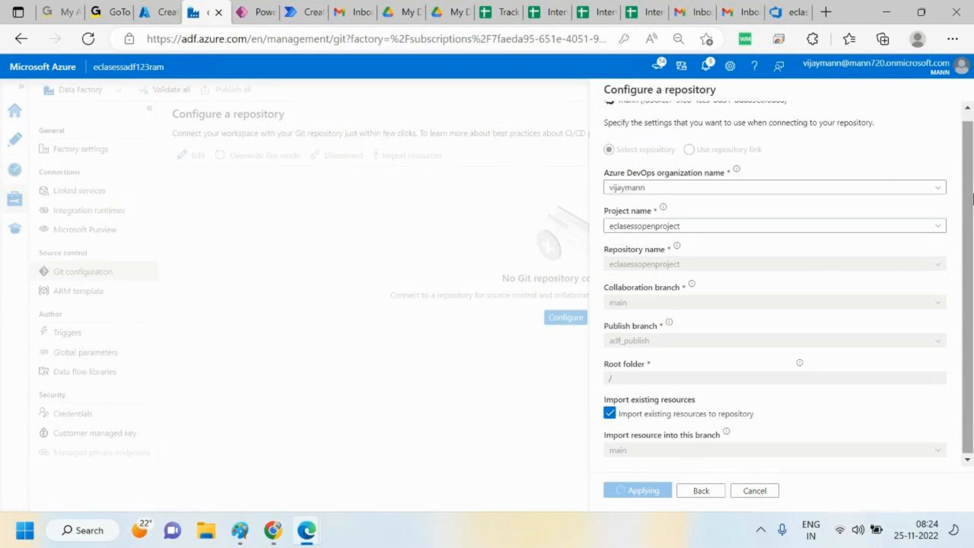
Create a new working branch named task1083, save it, reapply the repository settings and open the authoring view
scroll(972, 177, "up", 1)
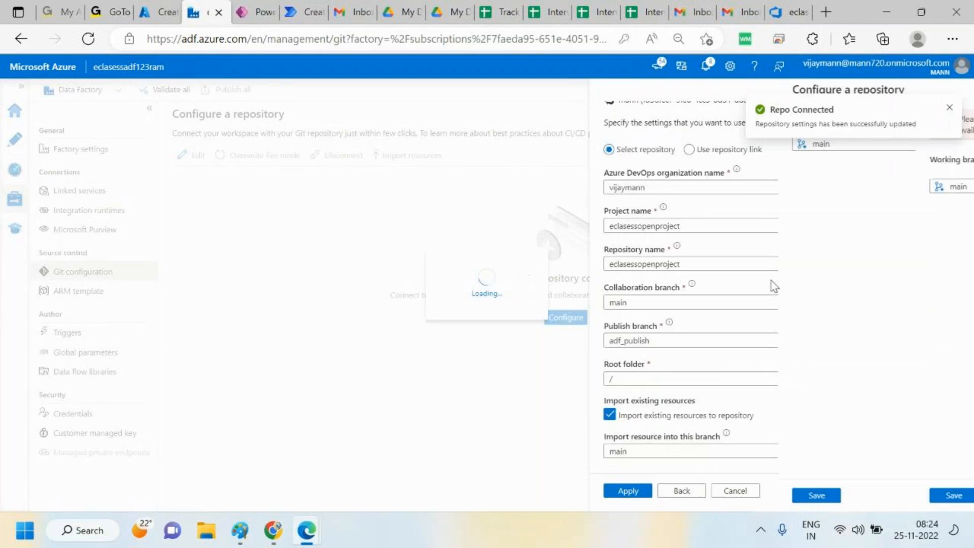
left_click(950, 107)
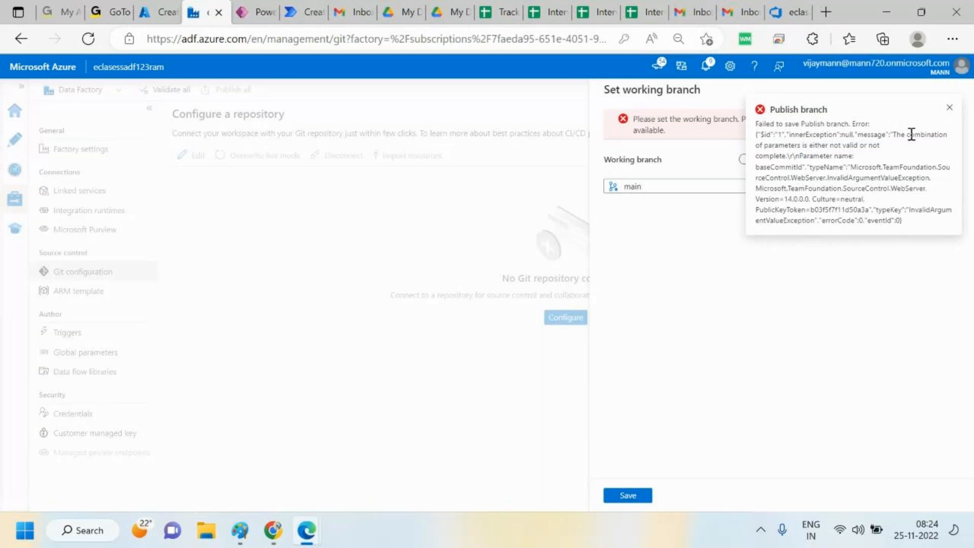
left_click(949, 108)
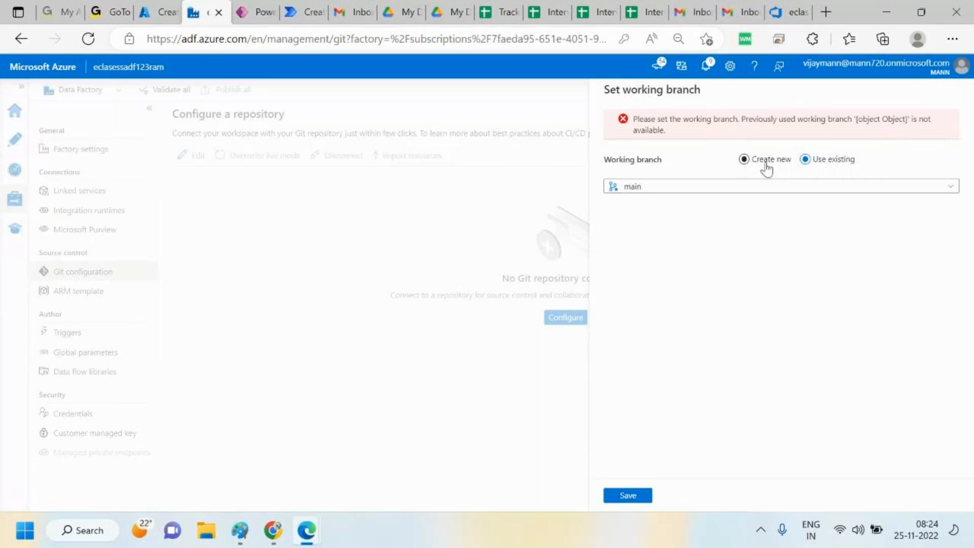
left_click(744, 159)
left_click(679, 187)
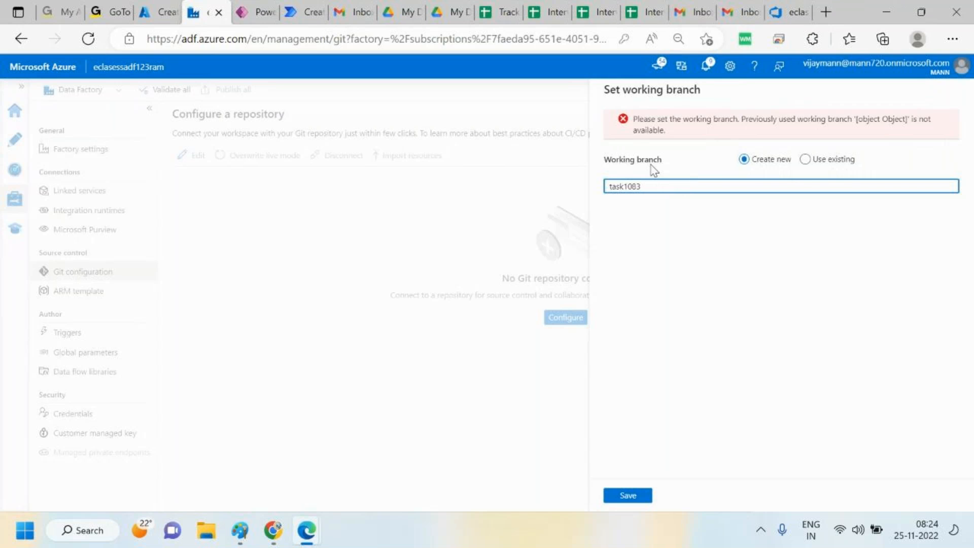
left_click(635, 497)
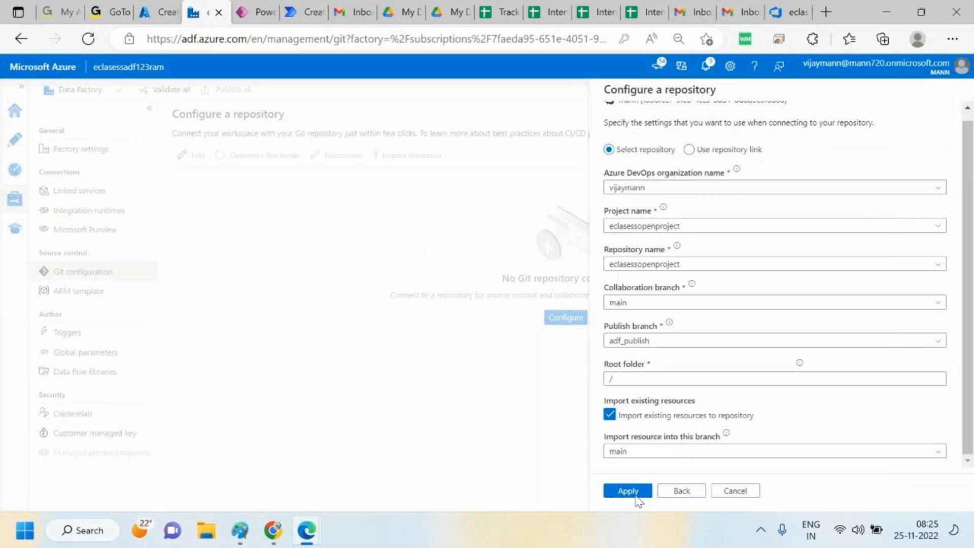
left_click(636, 498)
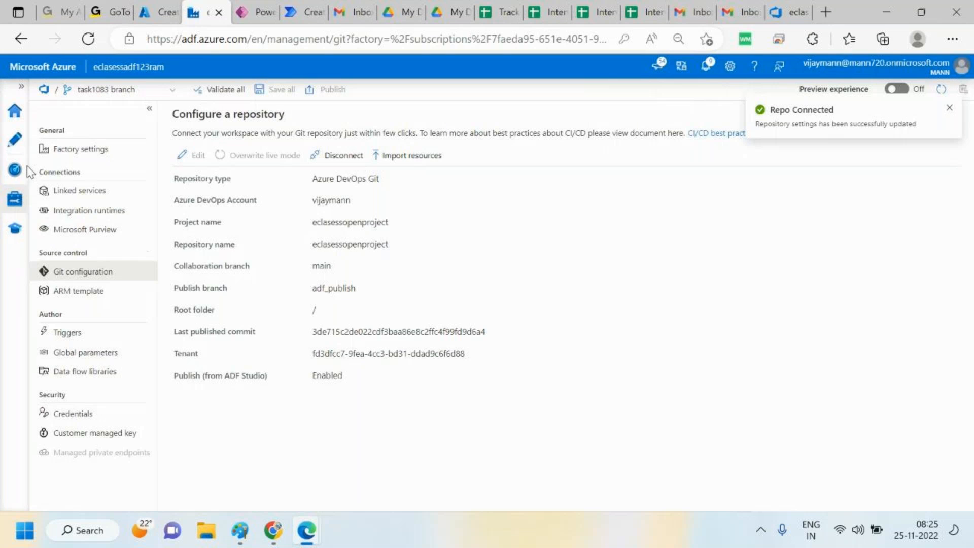
left_click(14, 139)
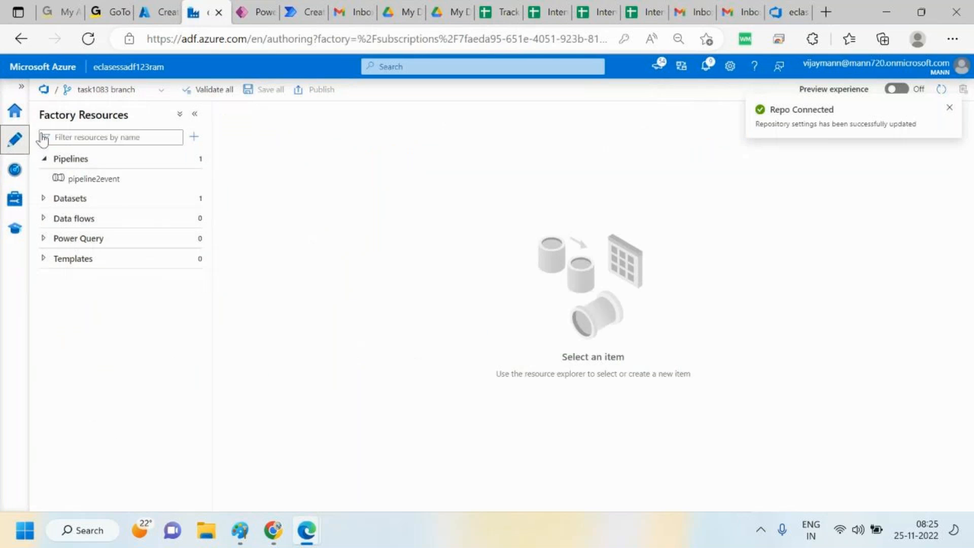
Switch the data factory to live mode and back to Azure DevOps Git mode
left_click(152, 95)
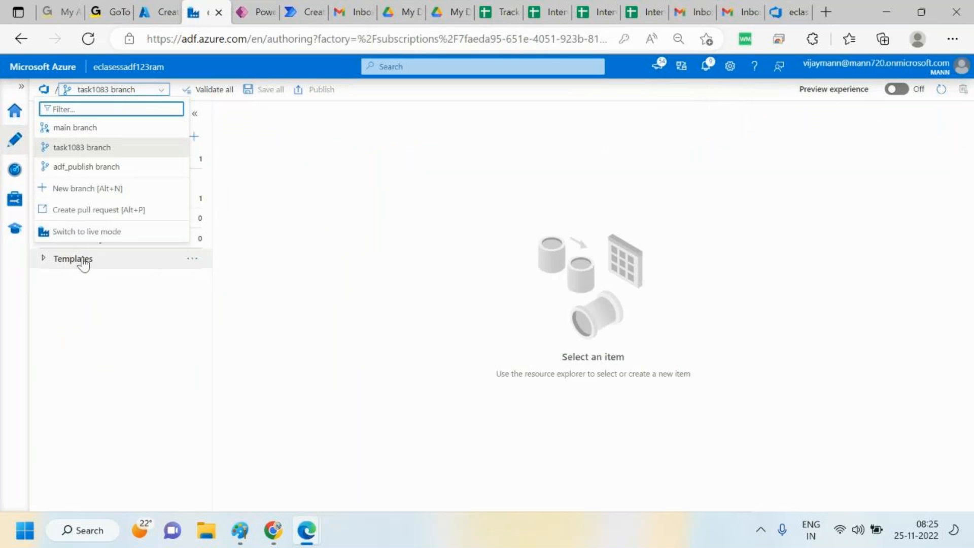
left_click(109, 232)
left_click(167, 179)
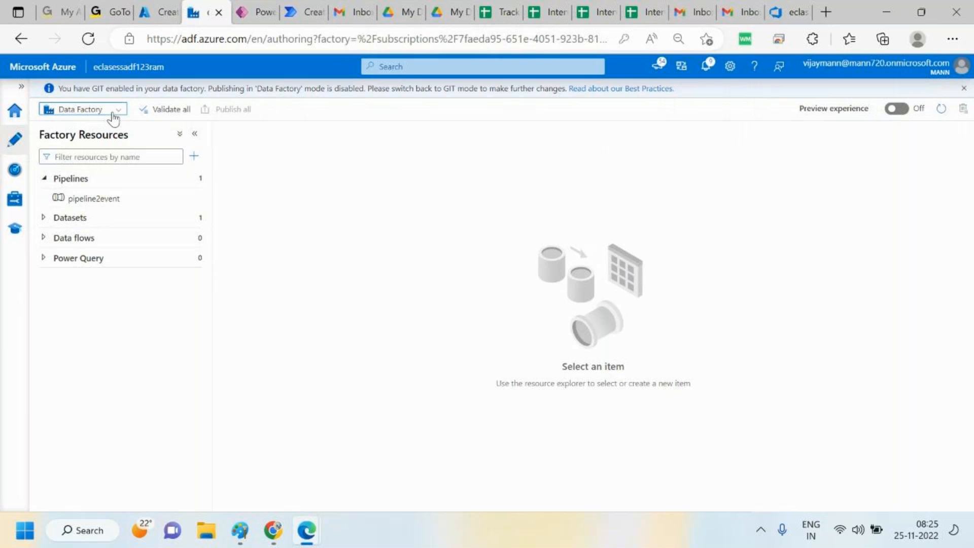
left_click(114, 118)
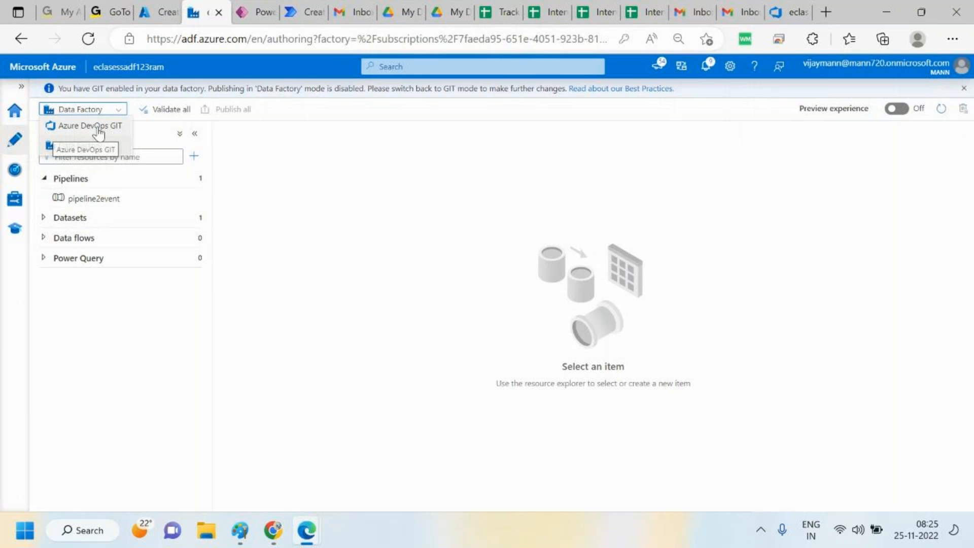
left_click(98, 127)
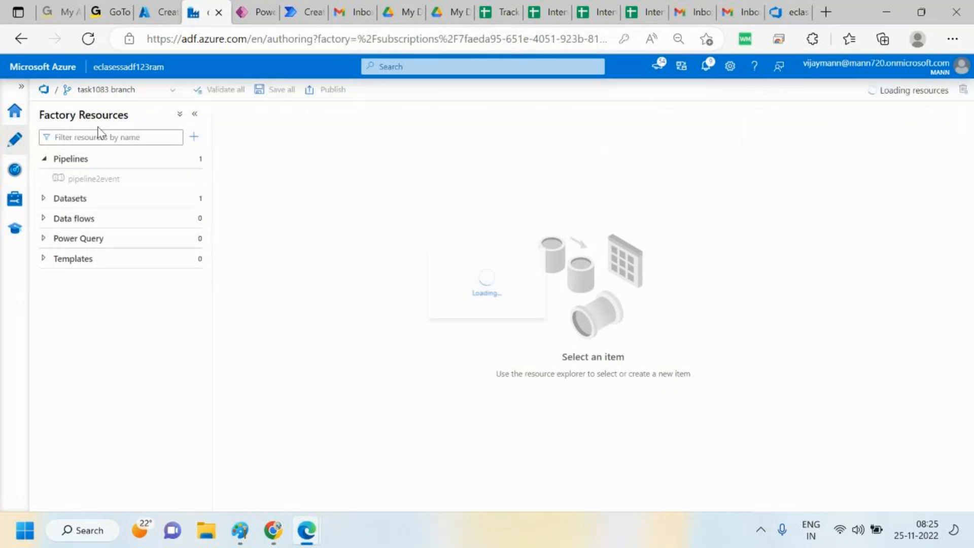
On the task1083 branch, create a new pipeline and name it pipeline123
left_click(157, 95)
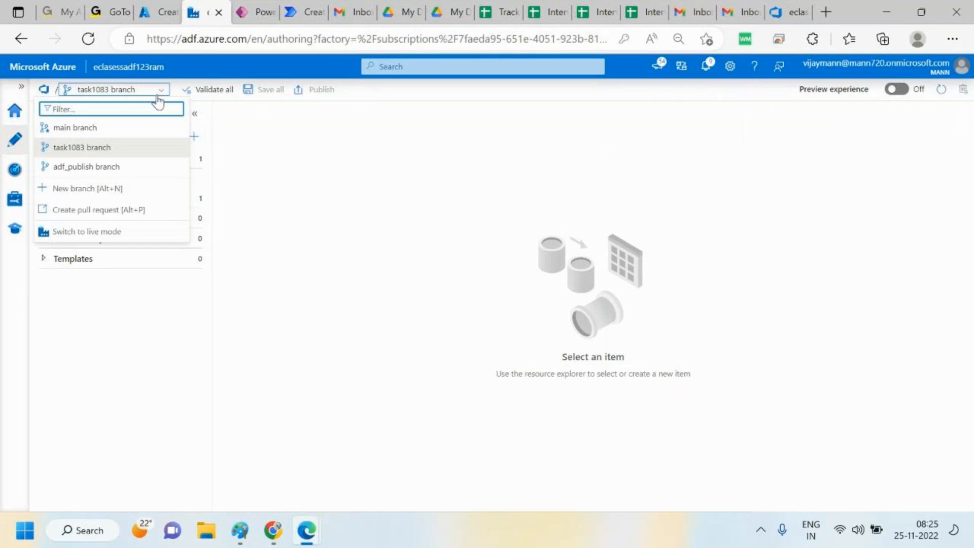
left_click(86, 148)
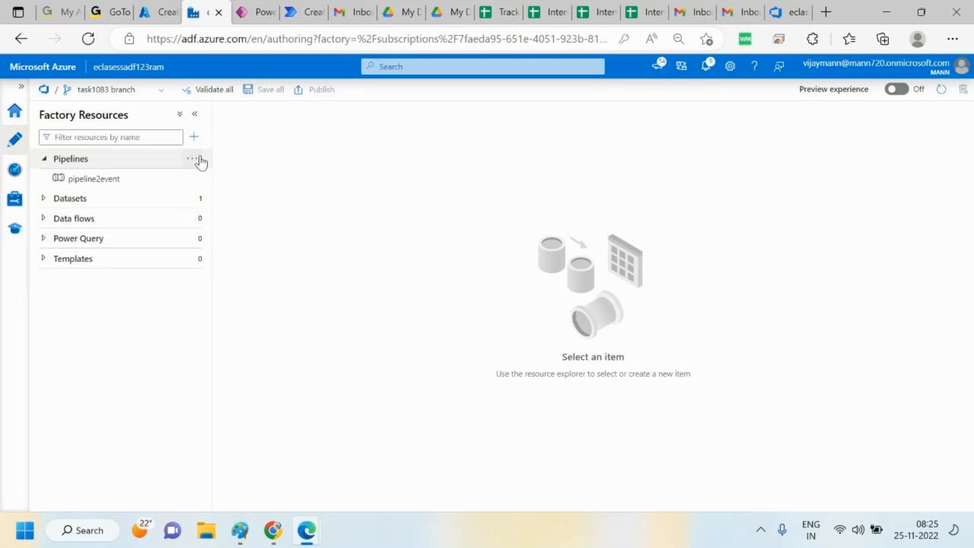
left_click(193, 160)
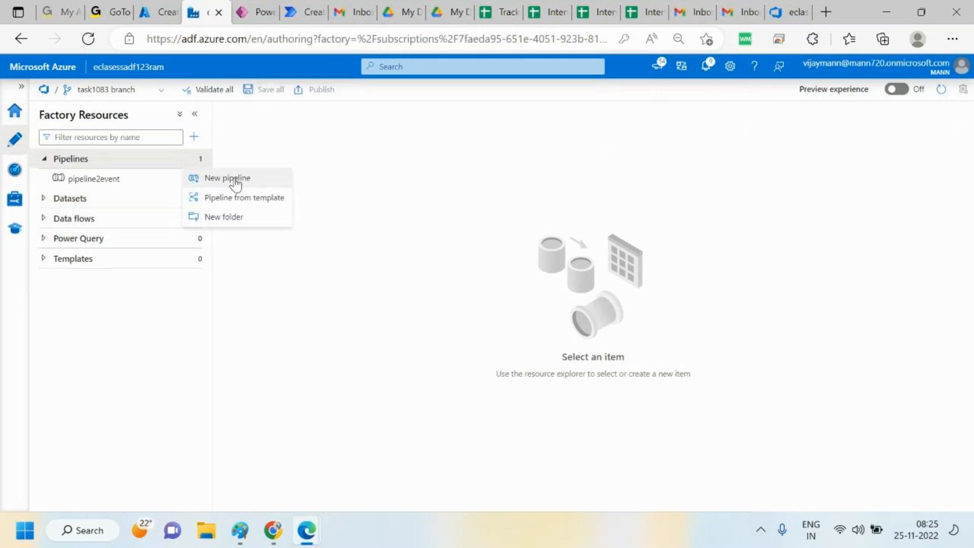
left_click(236, 181)
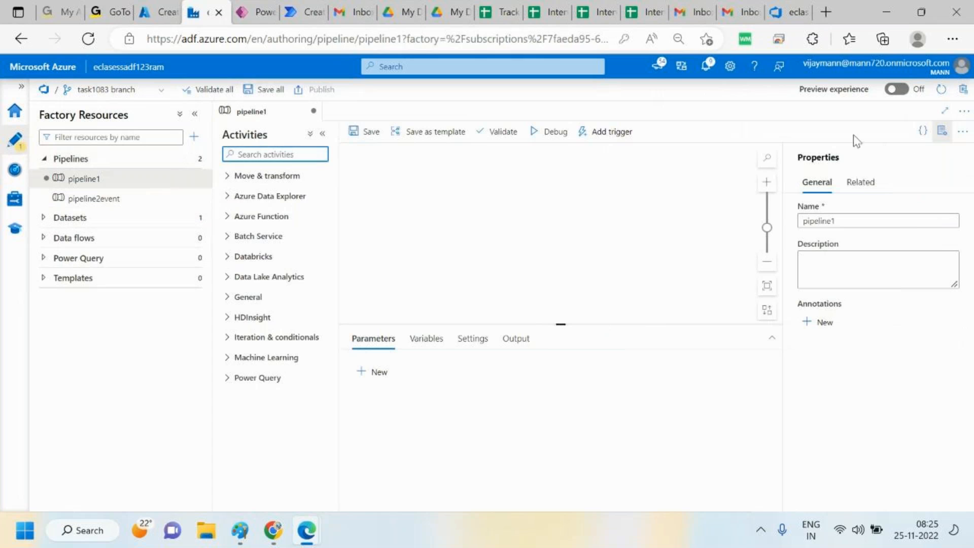
left_click(866, 218)
type("123")
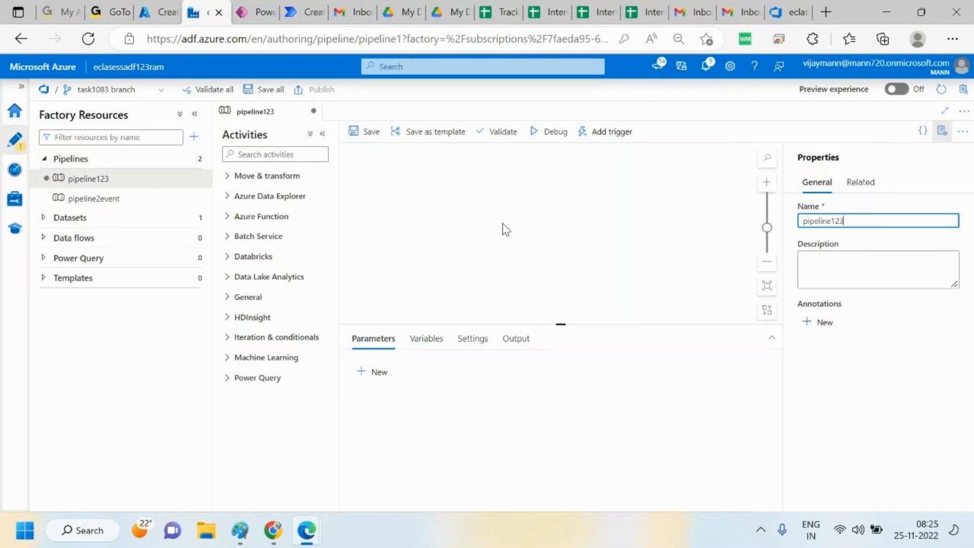
Search the activities for wait and add a Wait activity to the pipeline123 canvas
left_click(306, 153)
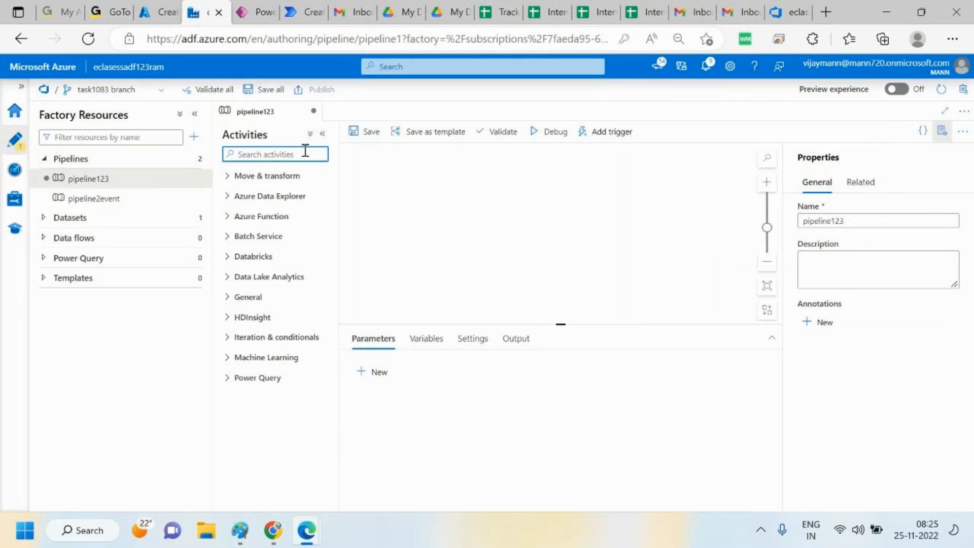
type("wait")
left_click_drag(248, 198, 508, 224)
left_click(417, 189)
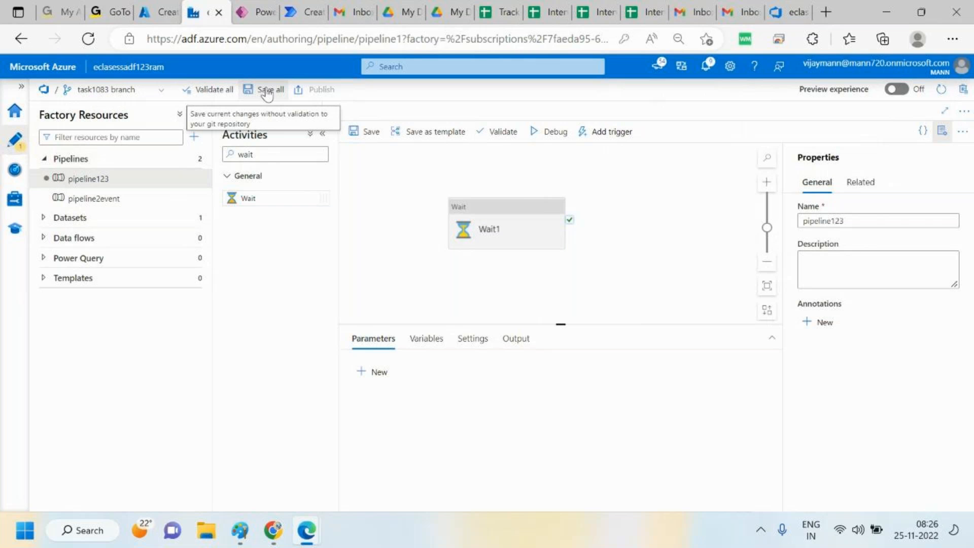
Refresh the DevOps repository, switch to the task1083 branch and expand its pipeline folder
left_click(786, 4)
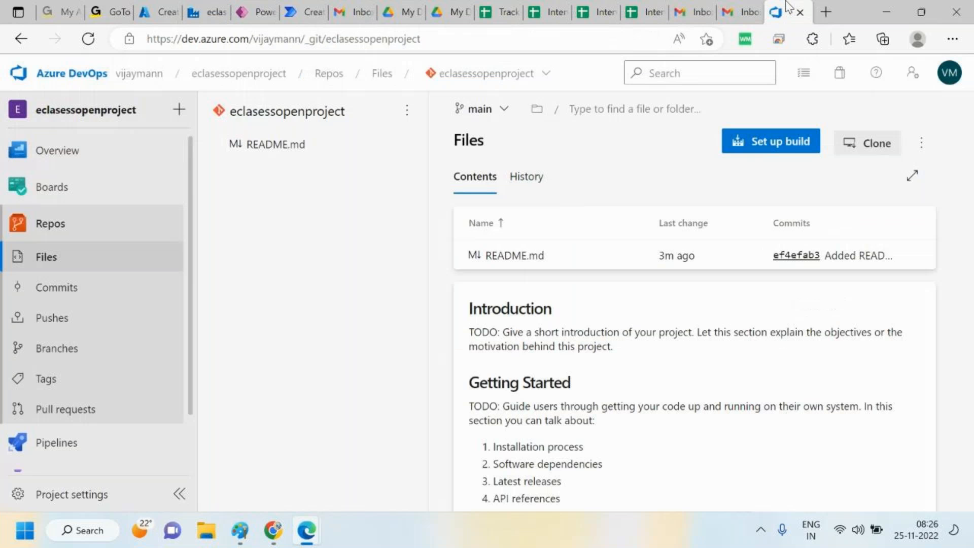
left_click(500, 108)
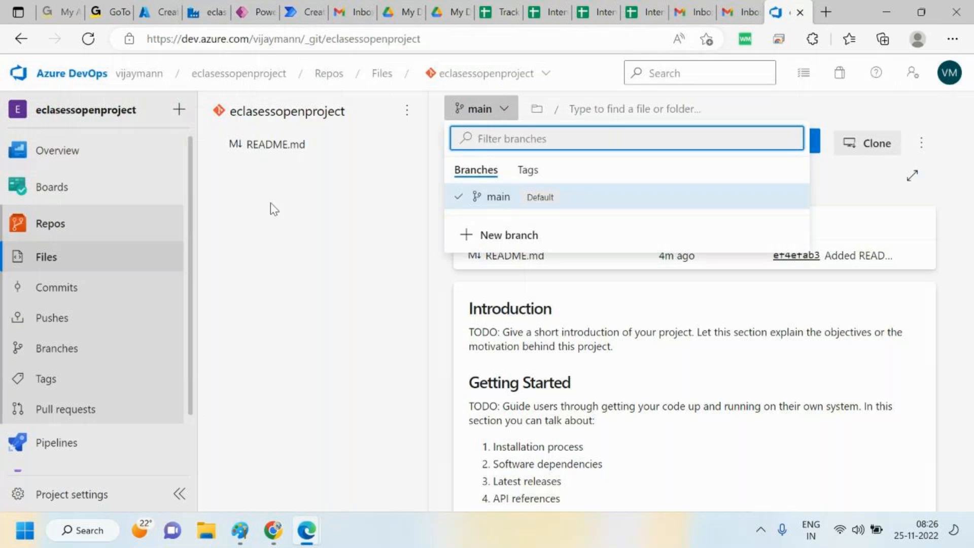
left_click(513, 45)
key("Return")
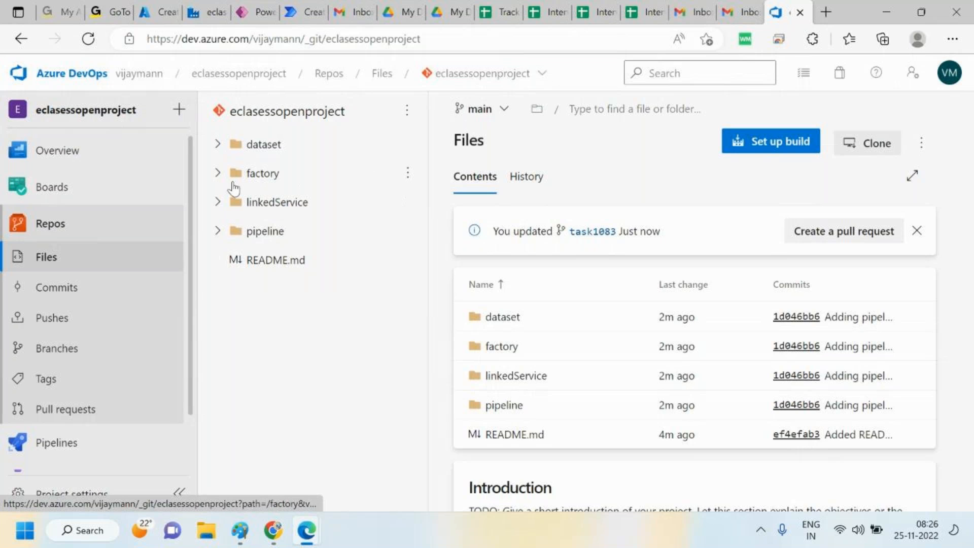
left_click(495, 109)
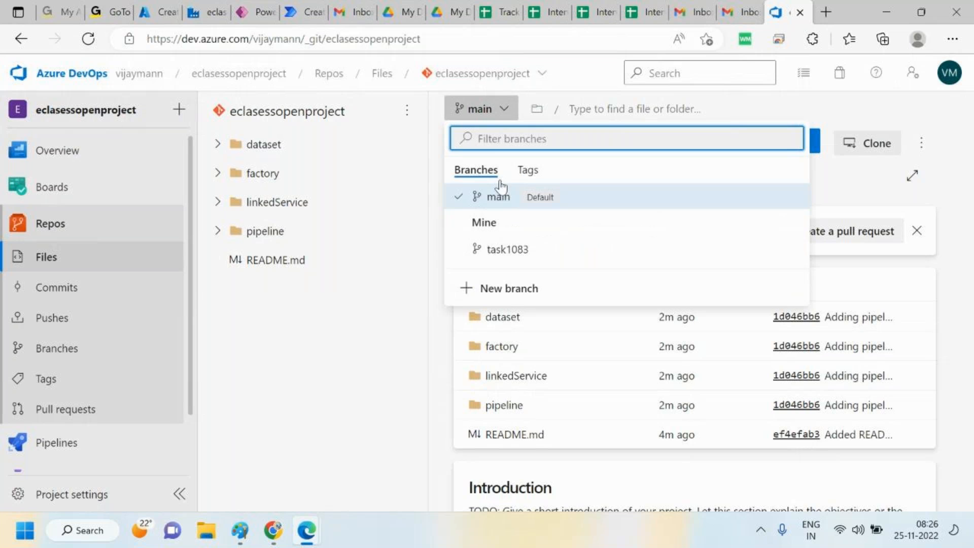
left_click(507, 249)
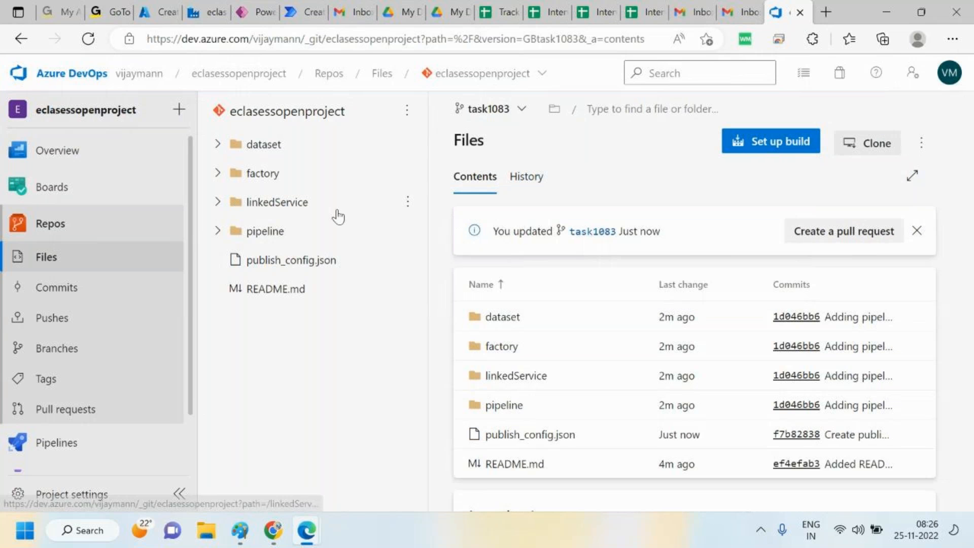
left_click(218, 231)
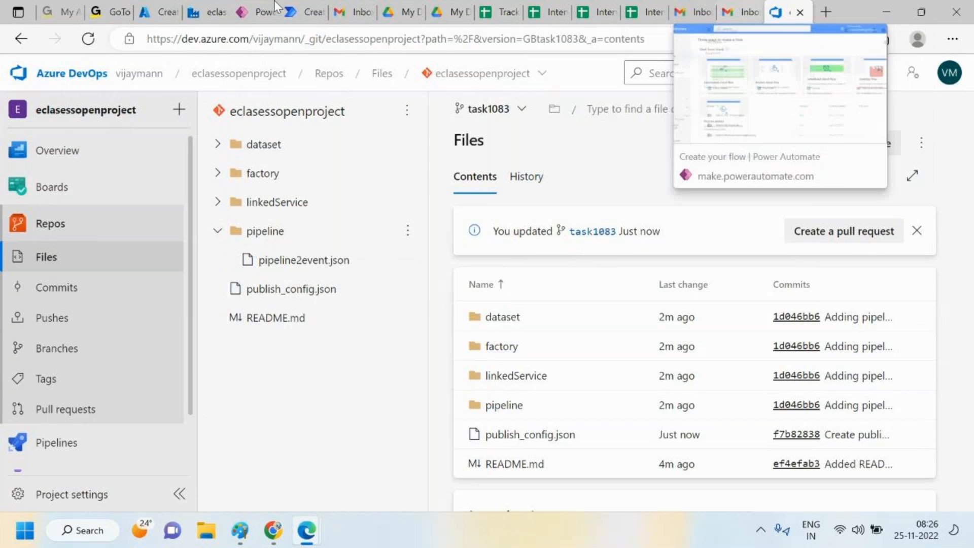
View pipeline123's JSON code and close the code view
left_click(217, 7)
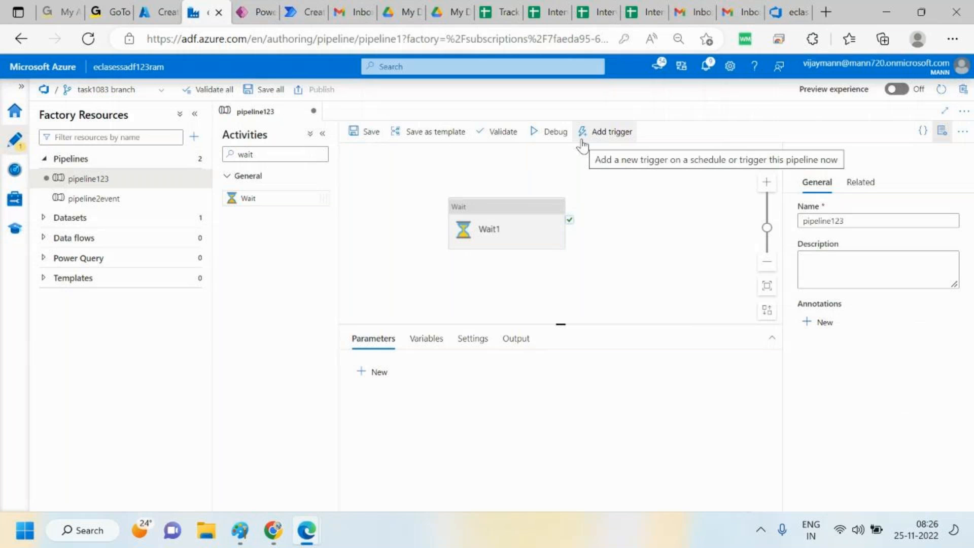
left_click(922, 133)
left_click_drag(132, 350, 77, 165)
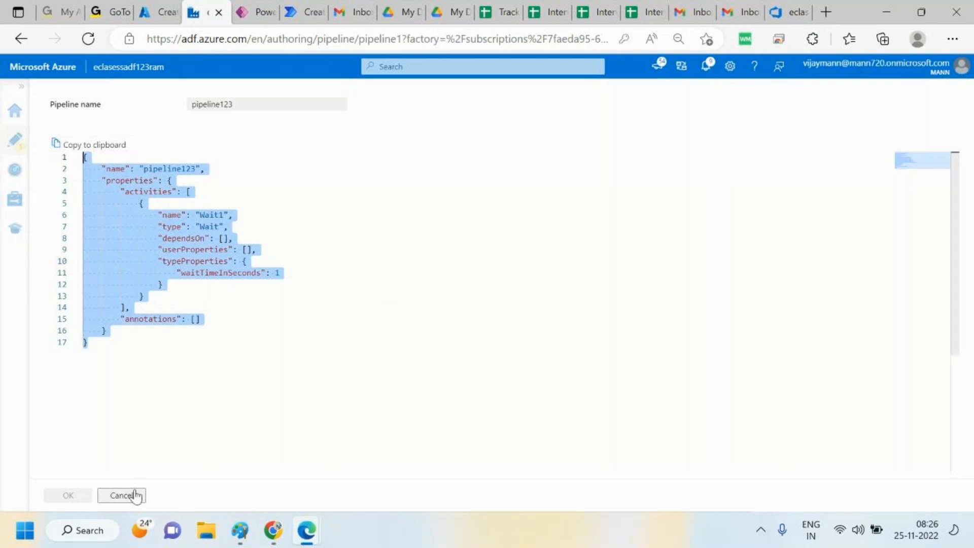
left_click(121, 495)
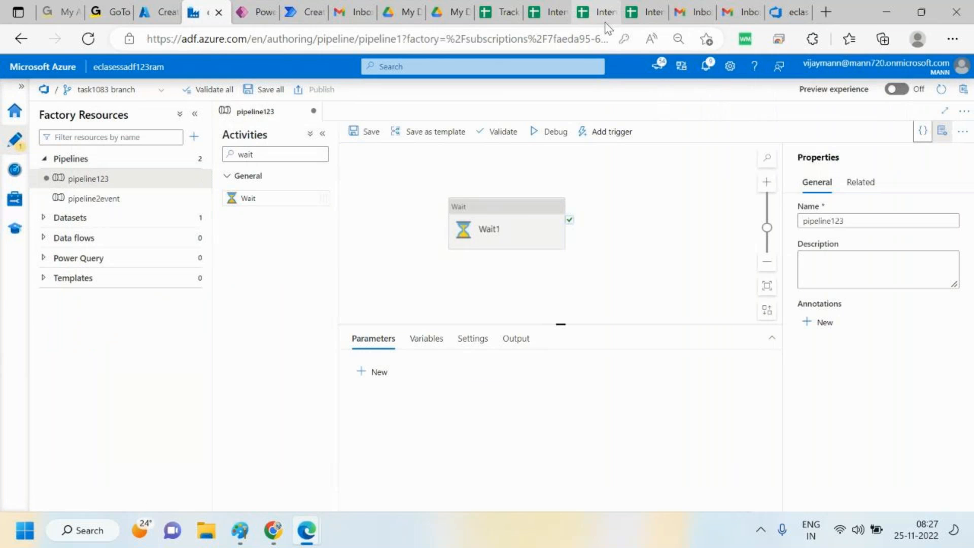
Save all changes of pipeline123 to the Git repository
left_click(797, 1)
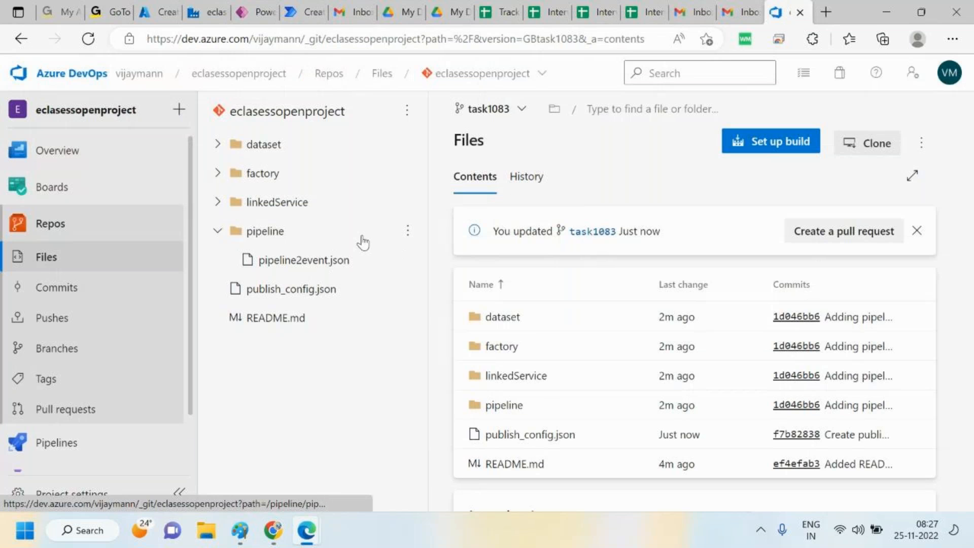
left_click(229, 5)
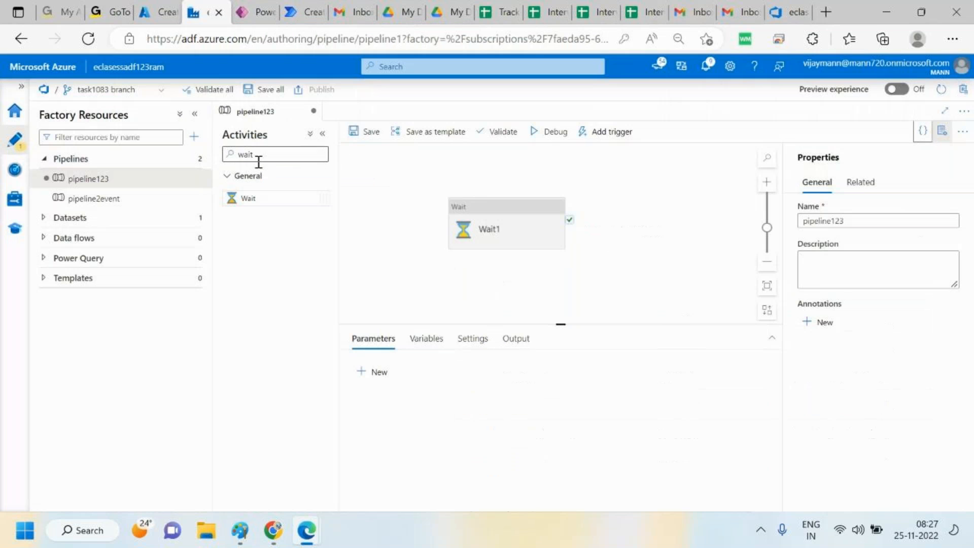
left_click(260, 90)
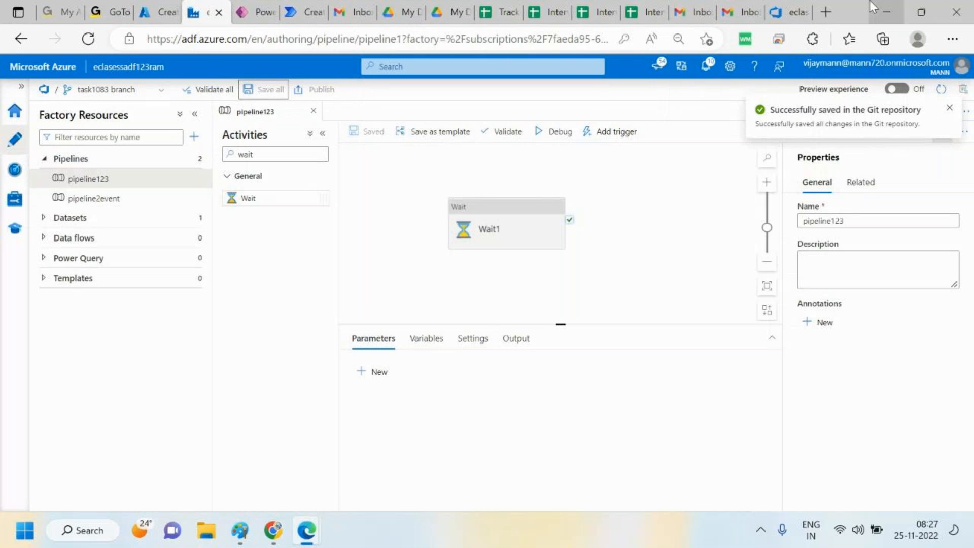
Reload the eclasessopenproject repository in DevOps and expand the pipeline folder to check the saved pipeline file
left_click(796, 7)
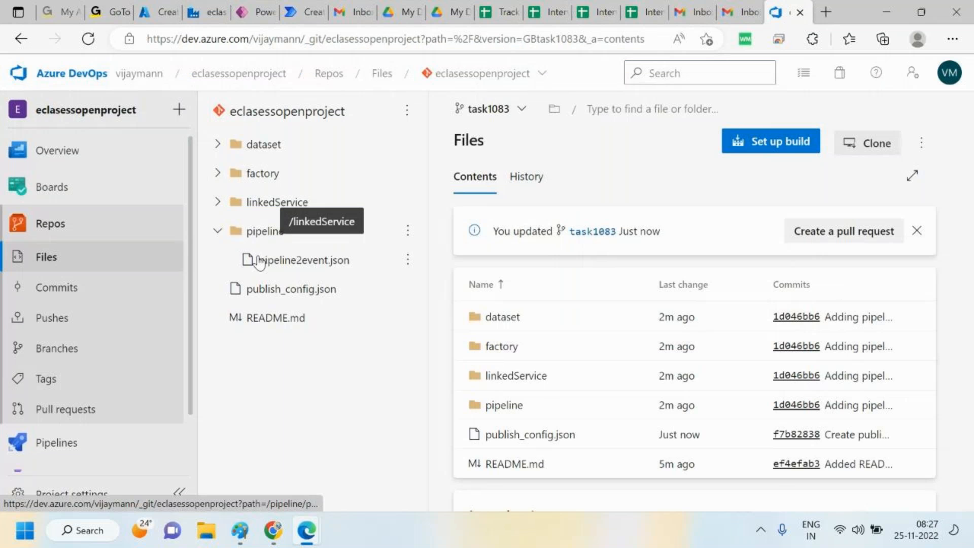
left_click(533, 76)
left_click(485, 134)
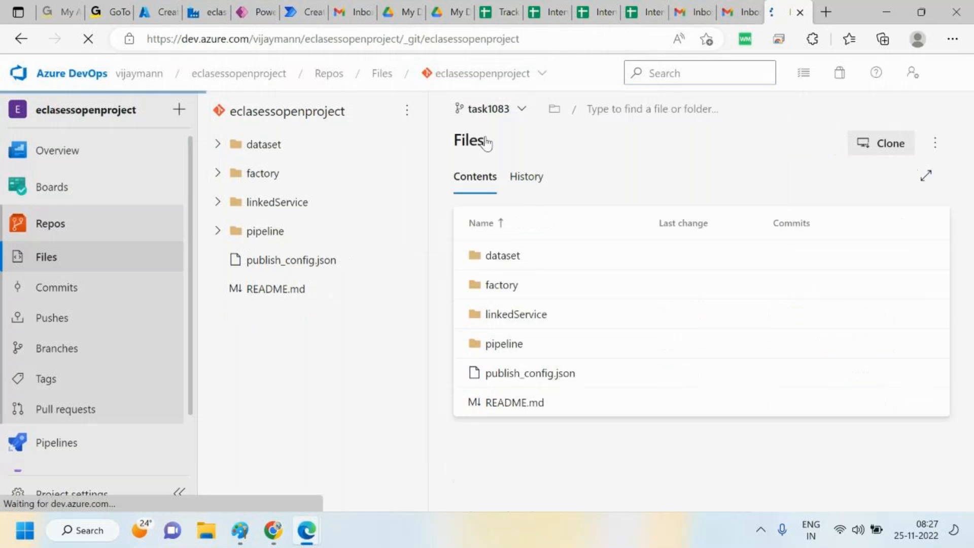
left_click(219, 233)
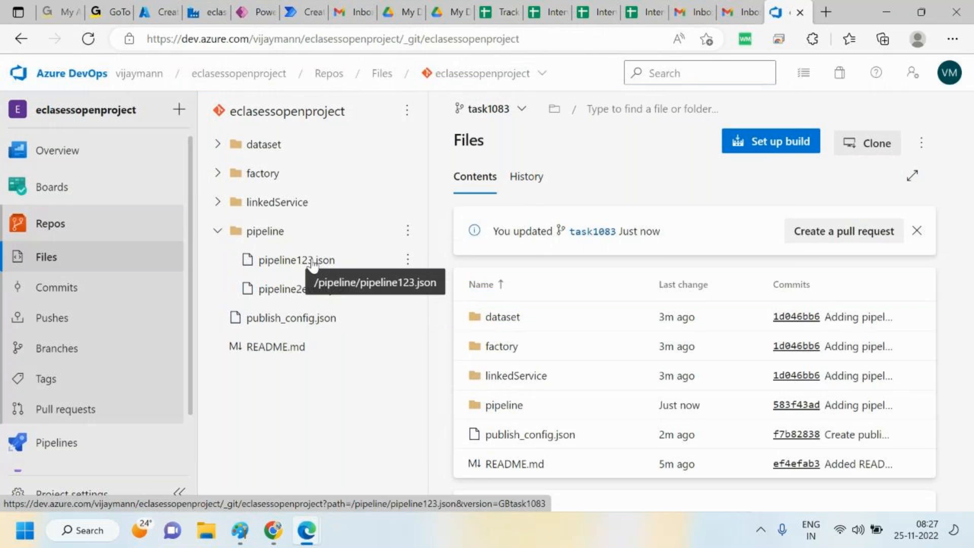
Switch the factory between the main and task1083 branches to compare their pipelines
left_click(209, 11)
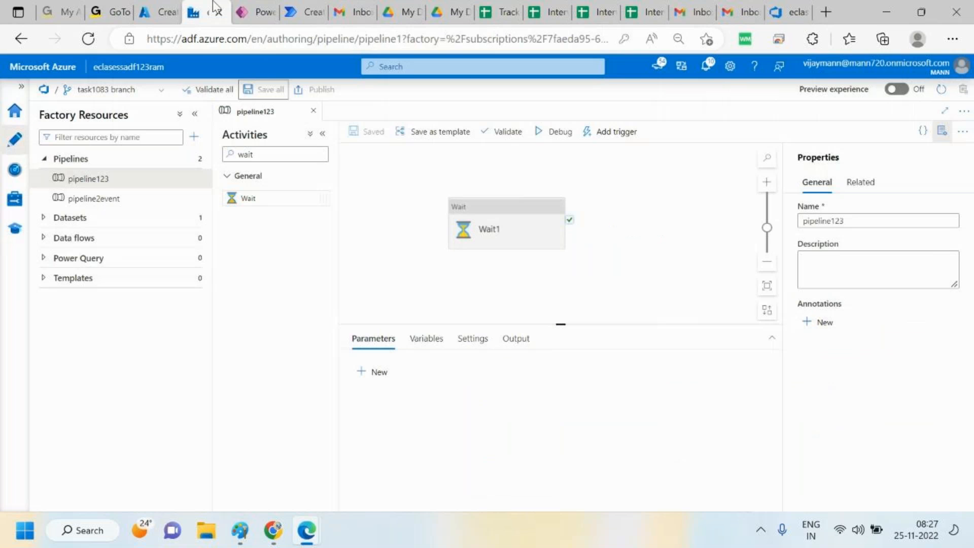
left_click(114, 202)
left_click(100, 180)
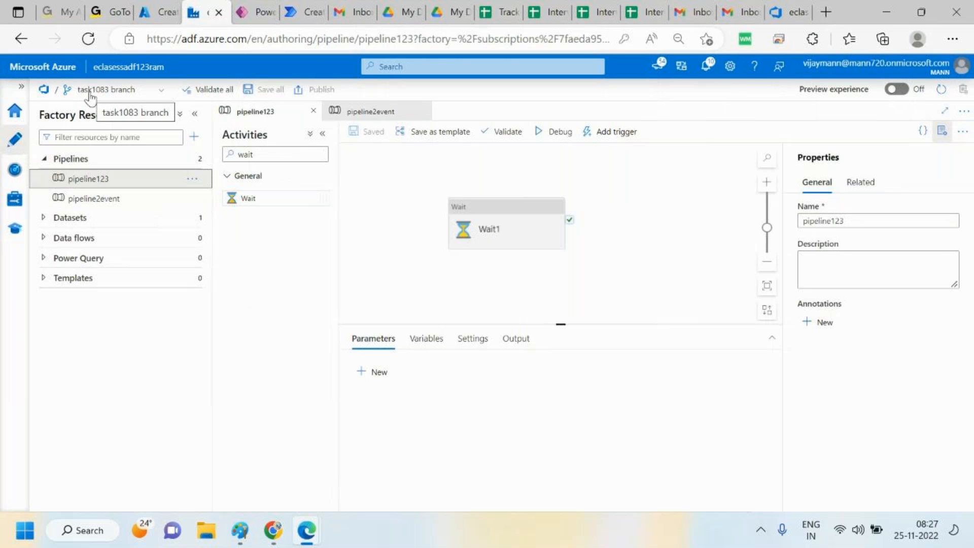
left_click(108, 90)
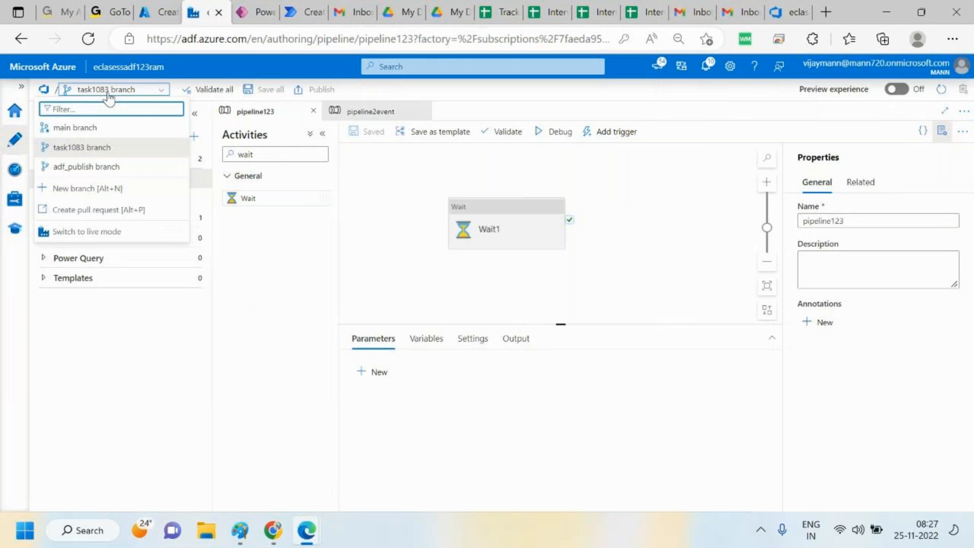
left_click(75, 127)
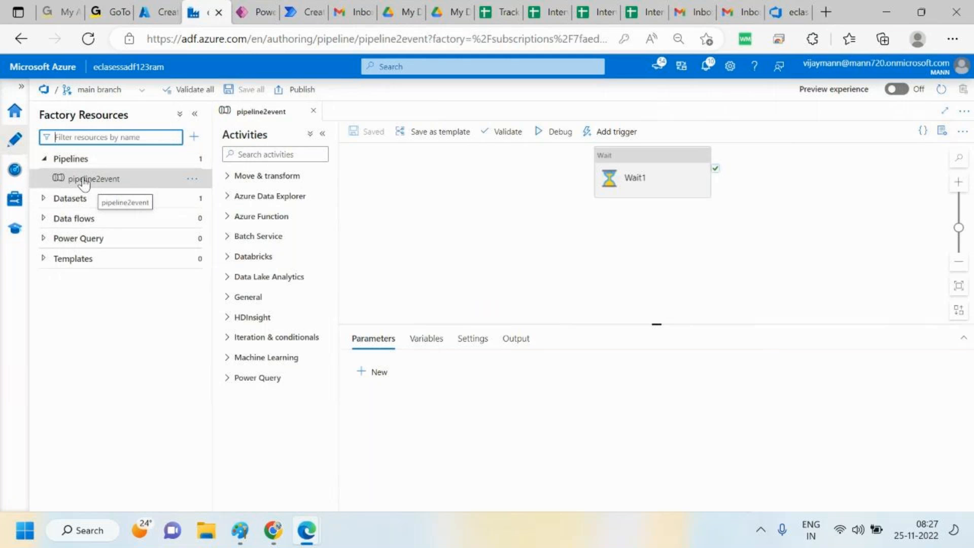
left_click(141, 92)
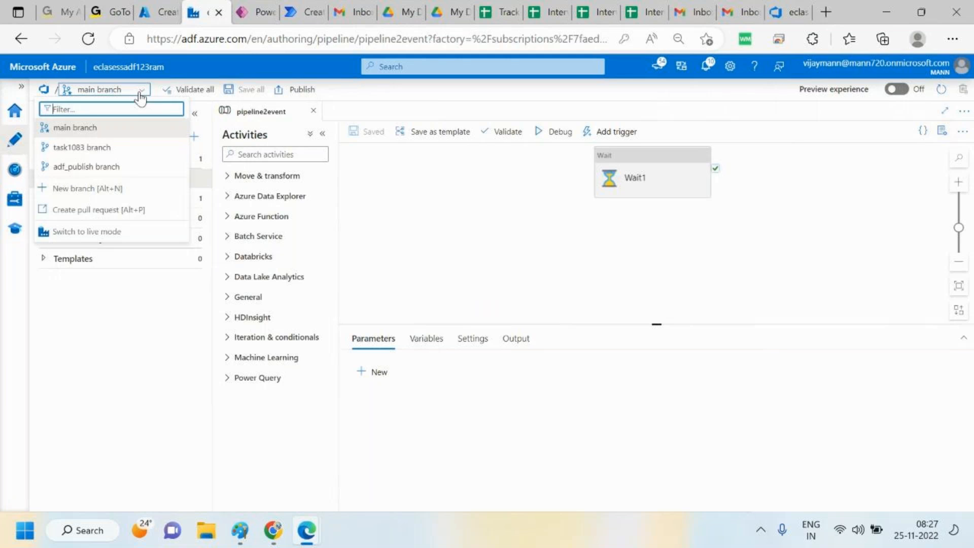
left_click(76, 152)
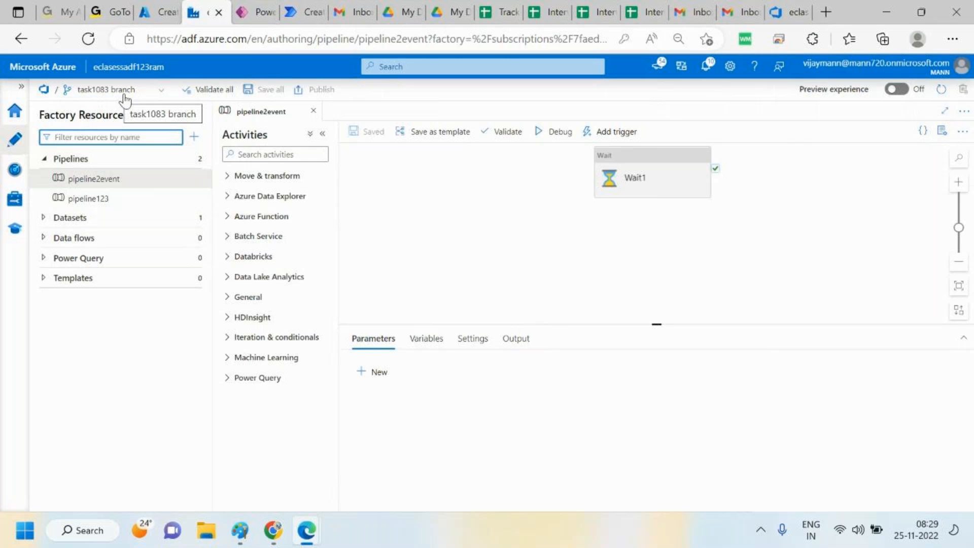
Start a pull request from task1083 into main from the factory and title it "review task1023"
left_click(161, 95)
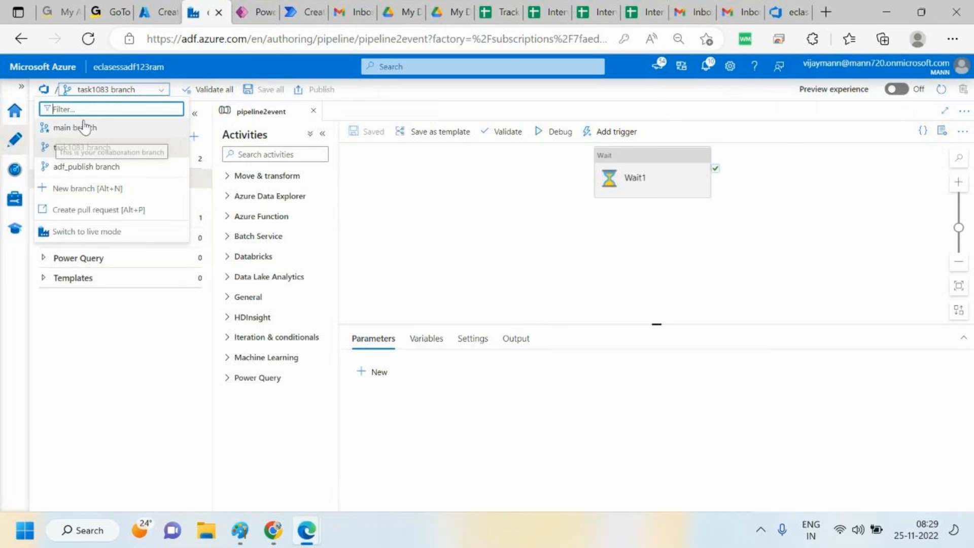
left_click(87, 215)
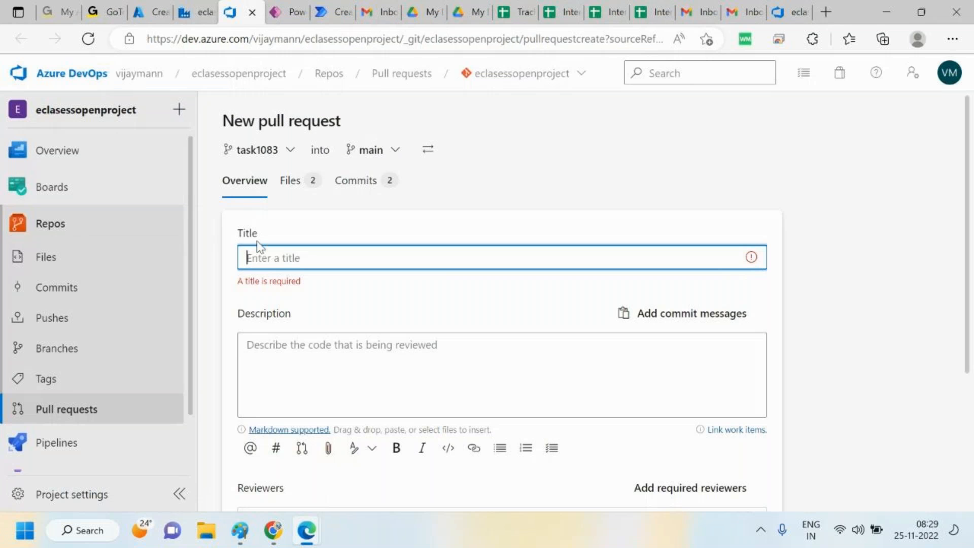
type("re")
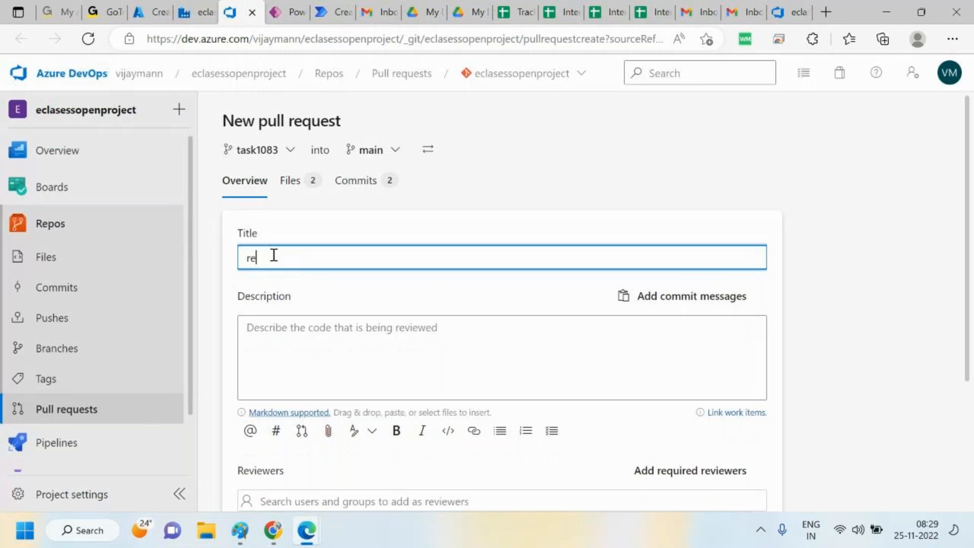
type("view task1023")
left_click(313, 331)
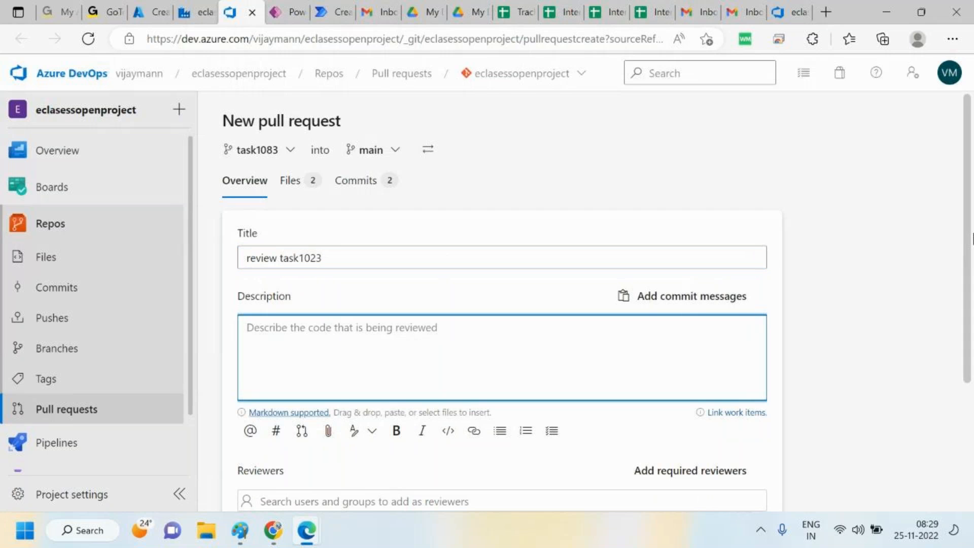
Add yourself as reviewer and create the pull request
left_click_drag(966, 229, 964, 326)
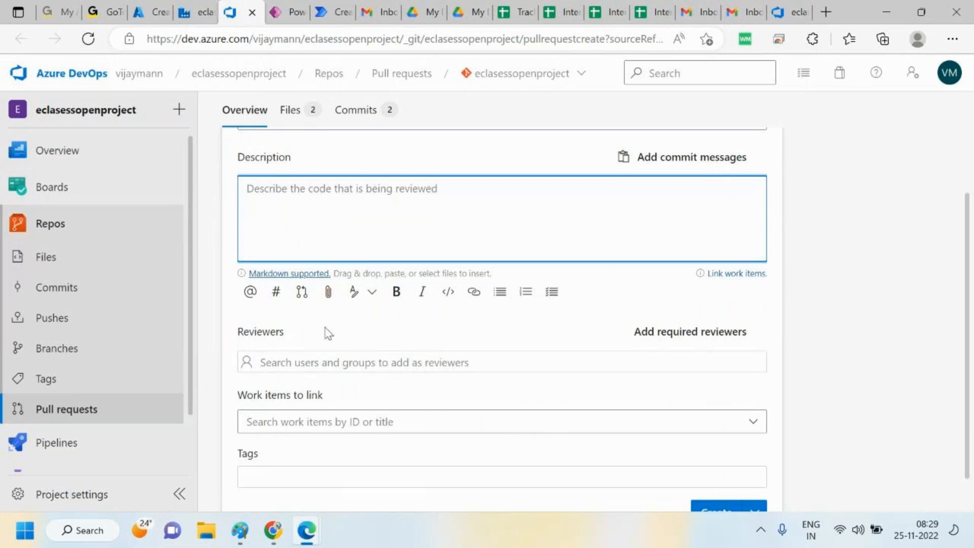
left_click(310, 421)
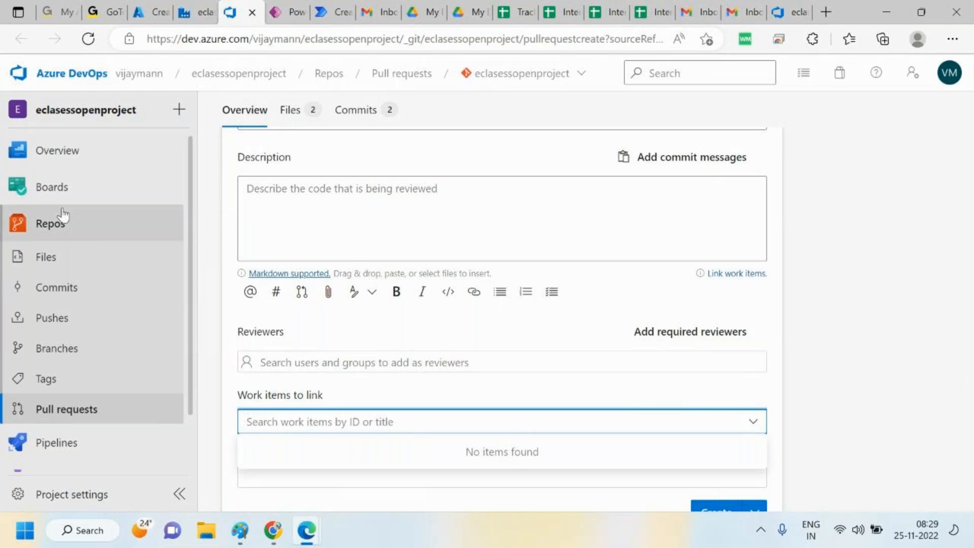
mouse_move(56, 201)
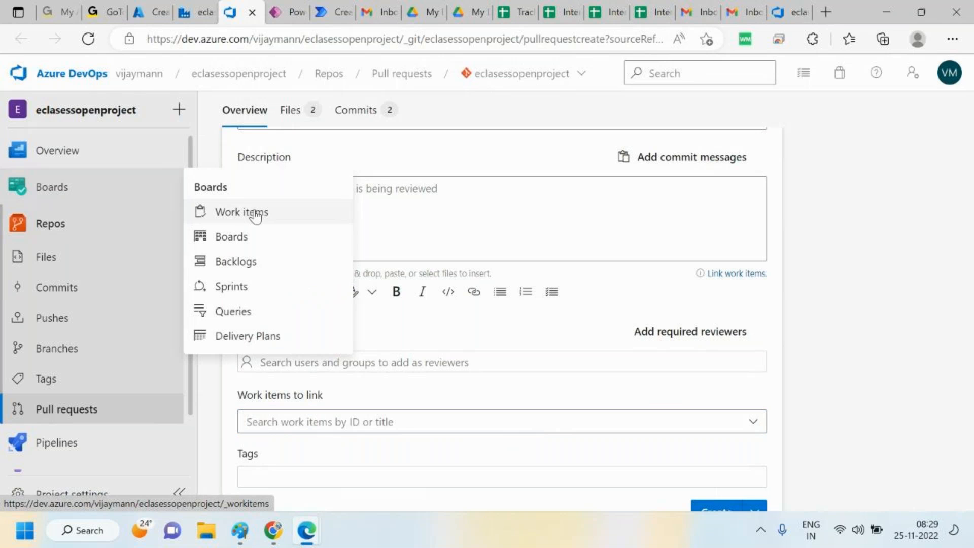
left_click(363, 421)
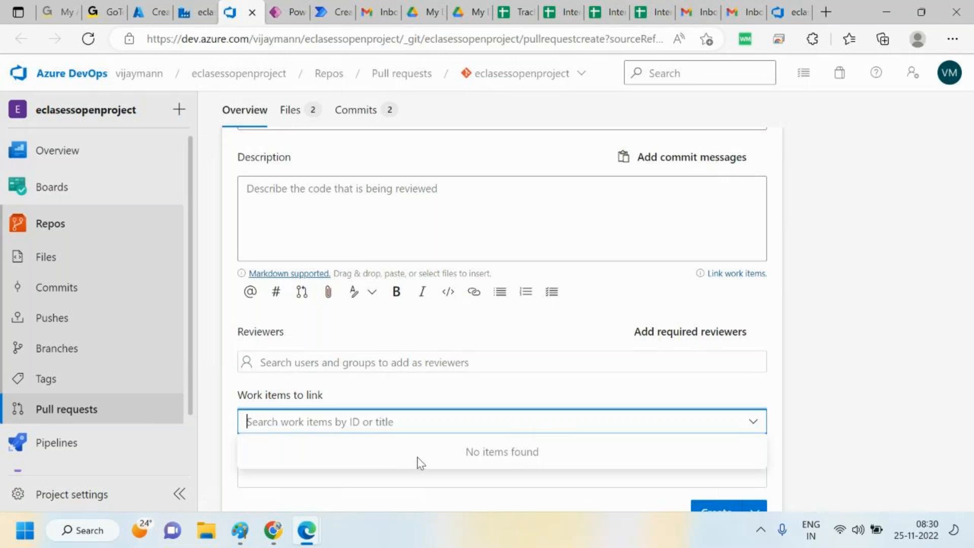
left_click(433, 364)
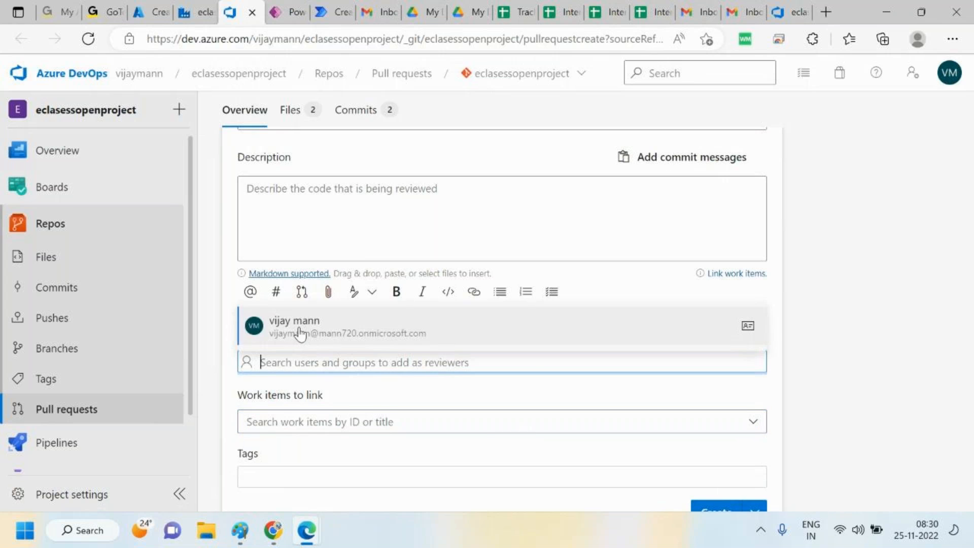
left_click(298, 333)
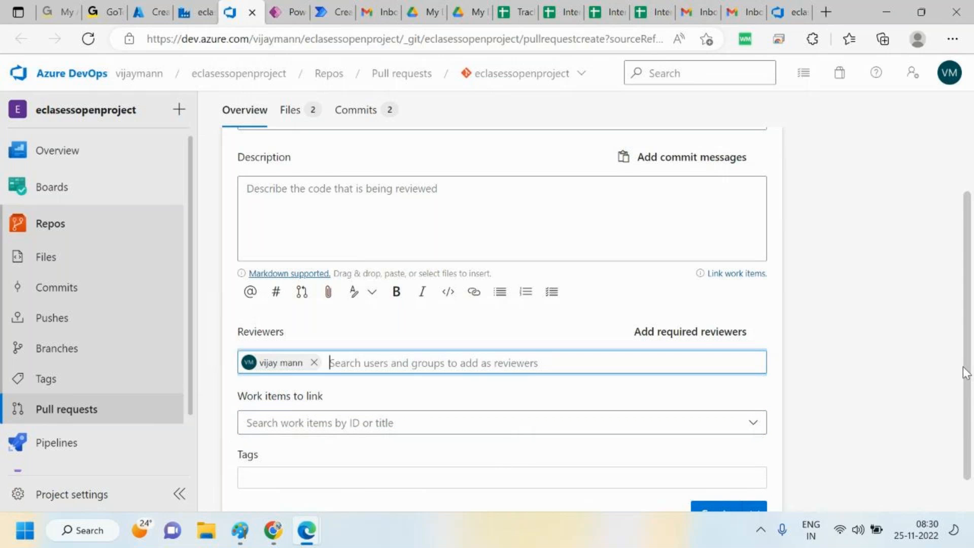
scroll(968, 373, "down", 2)
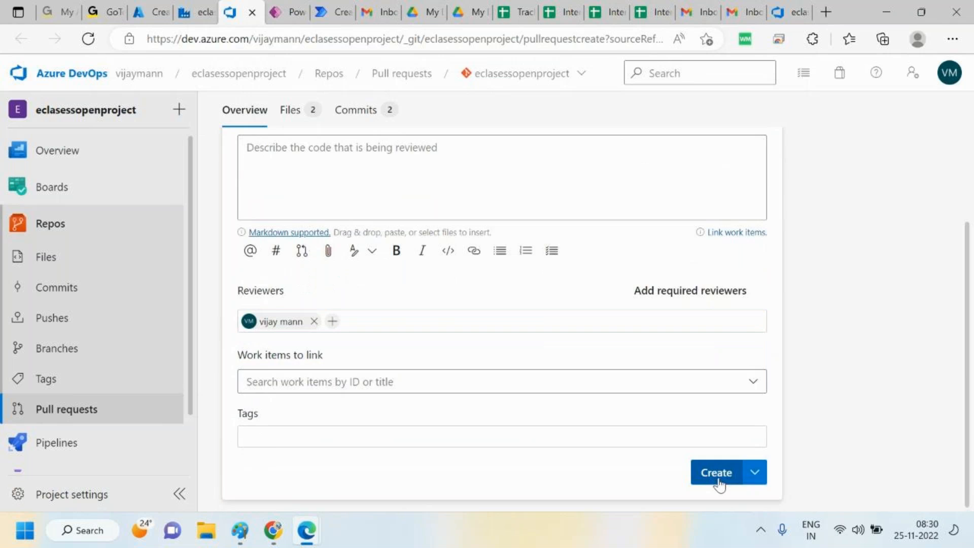
left_click(716, 473)
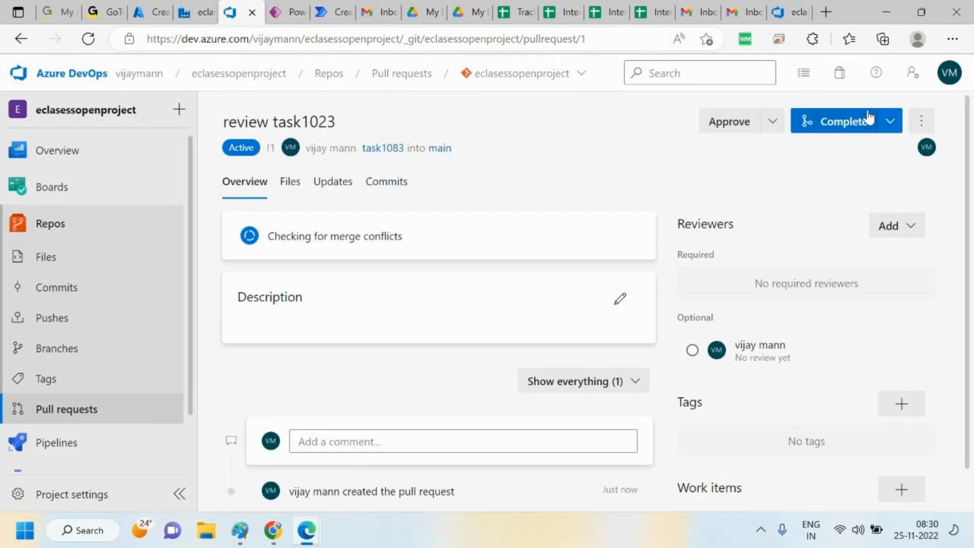
Approve the pull request and post the comment "hey plz change double quotes"
left_click(730, 122)
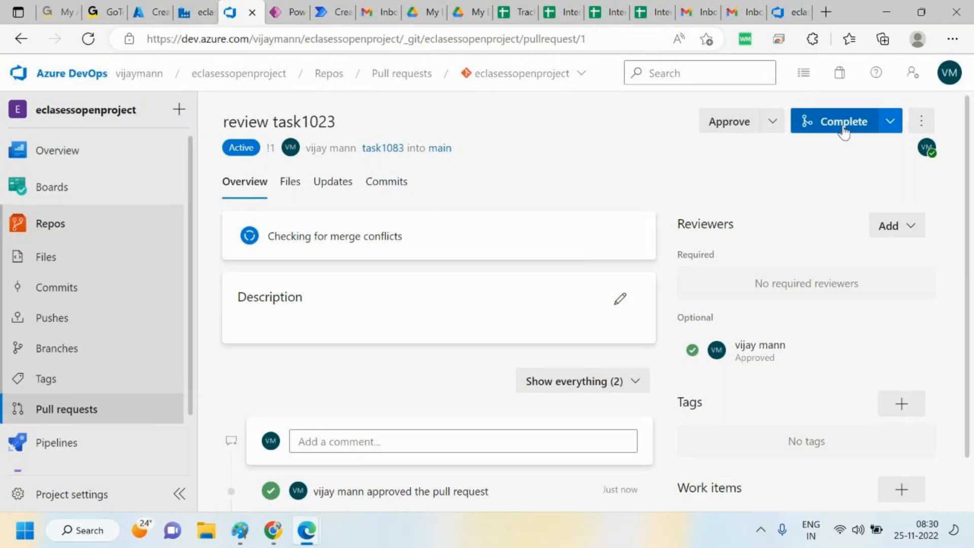
left_click_drag(967, 232, 966, 393)
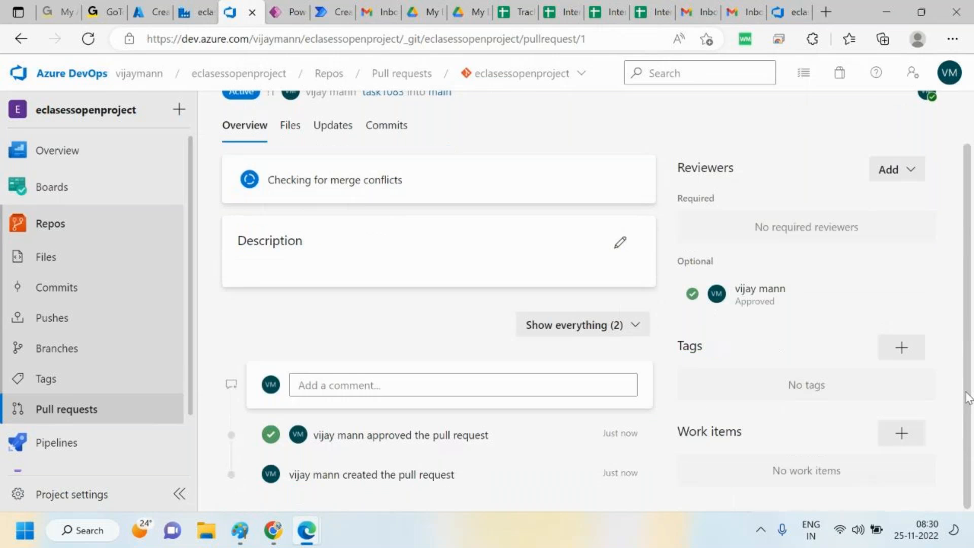
left_click(343, 385)
type("hey plz change ")
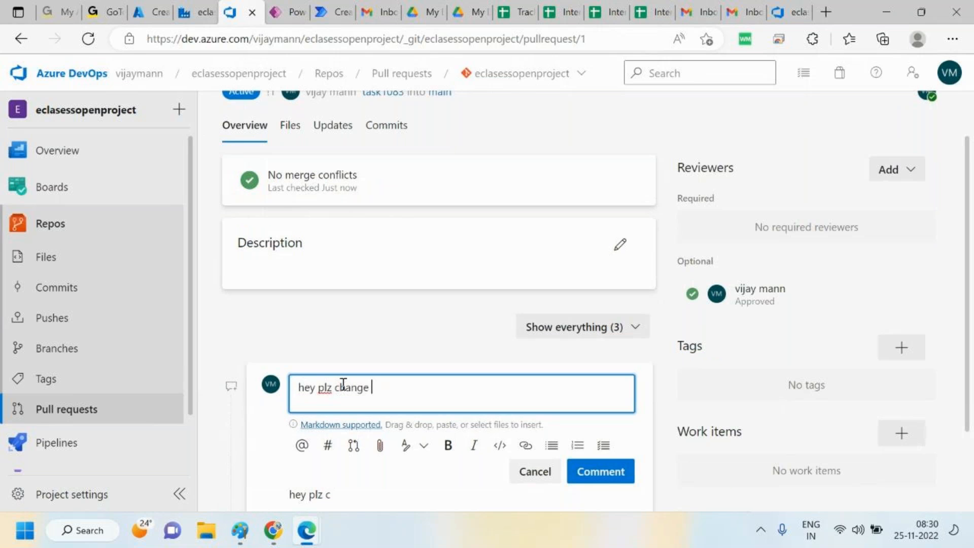
type("doubl")
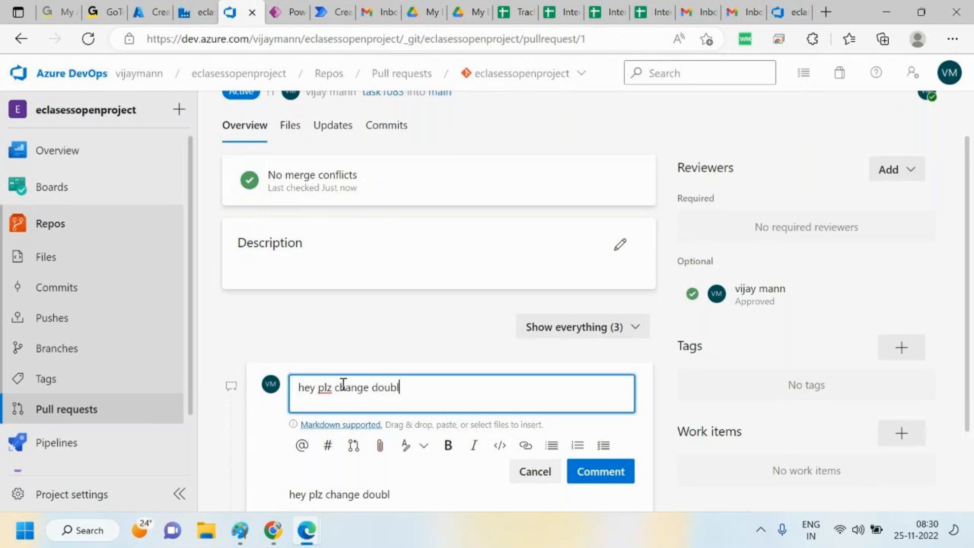
type("e quotes")
left_click(606, 472)
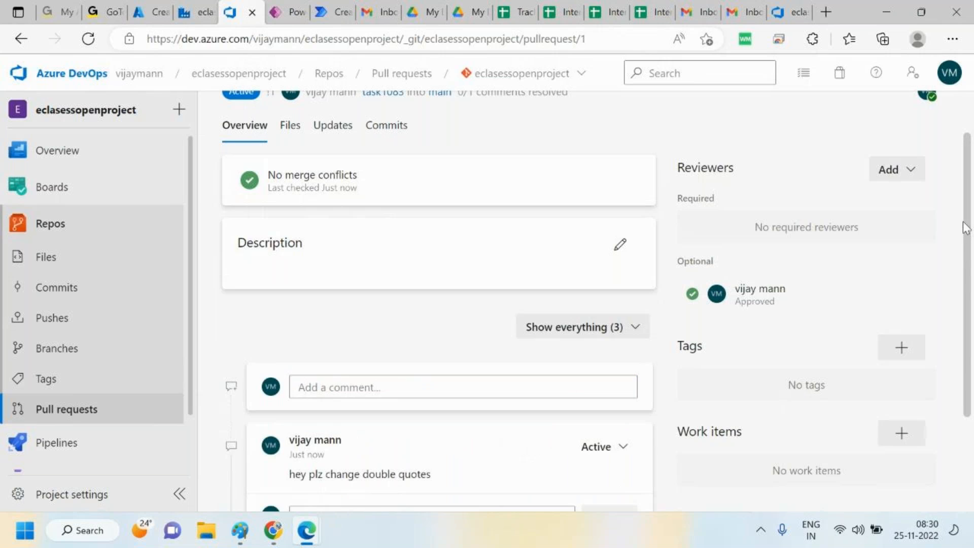
Complete the pull request with a Merge (no fast forward) merge
scroll(969, 226, "down", 3)
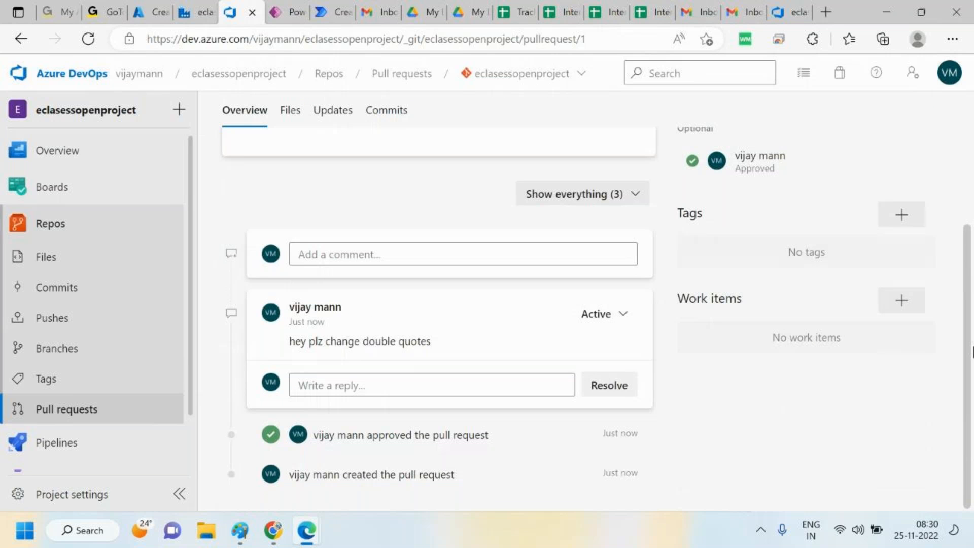
scroll(972, 352, "up", 4)
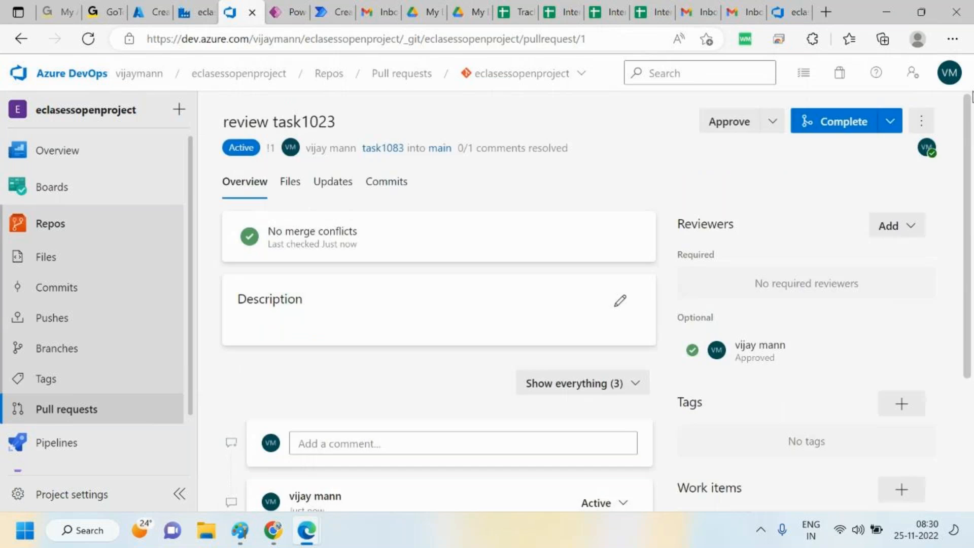
left_click(843, 124)
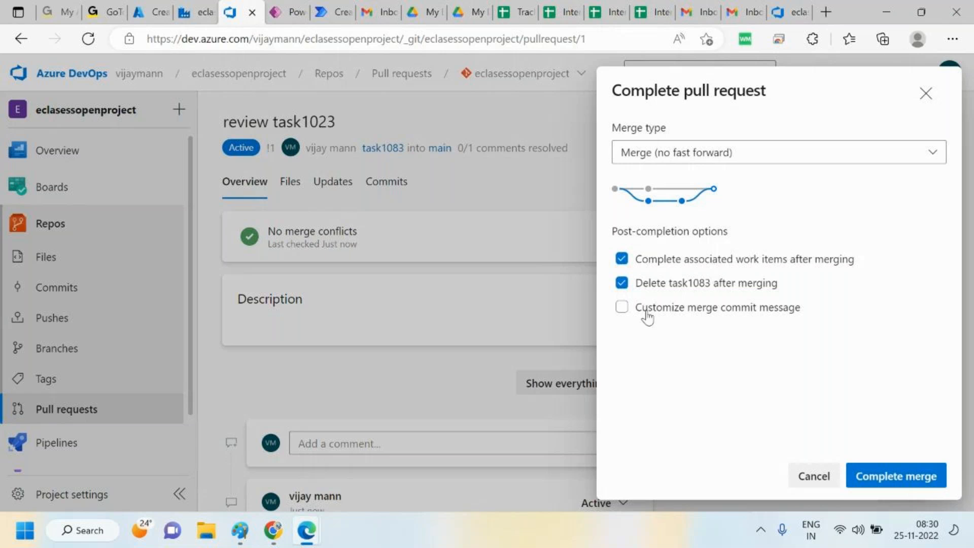
left_click(630, 289)
left_click(632, 284)
left_click(927, 484)
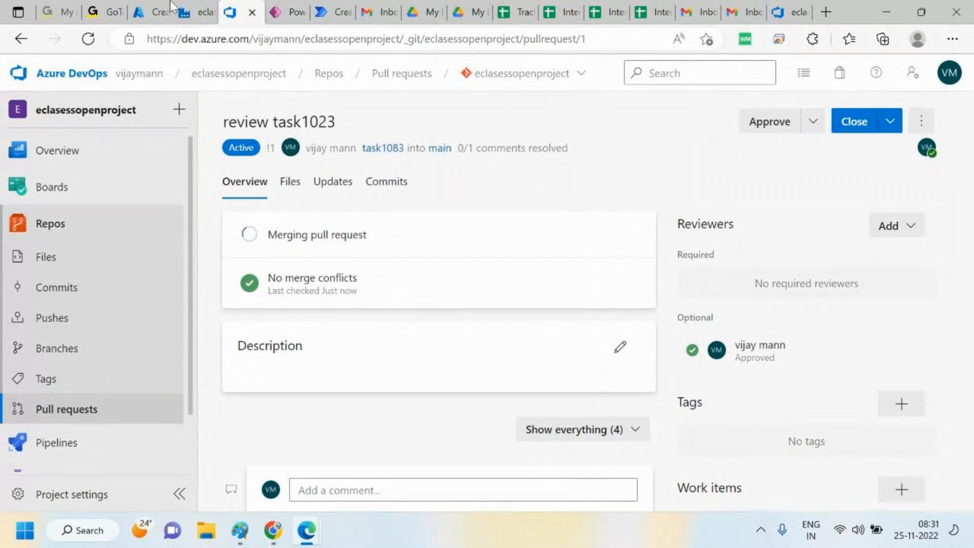
Switch the factory to the main branch and reopen the branch list to review the available branches
left_click(186, 9)
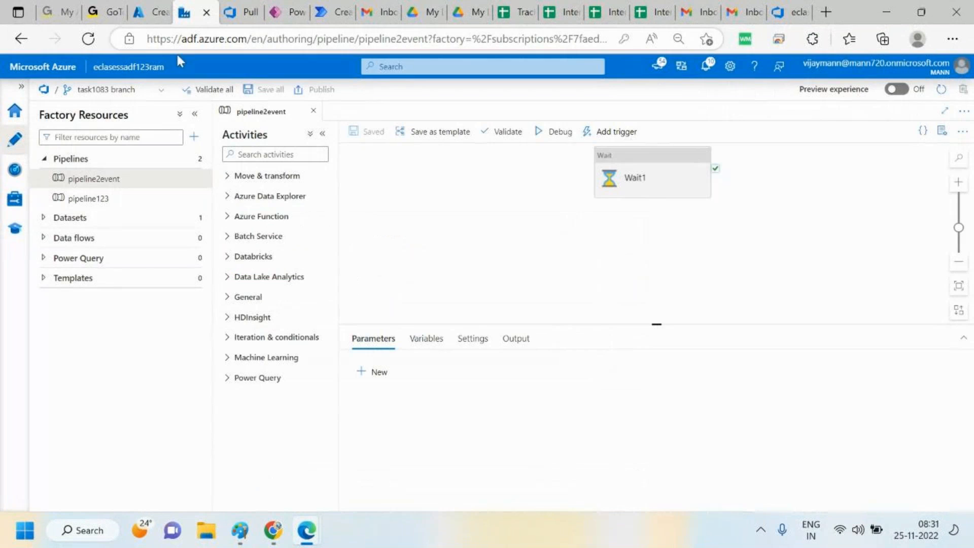
left_click(165, 91)
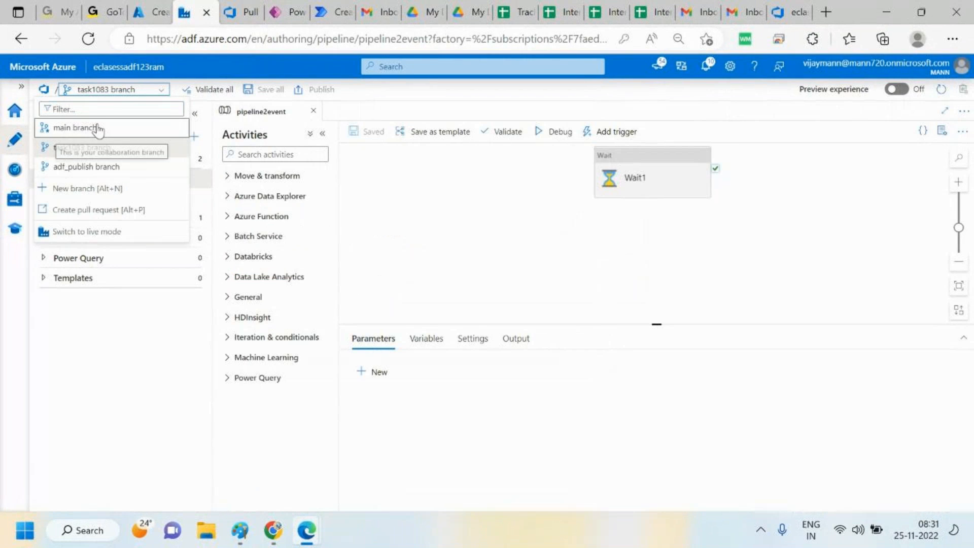
left_click(100, 128)
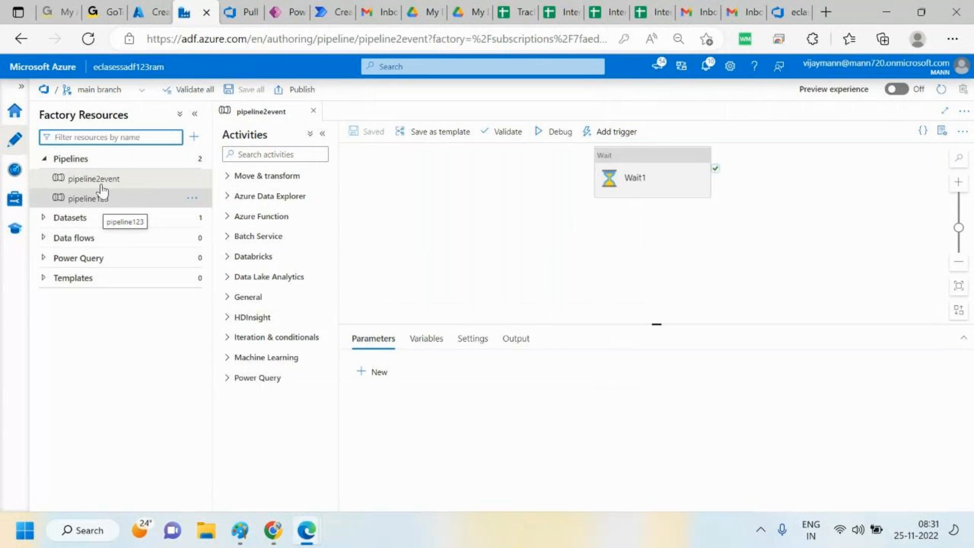
left_click(142, 93)
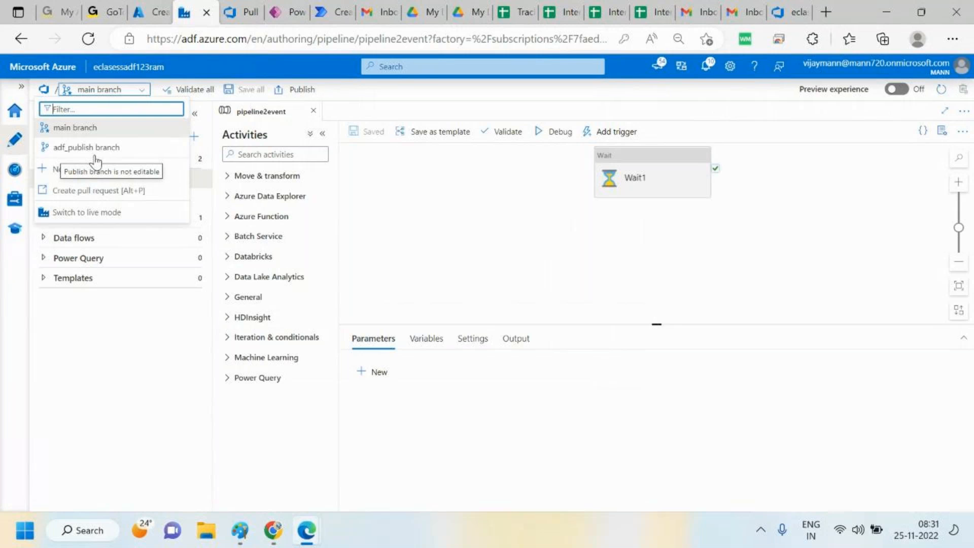
left_click(97, 345)
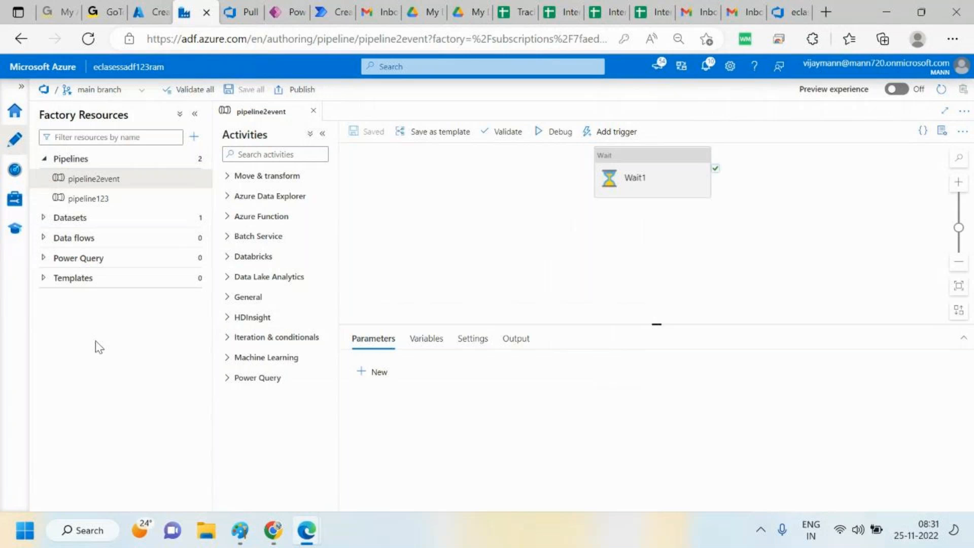
Reload the eclasessopenproject repository files on main and expand the pipeline folder to check its files
left_click(249, 2)
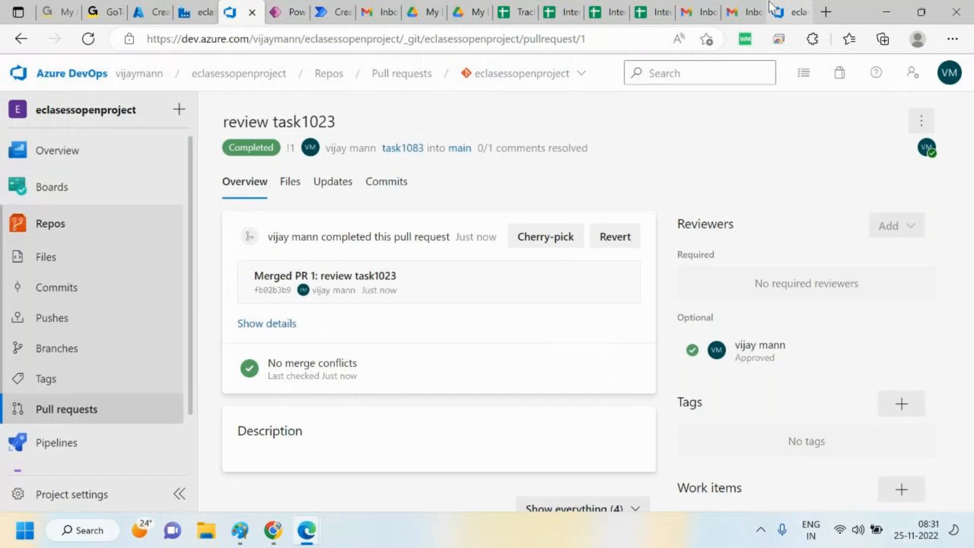
left_click(771, 6)
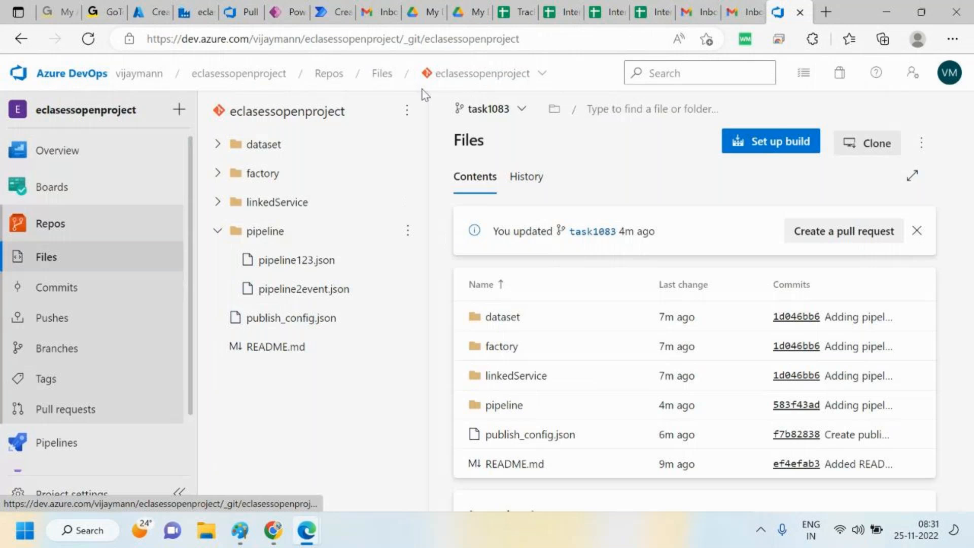
left_click(480, 75)
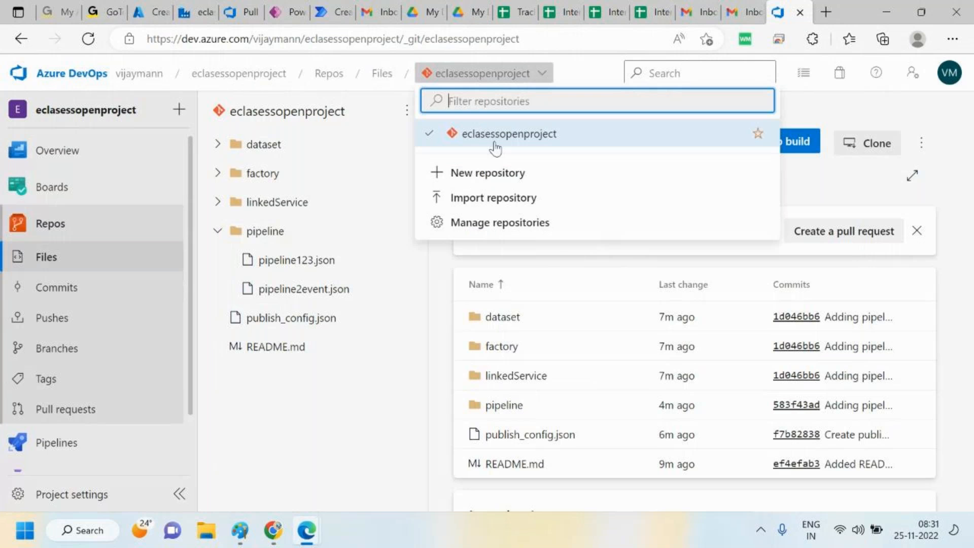
left_click(506, 136)
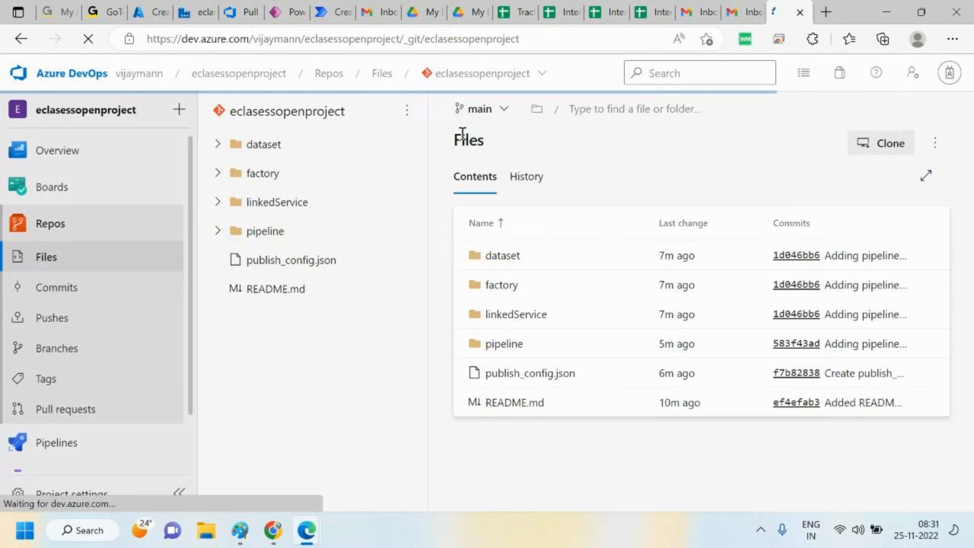
left_click(500, 109)
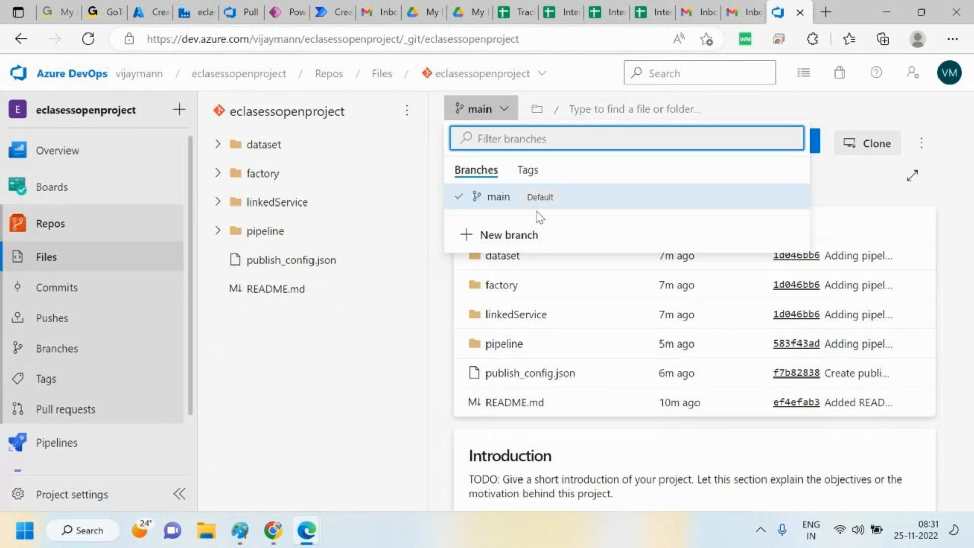
left_click(219, 238)
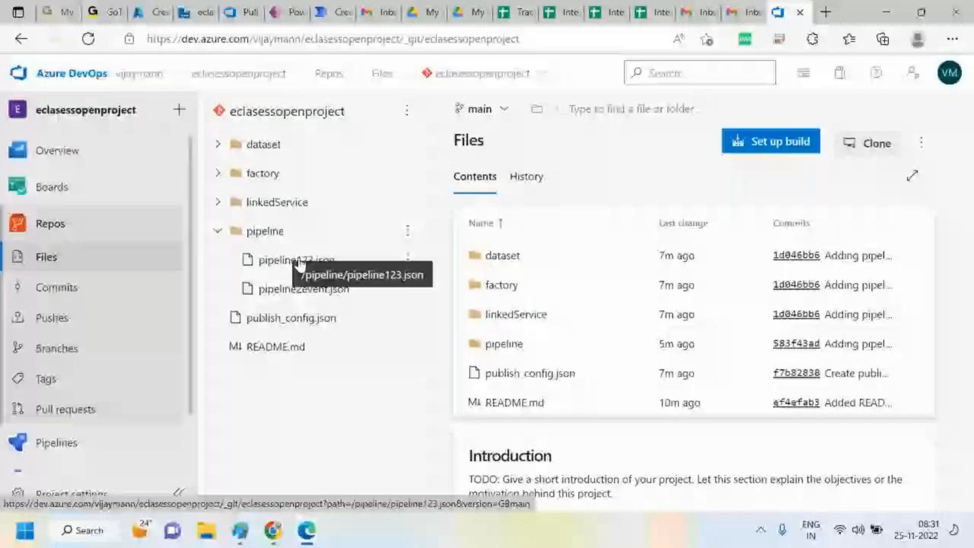
Review the main branch's commit history and its list of pushes
left_click(530, 178)
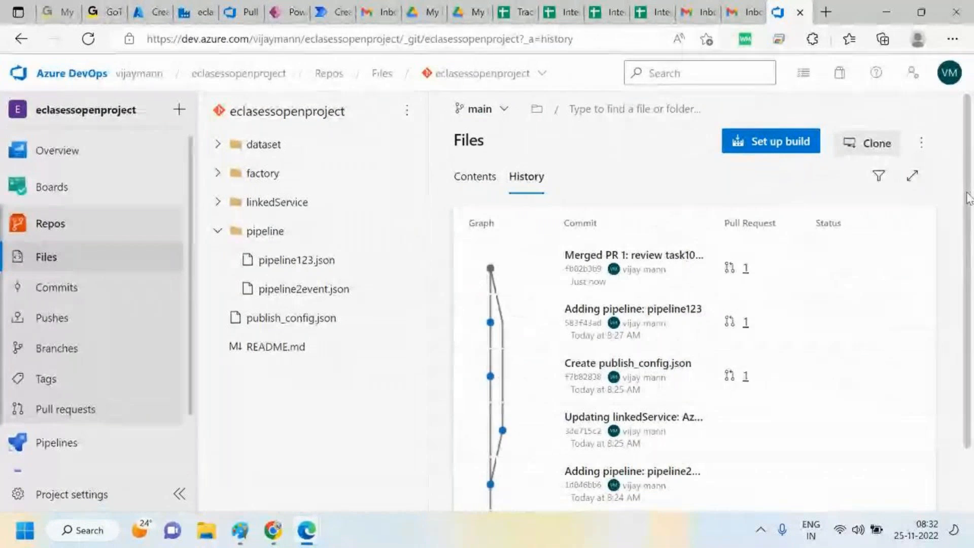
scroll(972, 245, "down", 1)
scroll(972, 245, "down", 1)
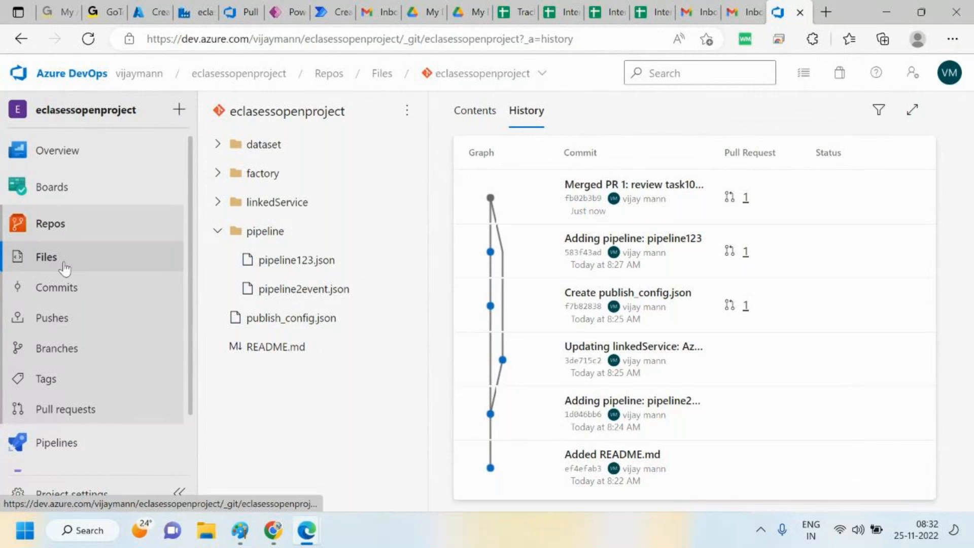
left_click(42, 324)
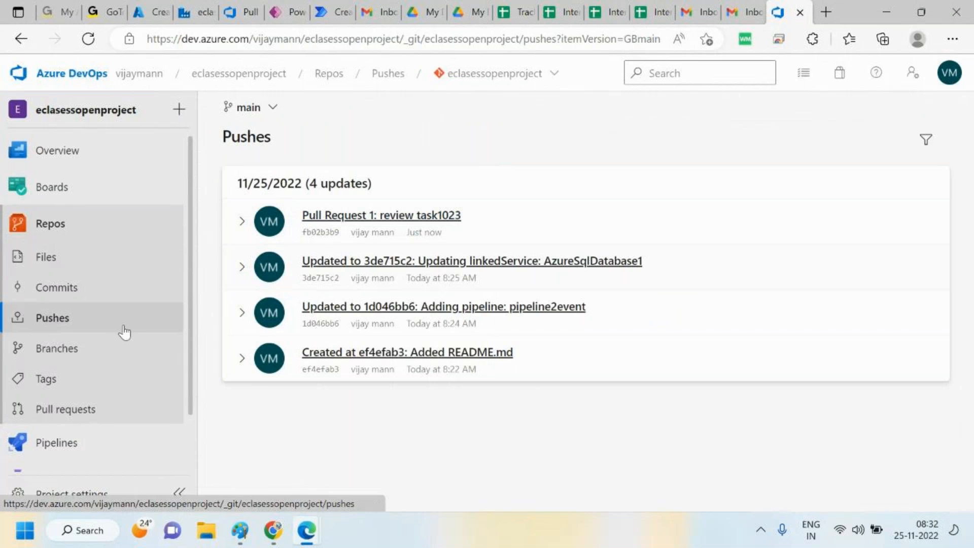
Browse the repository's branches, pull requests and files pages, then open the Test Plans hub
left_click(75, 355)
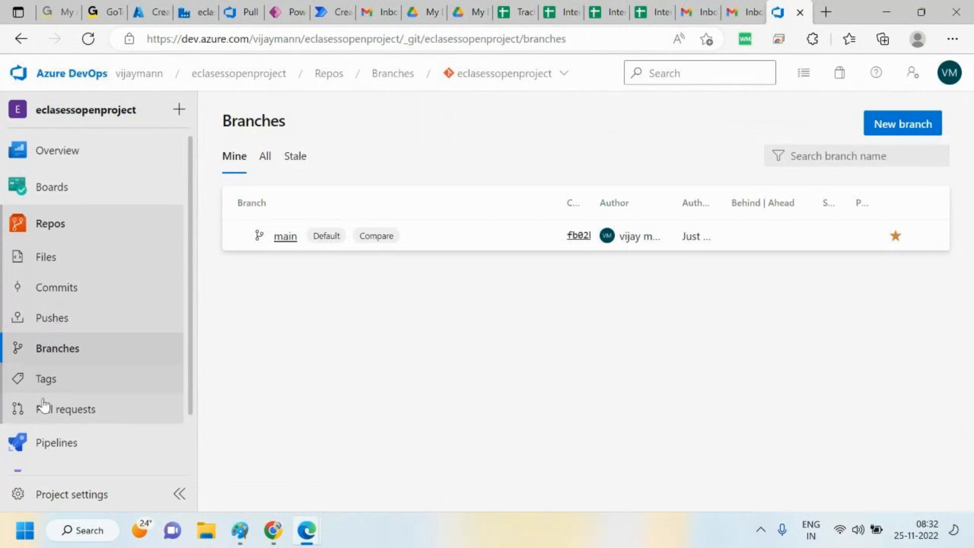
left_click(83, 411)
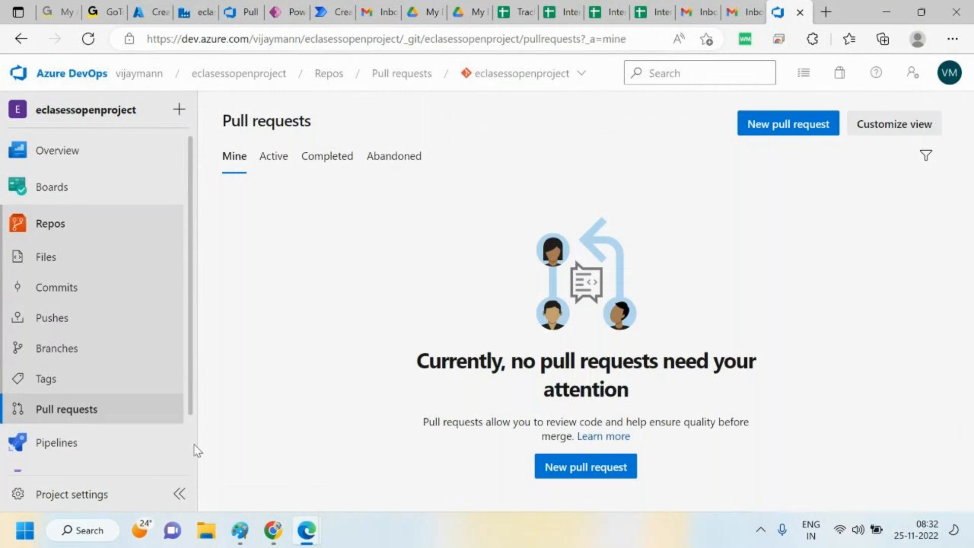
left_click(60, 258)
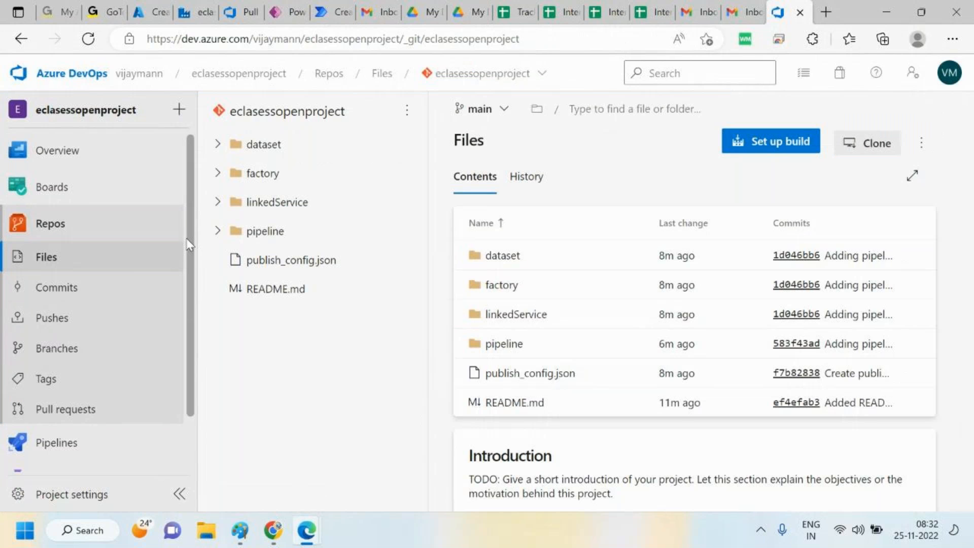
scroll(193, 289, "down", 1)
scroll(196, 314, "down", 1)
scroll(195, 270, "up", 2)
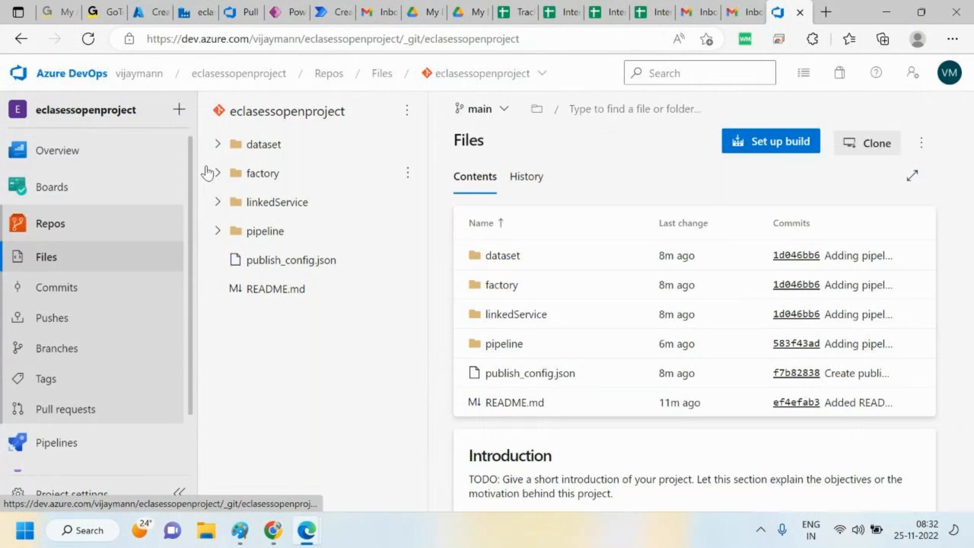
scroll(192, 391, "down", 1)
left_click(85, 420)
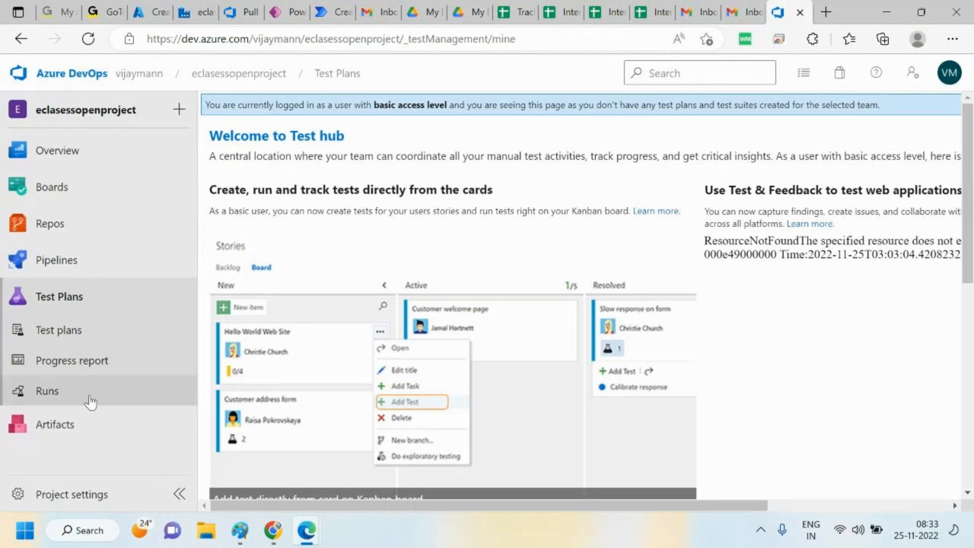
Explore the Test Plans hub and scroll through its overview content
left_click(64, 346)
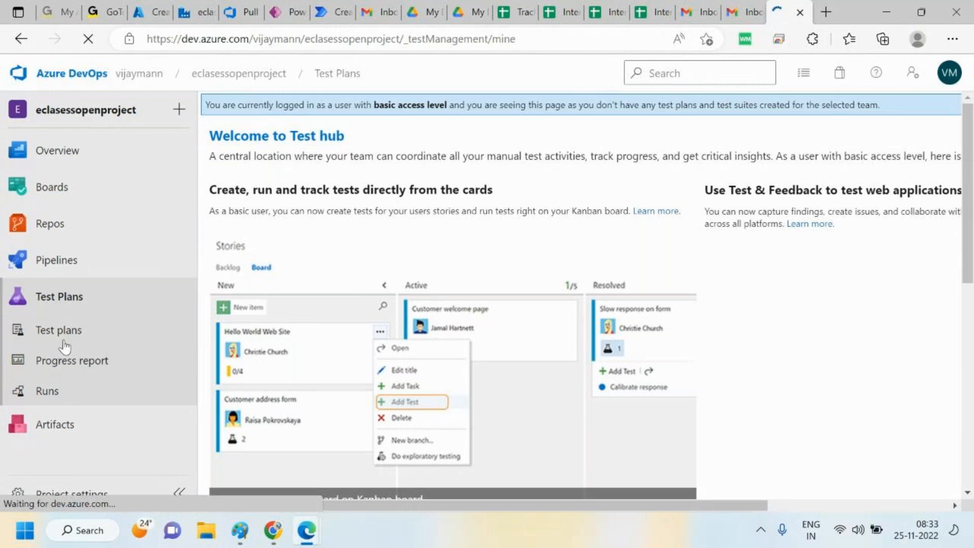
left_click_drag(972, 154, 973, 400)
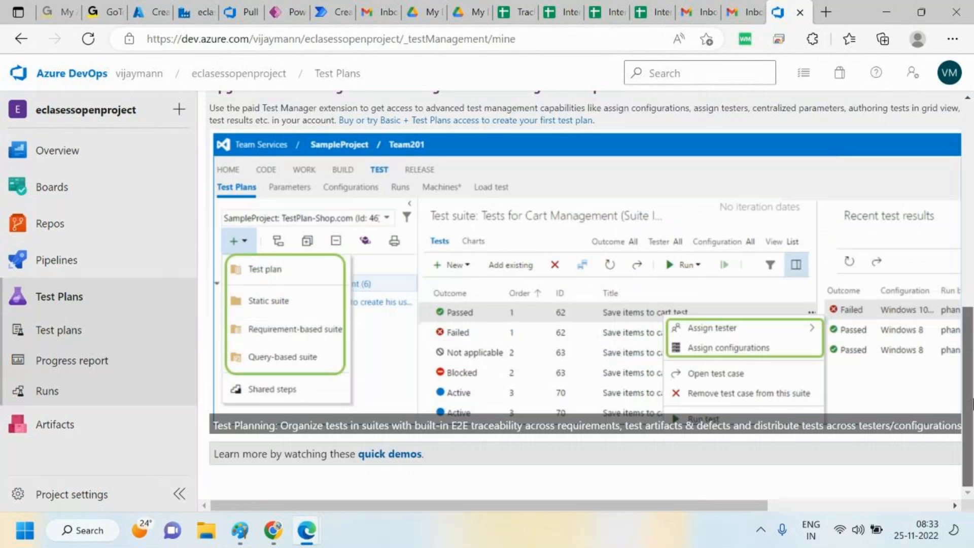
left_click_drag(973, 404, 970, 154)
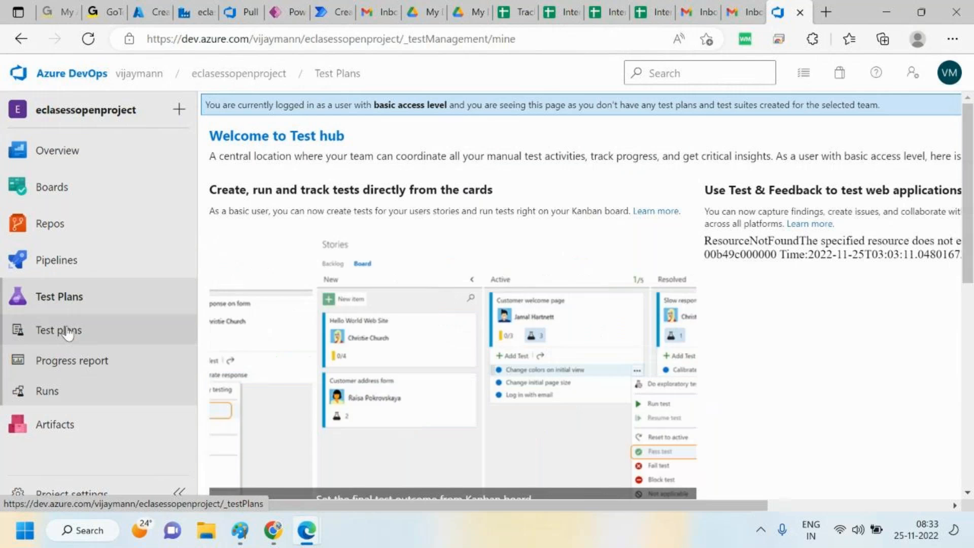
left_click(68, 332)
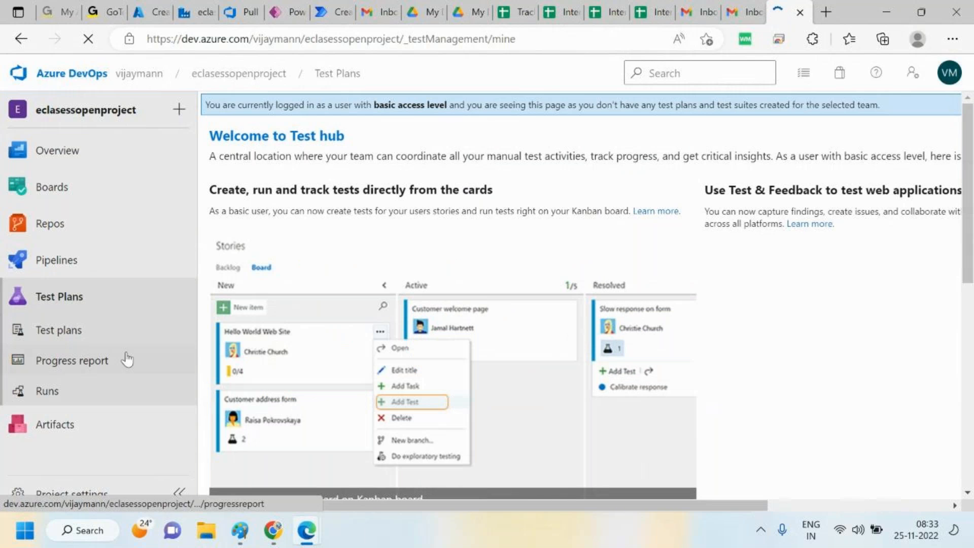
left_click(79, 330)
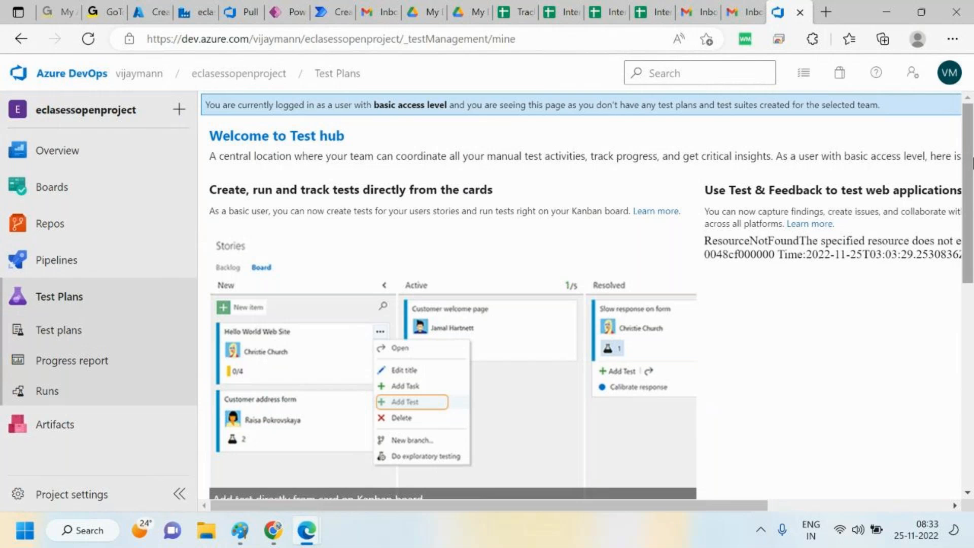
left_click_drag(274, 105, 936, 124)
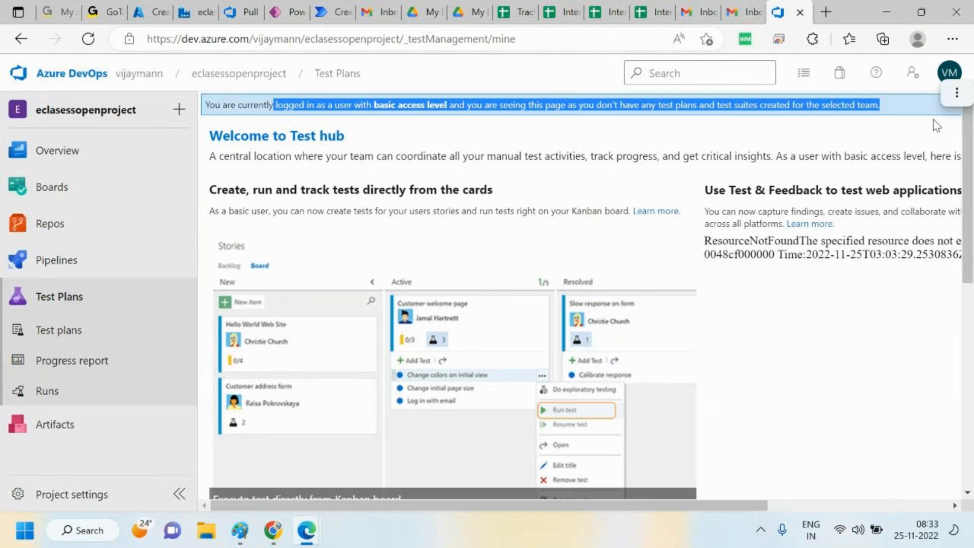
scroll(971, 203, "down", 5)
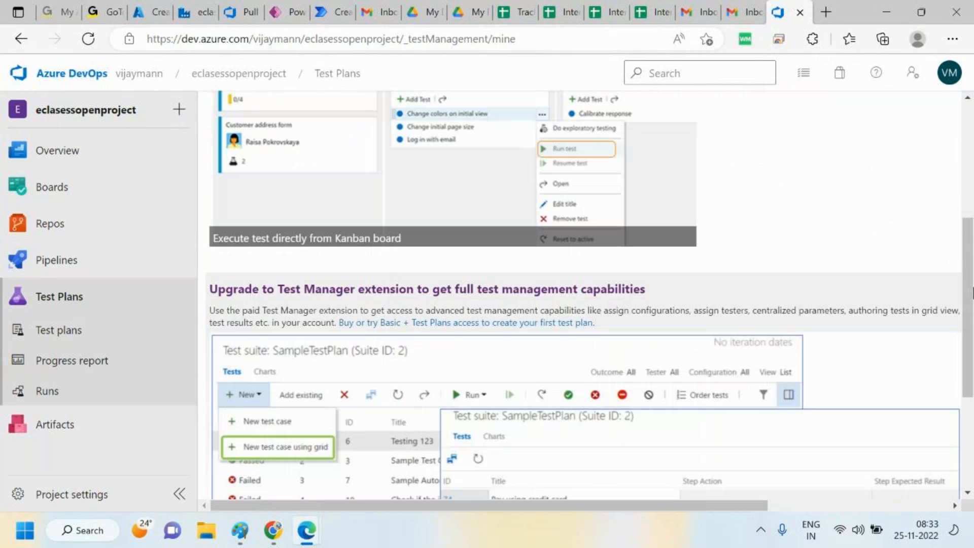
left_click_drag(972, 294, 972, 178)
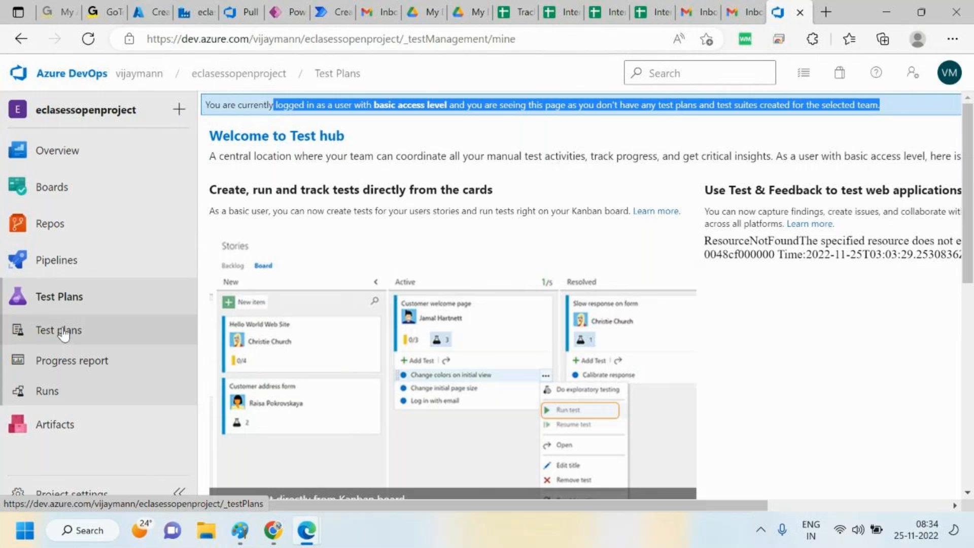
Browse the project's Boards work items, Sprints, Repos files and Overview summary pages
mouse_move(35, 153)
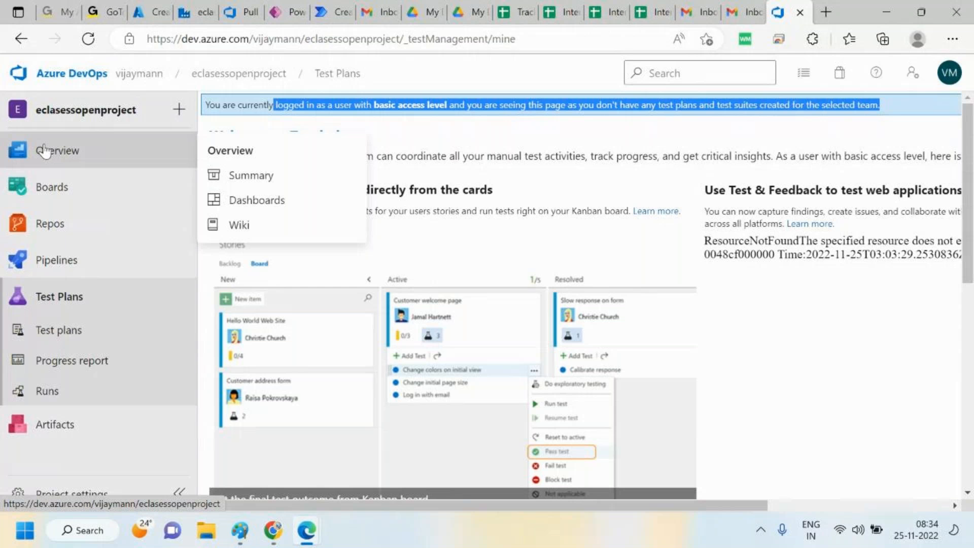
left_click(45, 152)
left_click(63, 280)
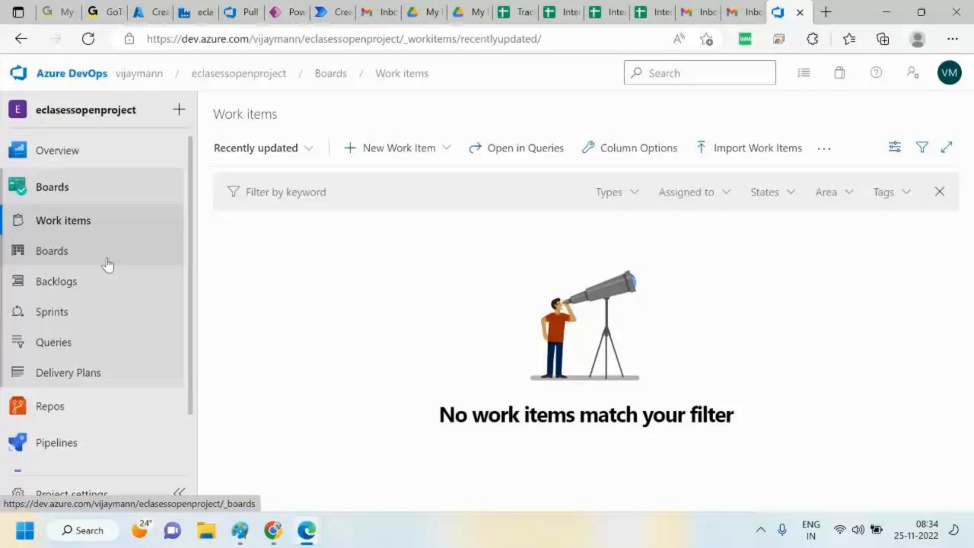
left_click(42, 315)
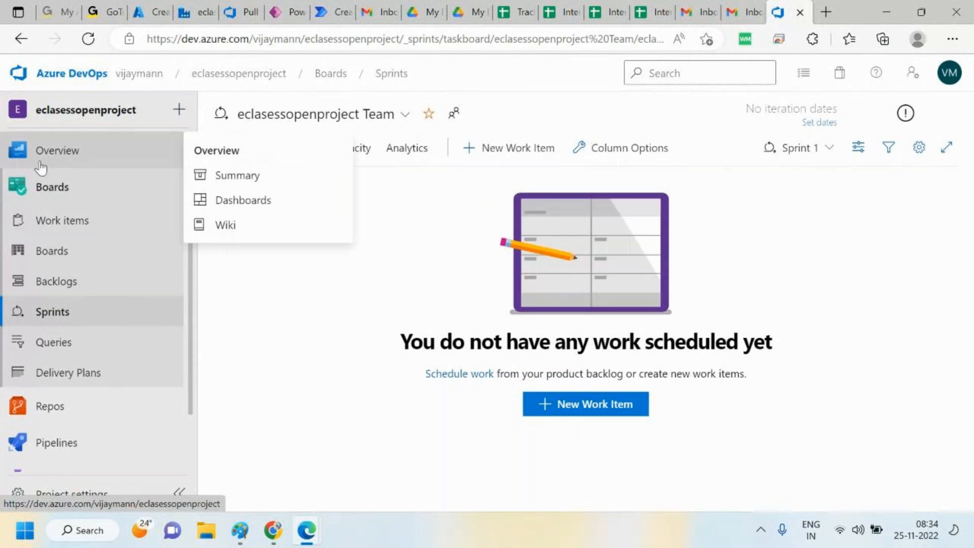
left_click(51, 199)
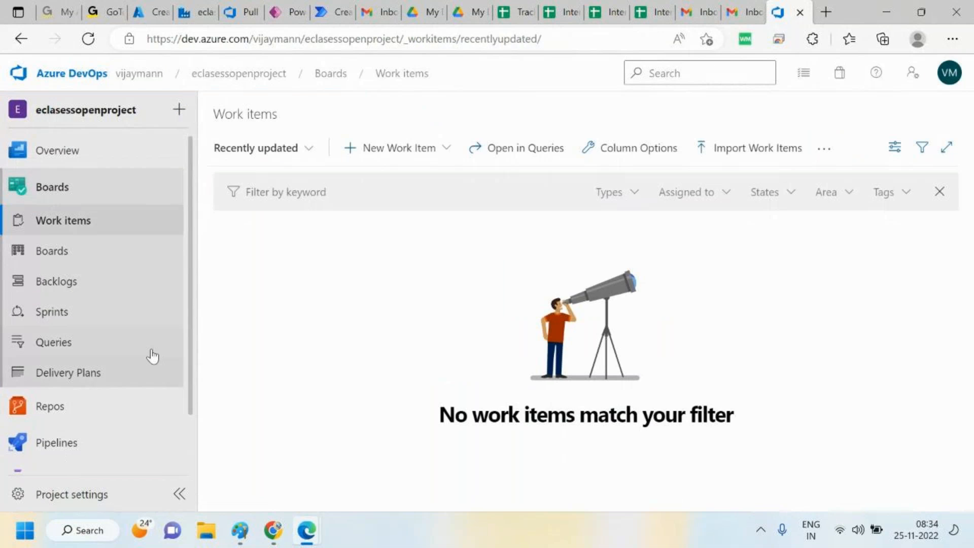
scroll(187, 346, "down", 2)
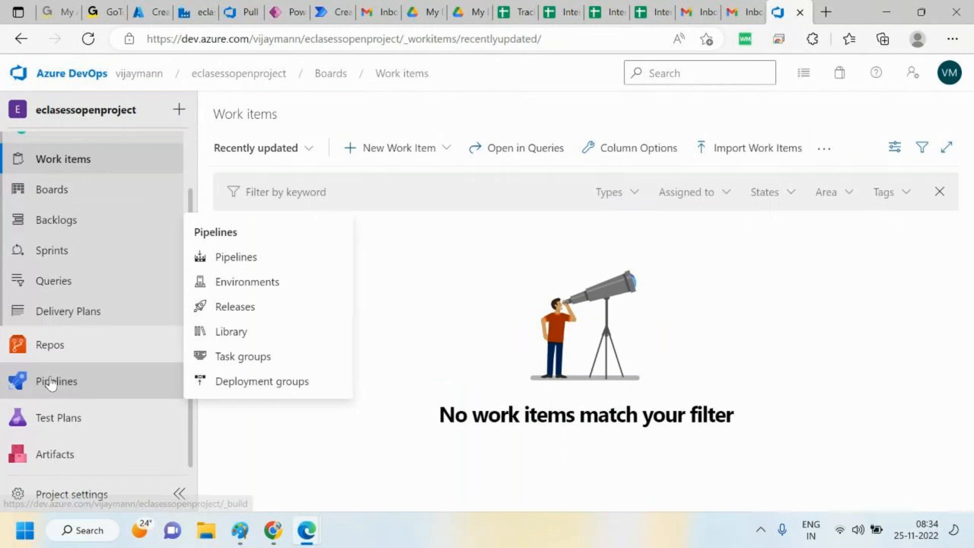
left_click(50, 351)
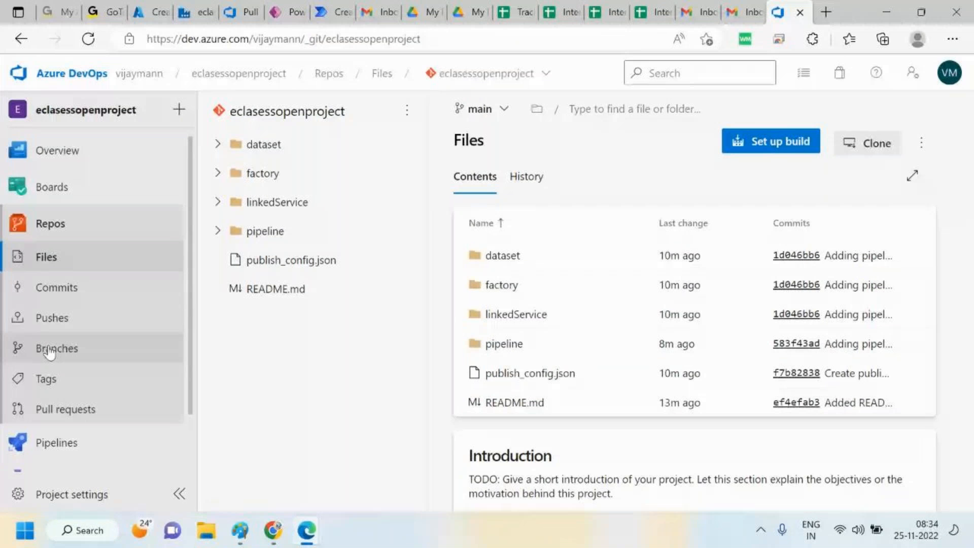
left_click(89, 222)
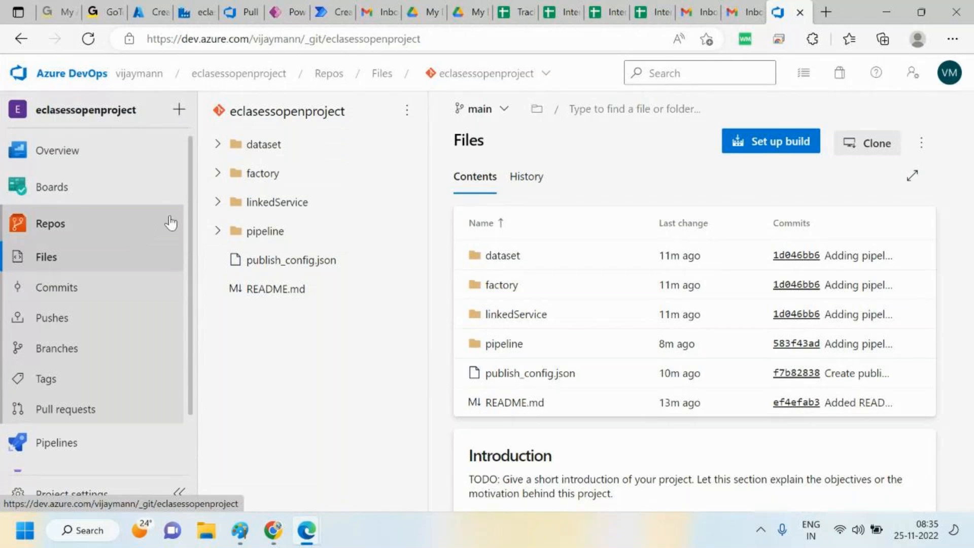
left_click(38, 187)
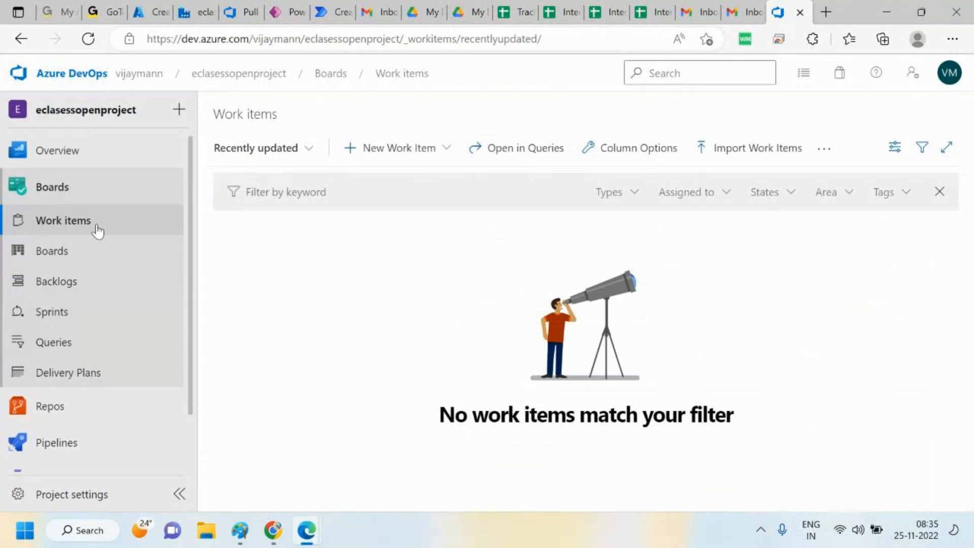
left_click(42, 187)
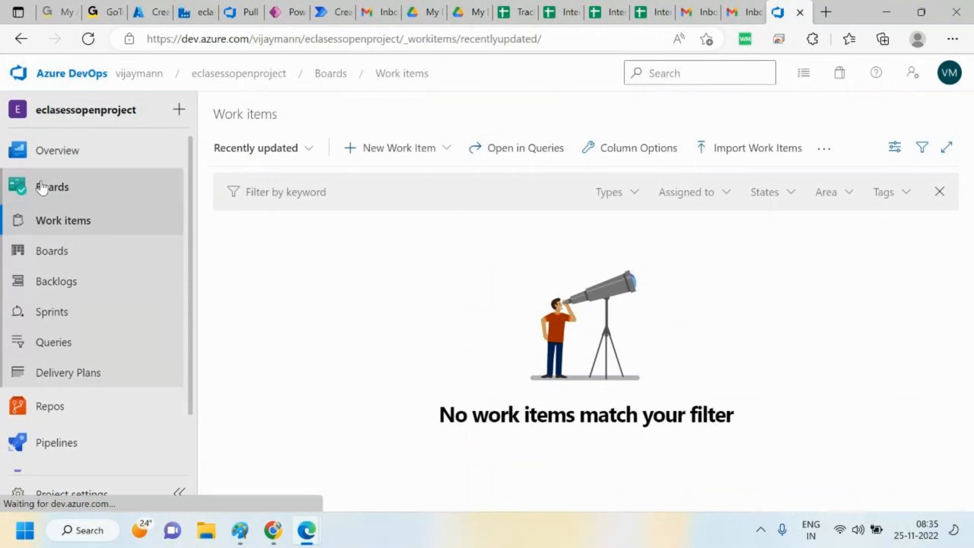
left_click(51, 151)
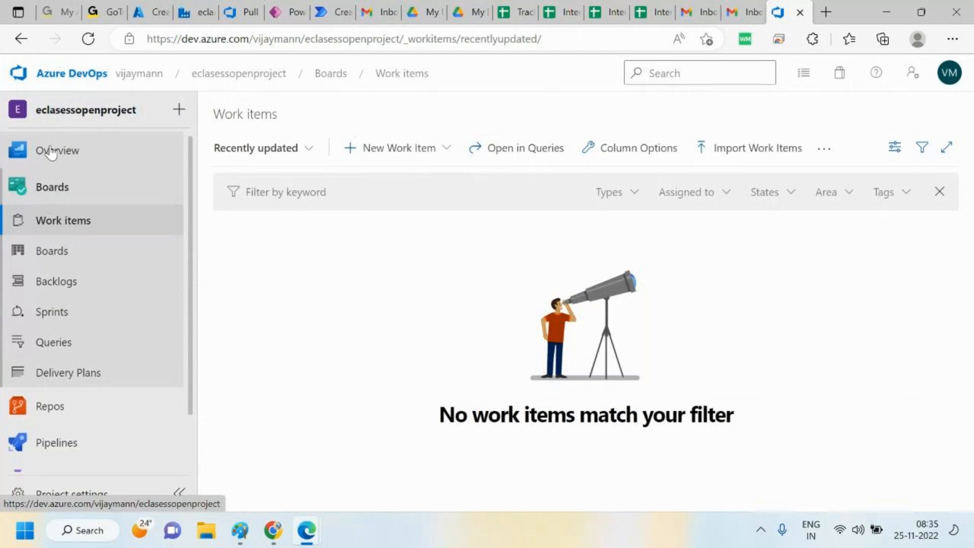
mouse_move(179, 400)
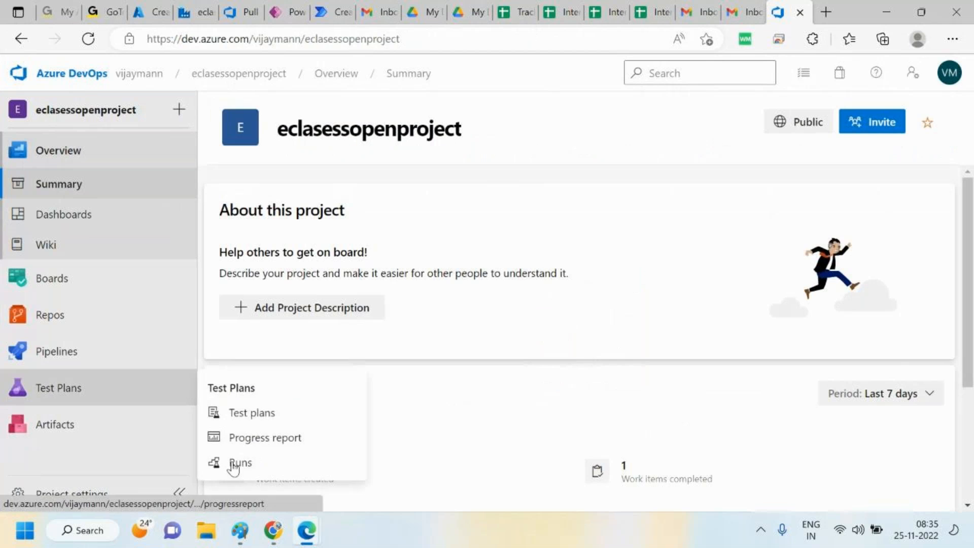
Switch to Paint and add the text label Test above the middle box of the cloud diagram
mouse_move(306, 531)
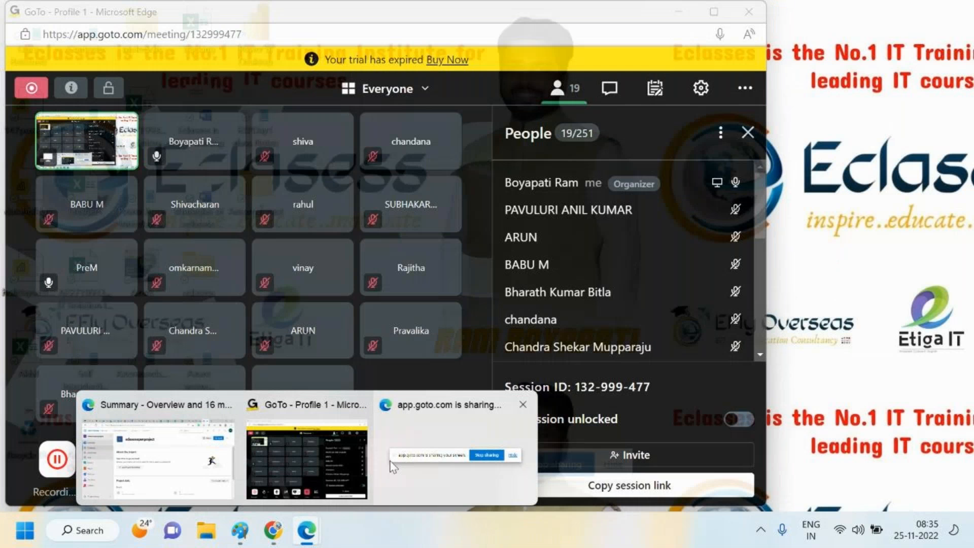
left_click(613, 462)
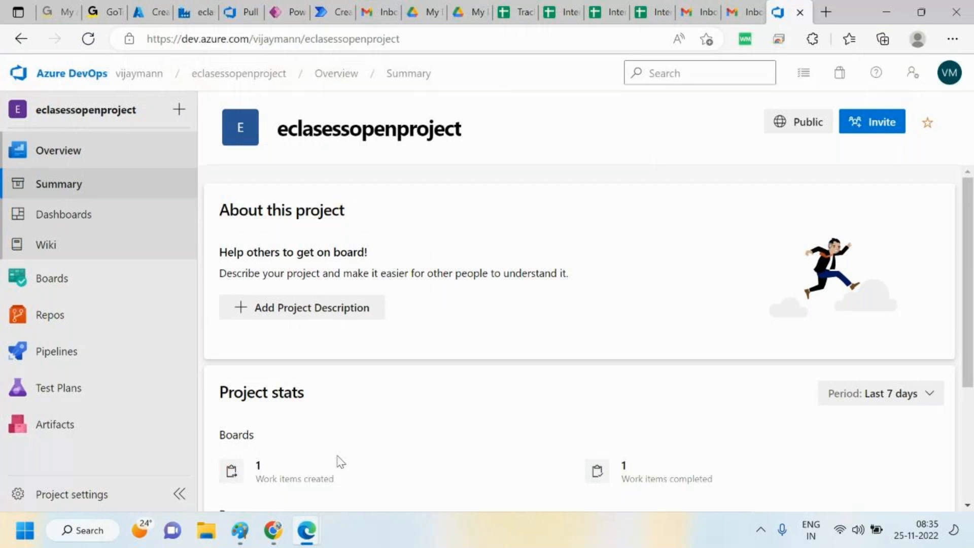
mouse_move(241, 535)
left_click(776, 466)
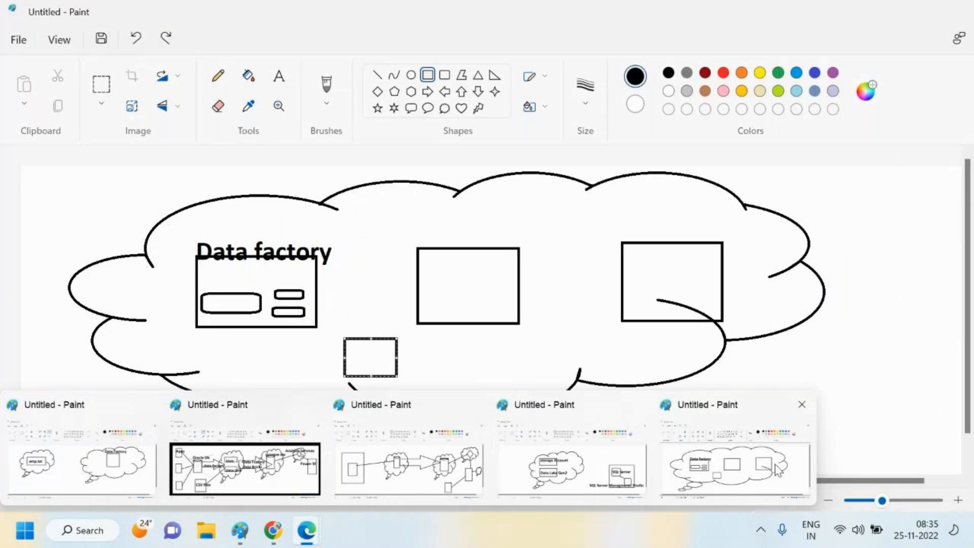
left_click(283, 75)
left_click_drag(424, 228, 514, 261)
type("Test")
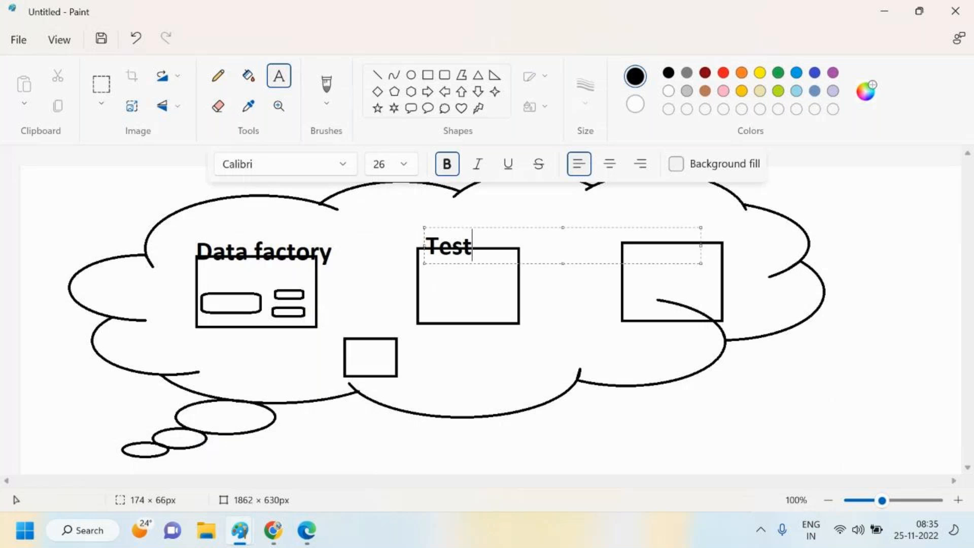
left_click_drag(563, 227, 563, 214)
Add the text label Production above the right box of the diagram
left_click(860, 288)
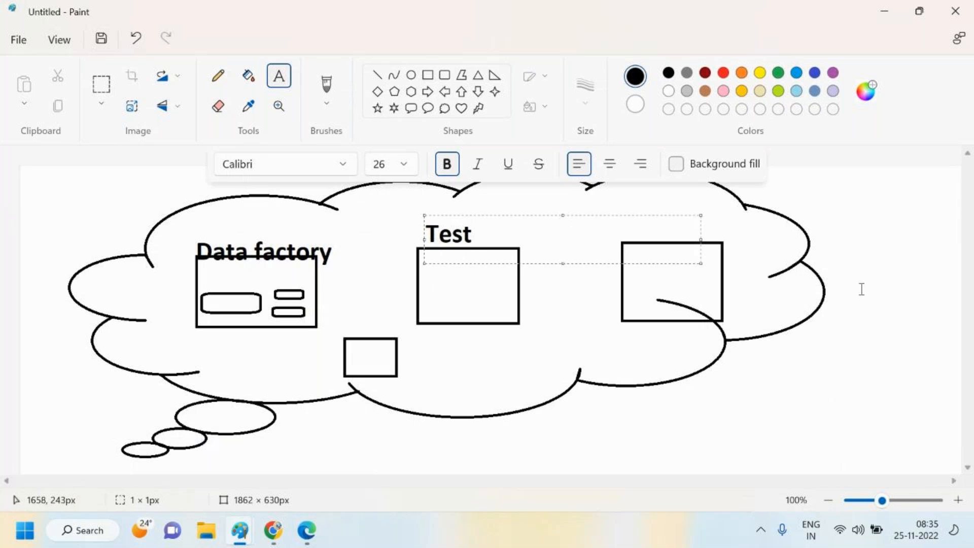
left_click_drag(631, 210, 683, 230)
type("Production")
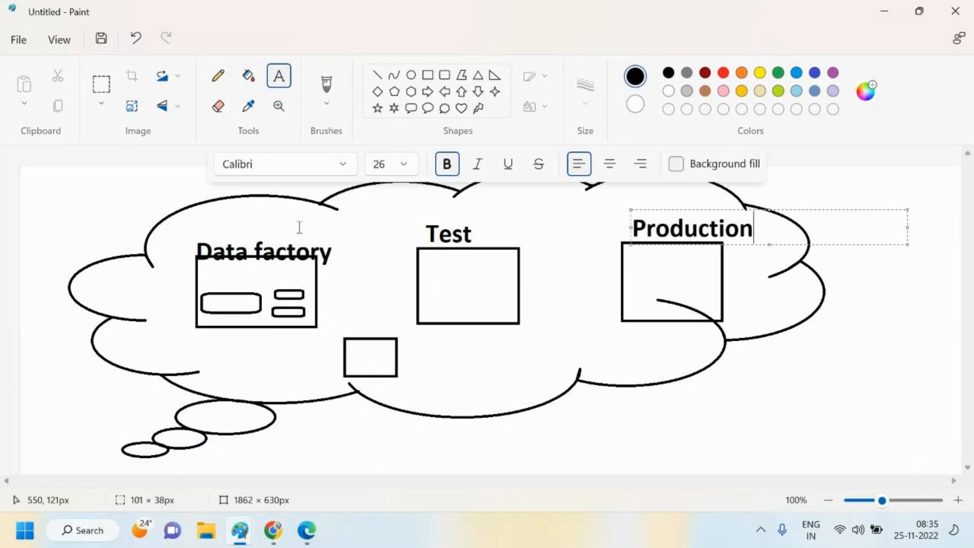
Add the label Dev above the Data factory heading and reposition it
left_click_drag(197, 219, 323, 229)
type("DEv")
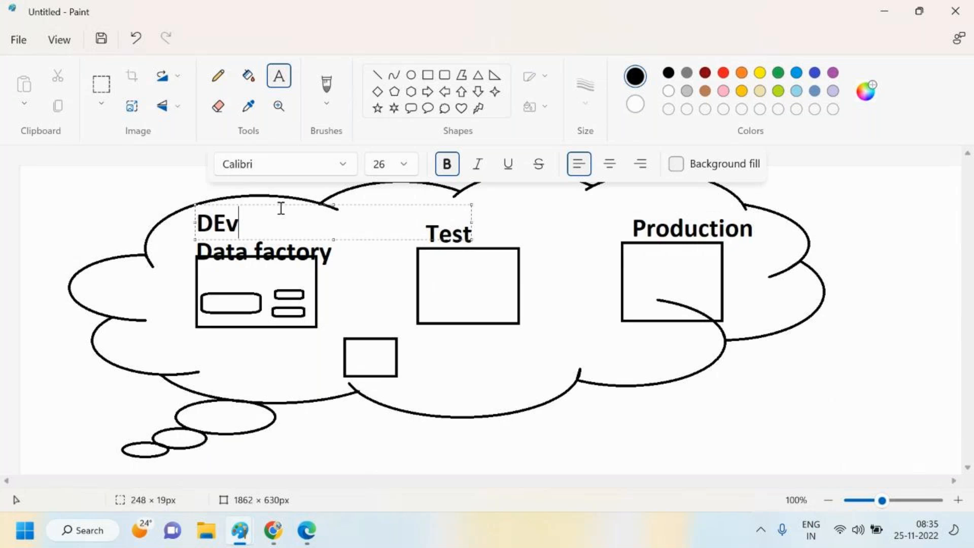
key("BackSpace")
key("BackSpace")
type("ev")
left_click_drag(471, 239, 274, 244)
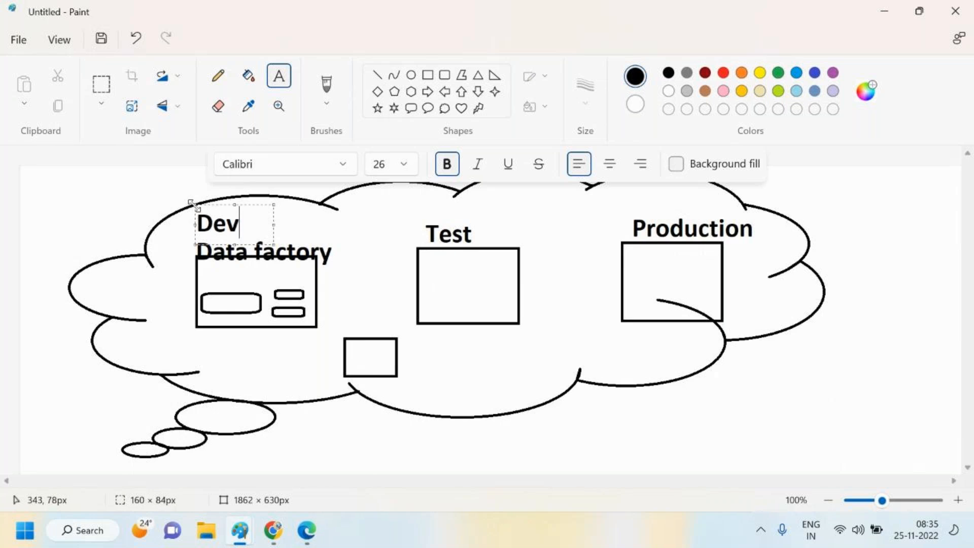
left_click_drag(192, 204, 216, 208)
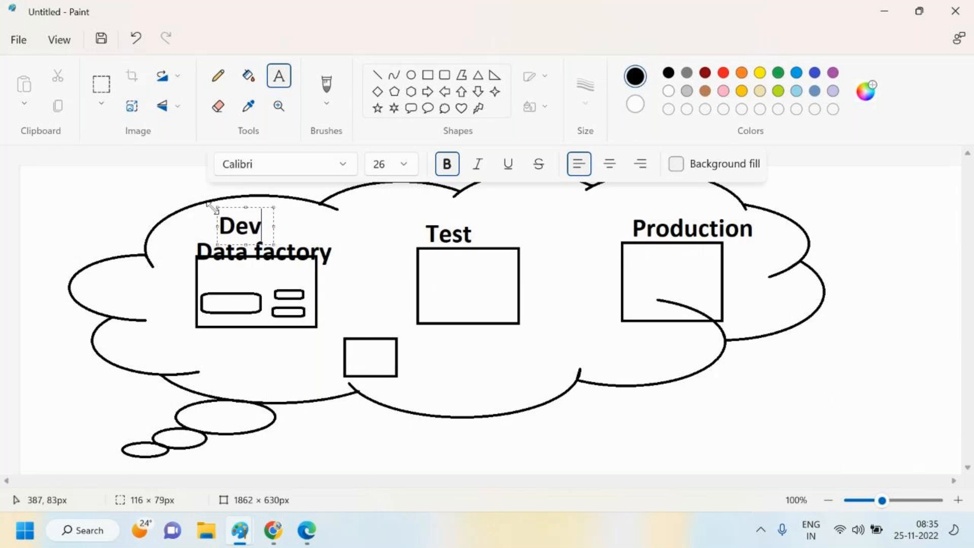
left_click(131, 187)
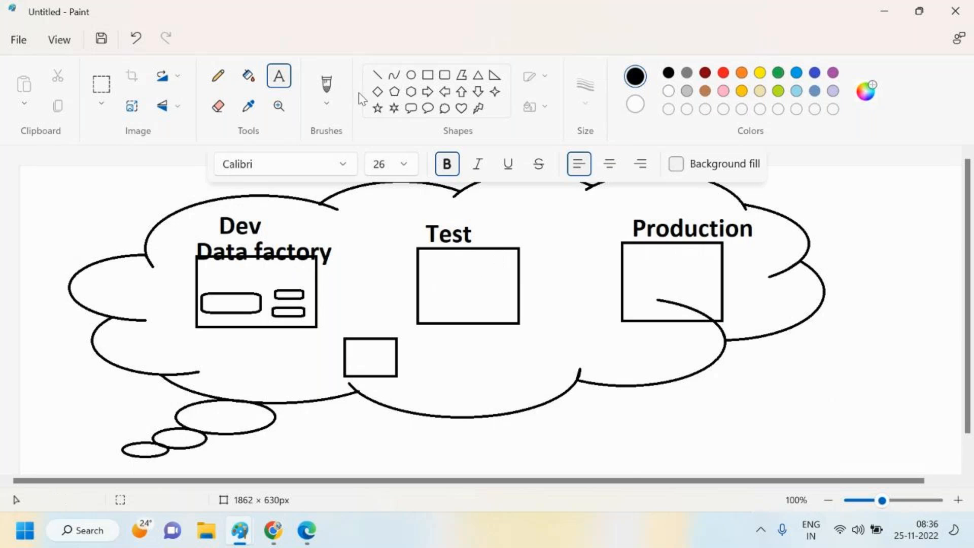
Draw connector lines linking the Data factory box through the small box to the Test box
left_click(377, 75)
mouse_move(295, 327)
left_mouse_down()
mouse_move(344, 357)
mouse_move(428, 315)
left_mouse_up()
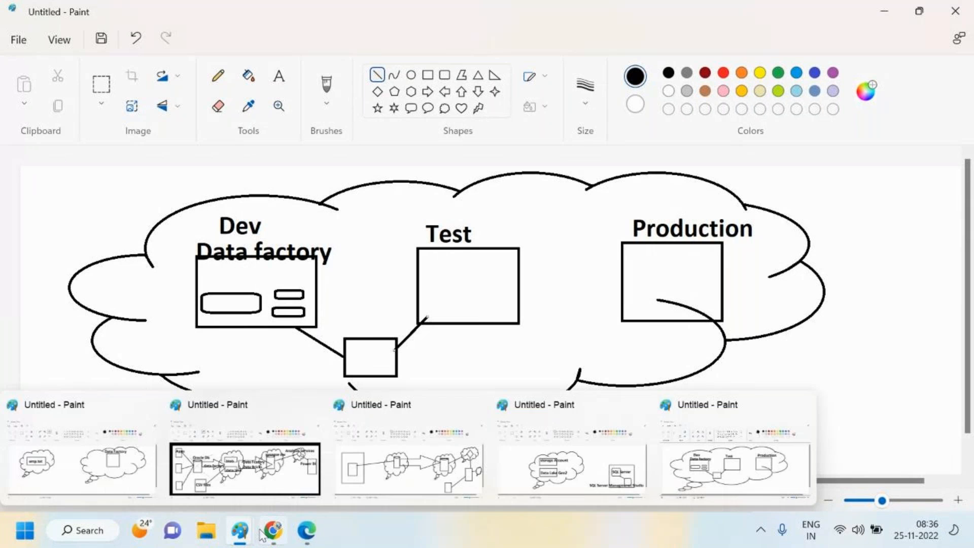
mouse_move(307, 537)
mouse_move(162, 447)
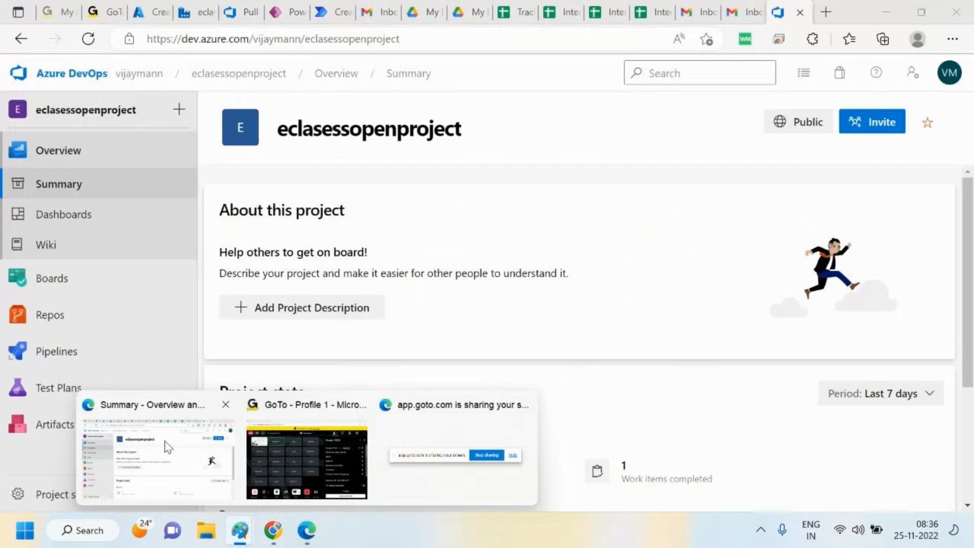
Return to the data factory studio and export the factory's ARM template from the Manage hub
left_click(150, 459)
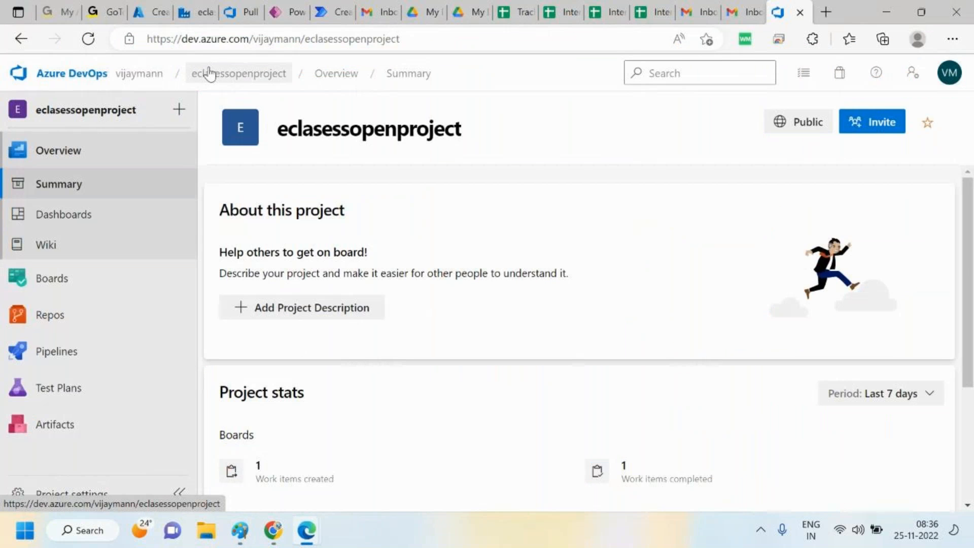
left_click(205, 7)
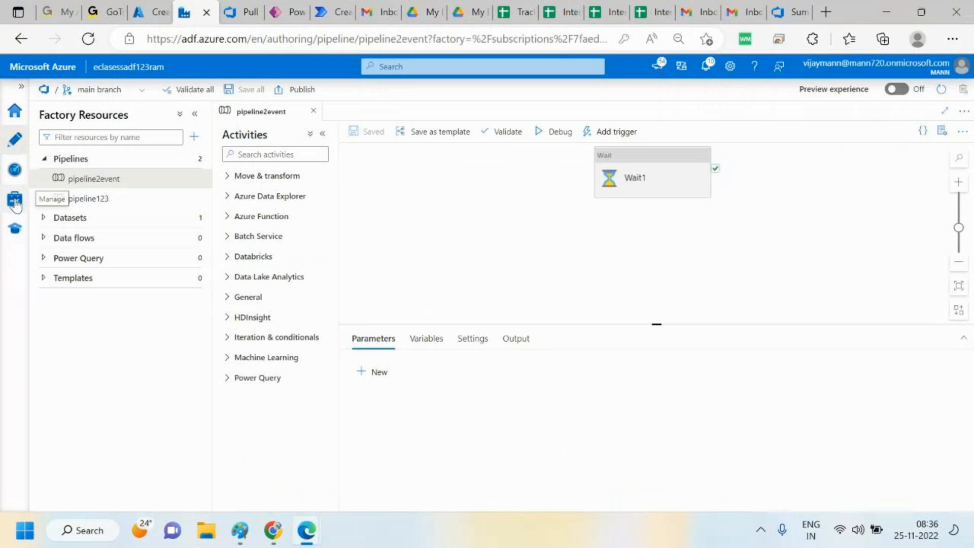
left_click(15, 200)
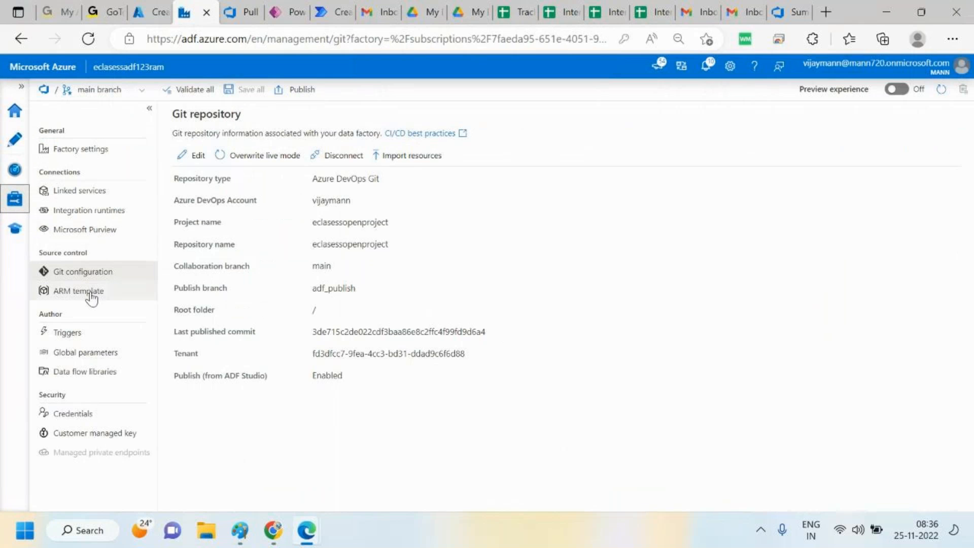
left_click(90, 297)
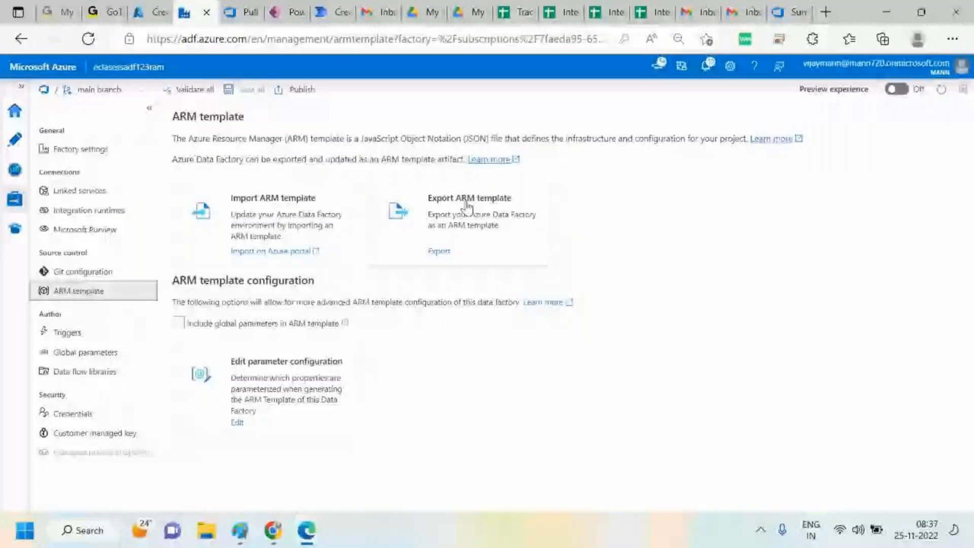
left_click(467, 205)
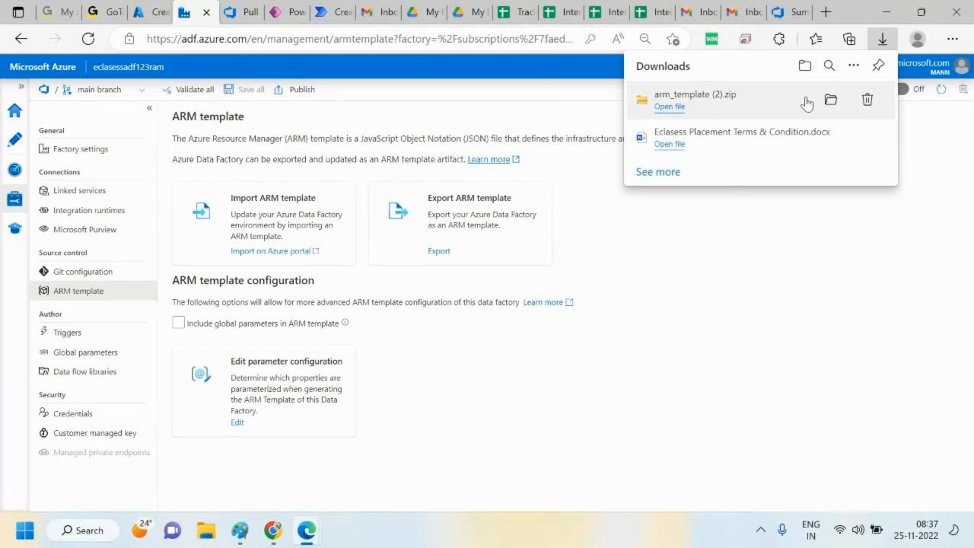
Open the downloads folder and extract the arm_template (2) zip into its default destination folder
left_click(832, 102)
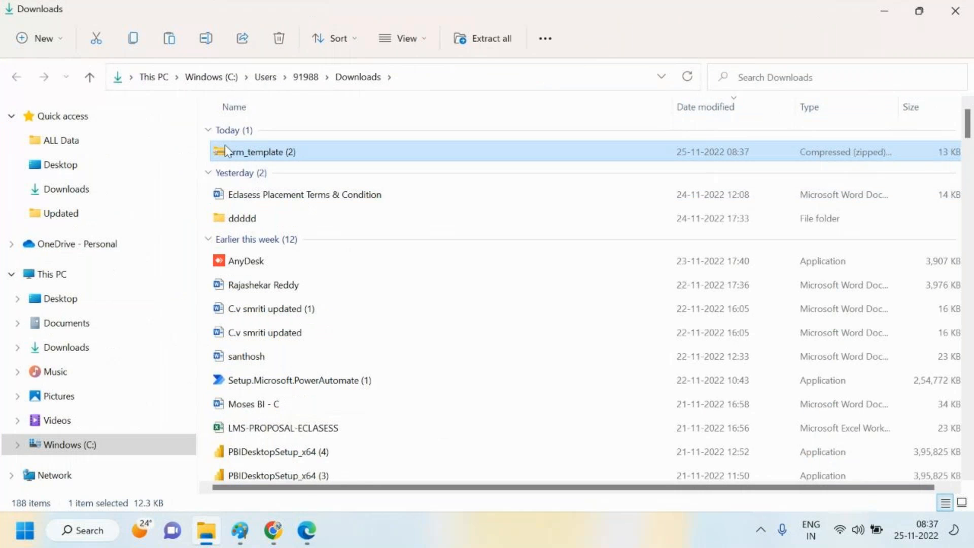
right_click(269, 157)
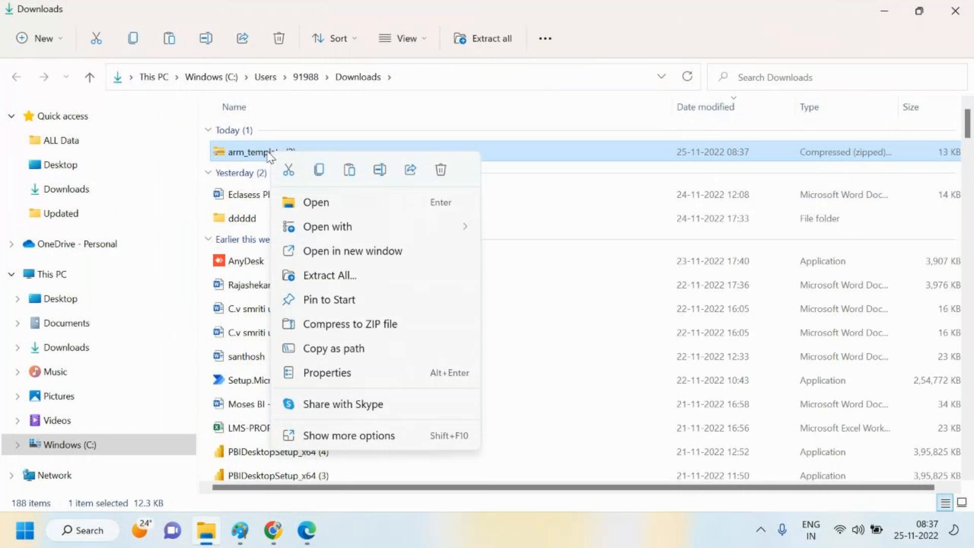
left_click(346, 275)
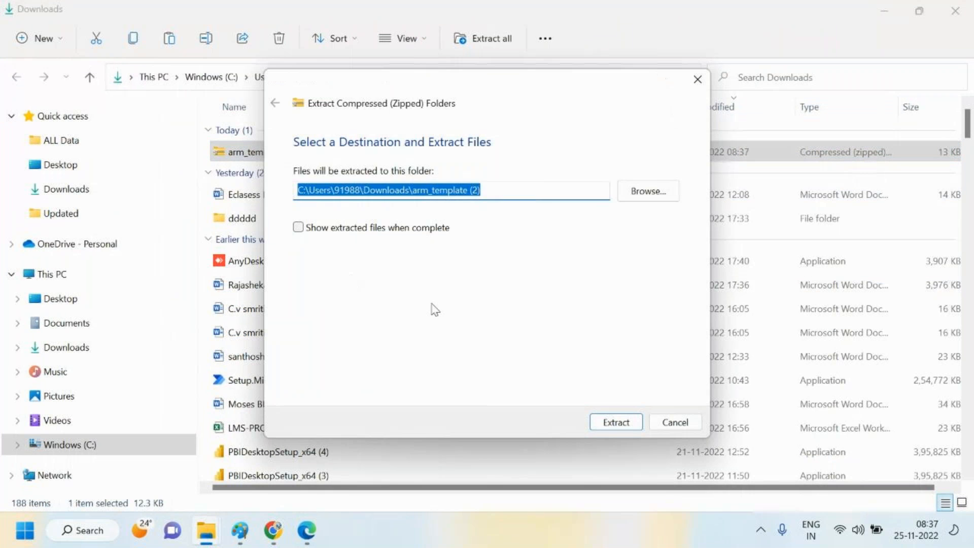
left_click(617, 422)
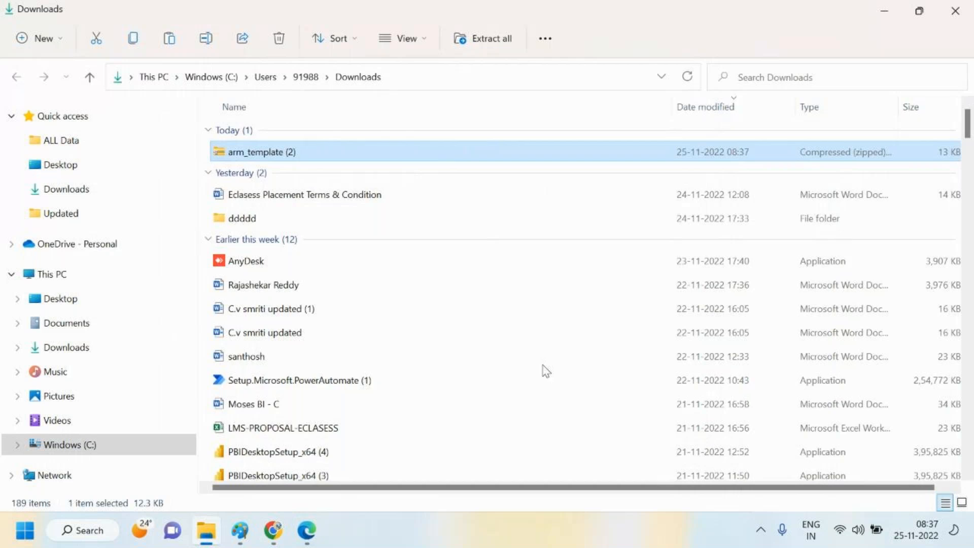
Open the extracted folder and view the ARMTemplateForFactory JSON file in Notepad, then return to Downloads
double_click(279, 176)
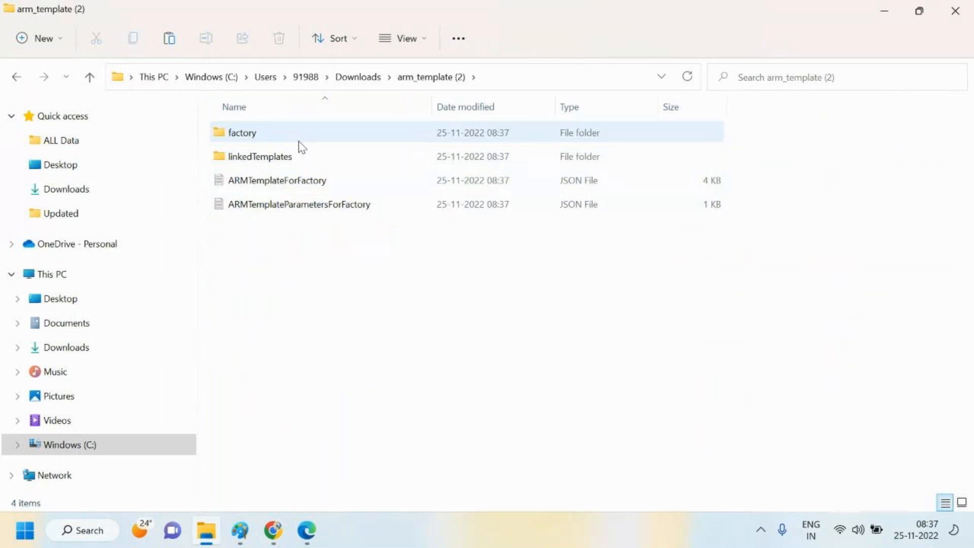
double_click(282, 182)
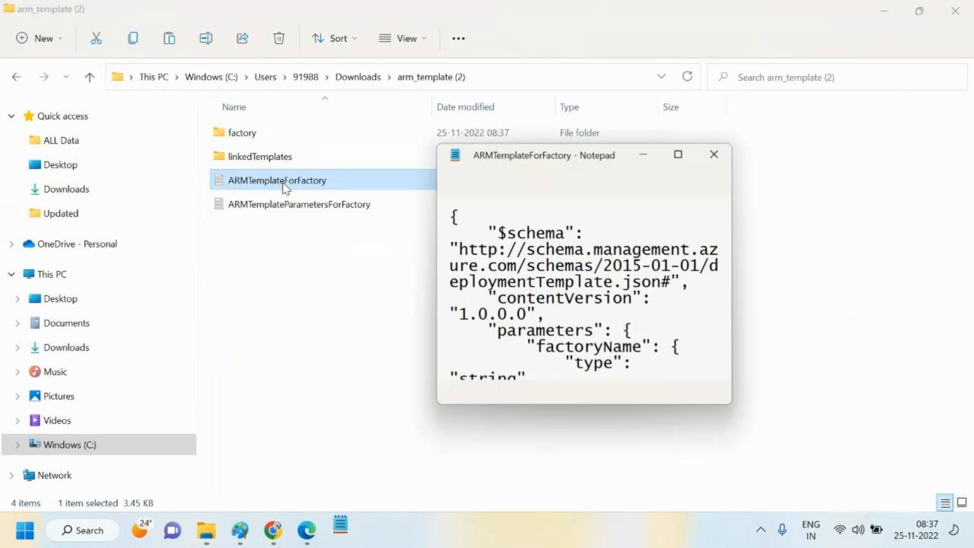
mouse_move(506, 224)
left_mouse_down()
mouse_move(537, 347)
mouse_move(561, 394)
mouse_move(579, 350)
left_mouse_up()
left_click(713, 155)
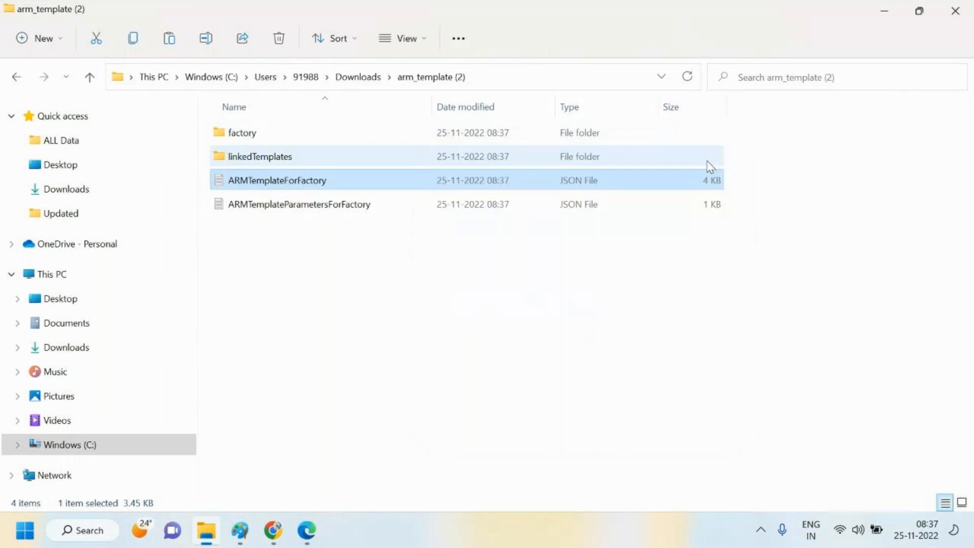
left_click(406, 350)
key("BackSpace")
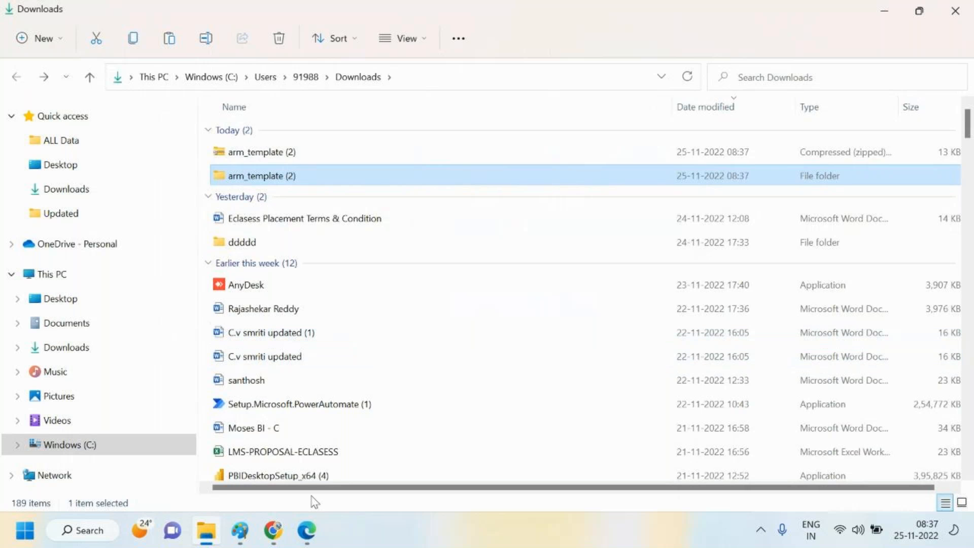
Go back to the Azure portal's Data factories list, discarding the unsaved form, and start creating a new data factory
mouse_move(315, 536)
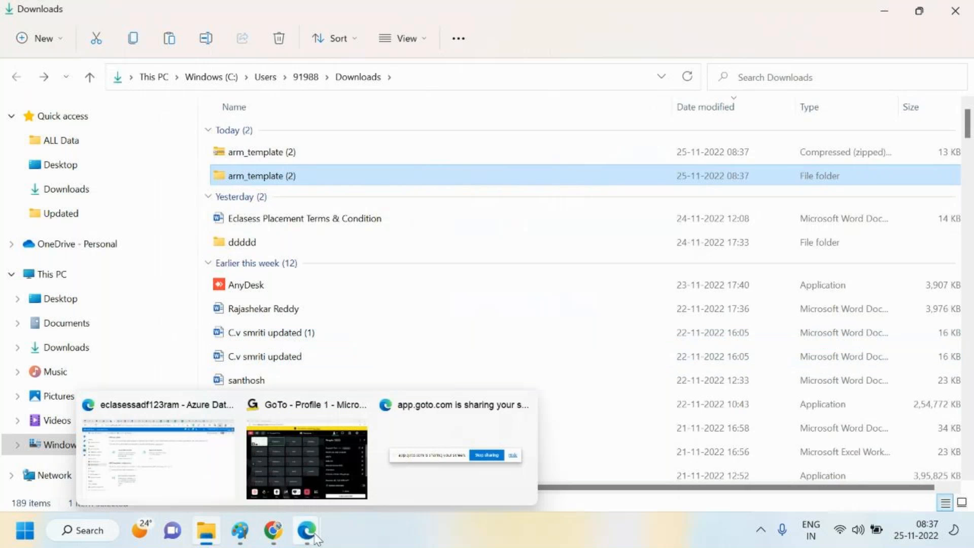
left_click(192, 461)
left_click(861, 268)
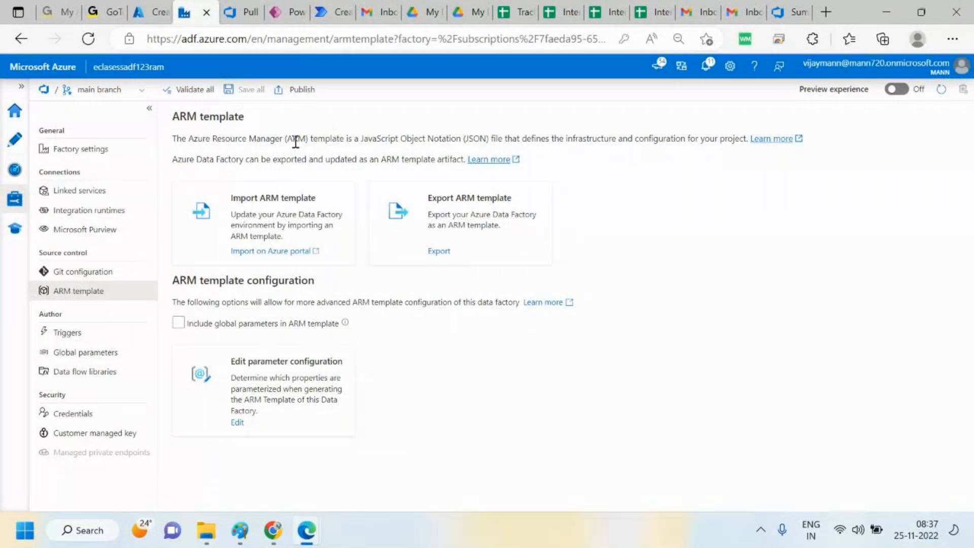
left_click(152, 3)
left_click(88, 104)
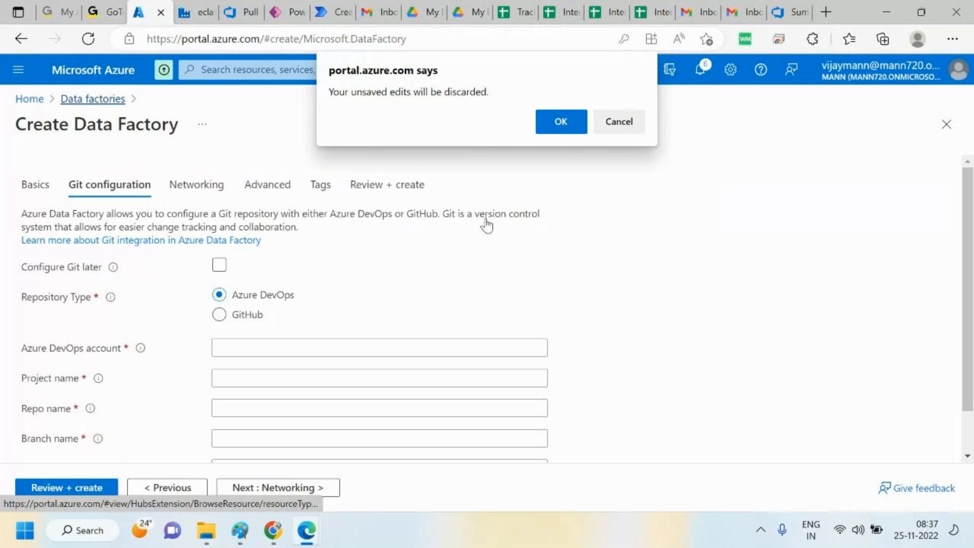
left_click(568, 126)
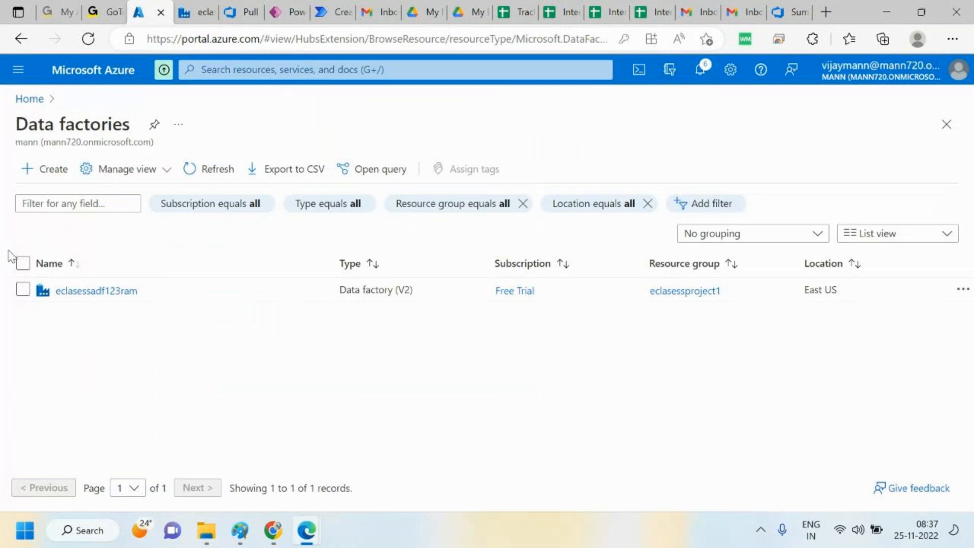
left_click(51, 169)
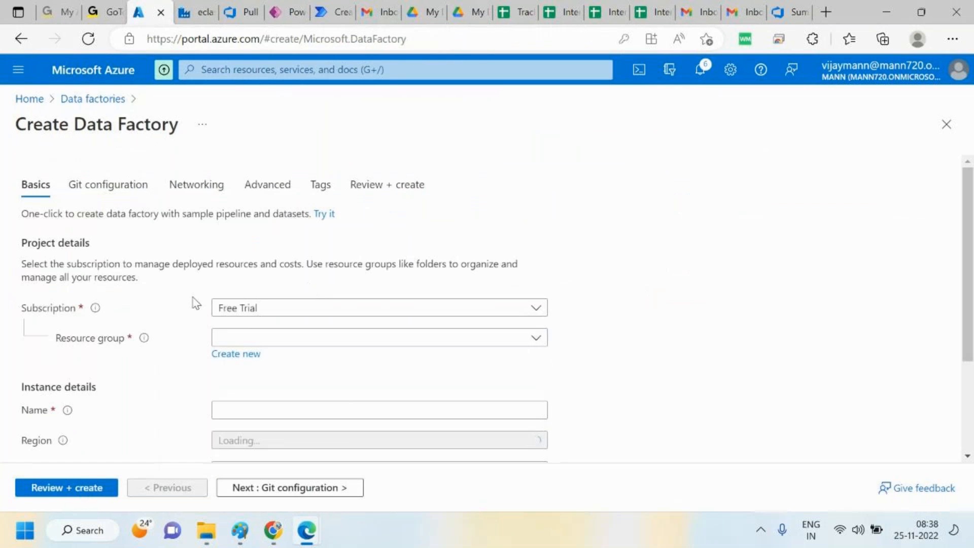
Select resource group eclasessproject2 and name the new data factory eclasessadftestenv
left_click(264, 338)
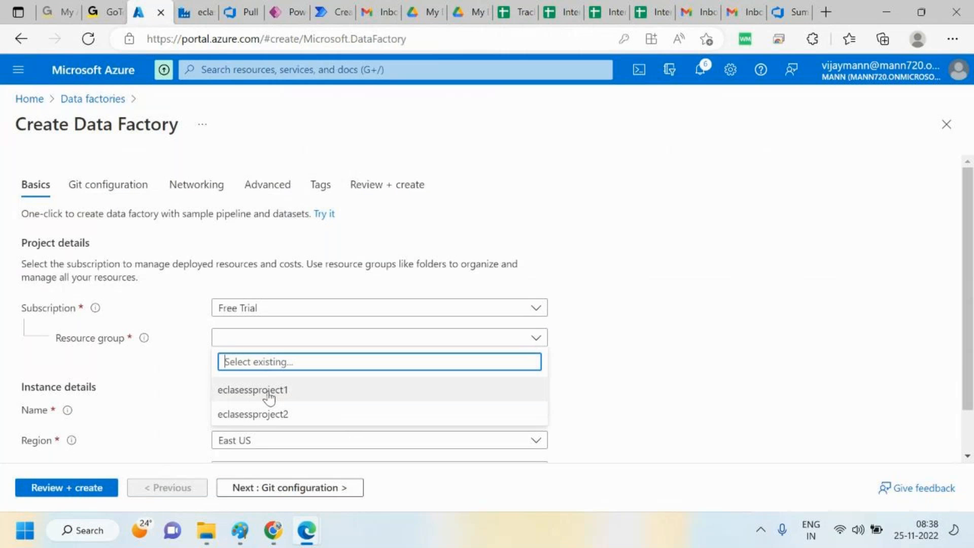
left_click(271, 411)
scroll(969, 363, "down", 1)
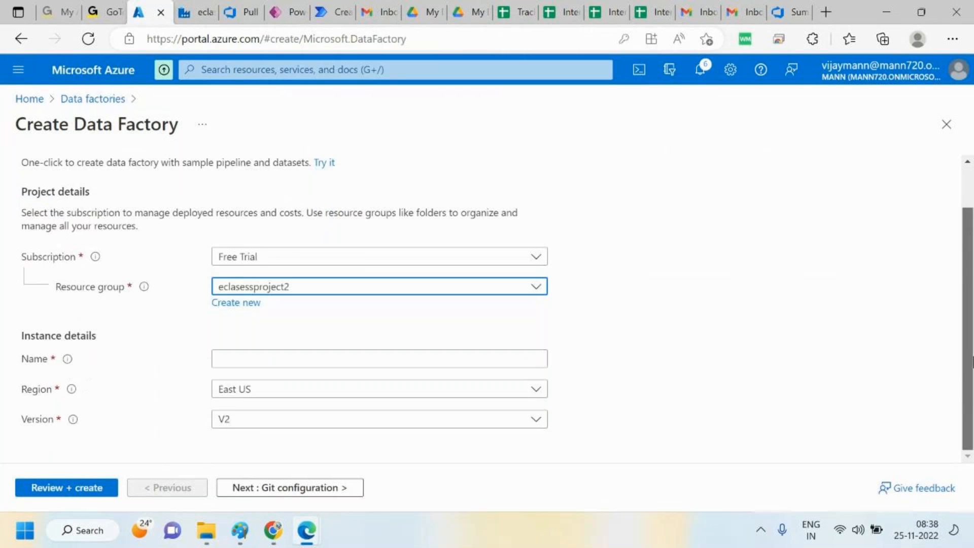
left_click(311, 358)
type("eclasess")
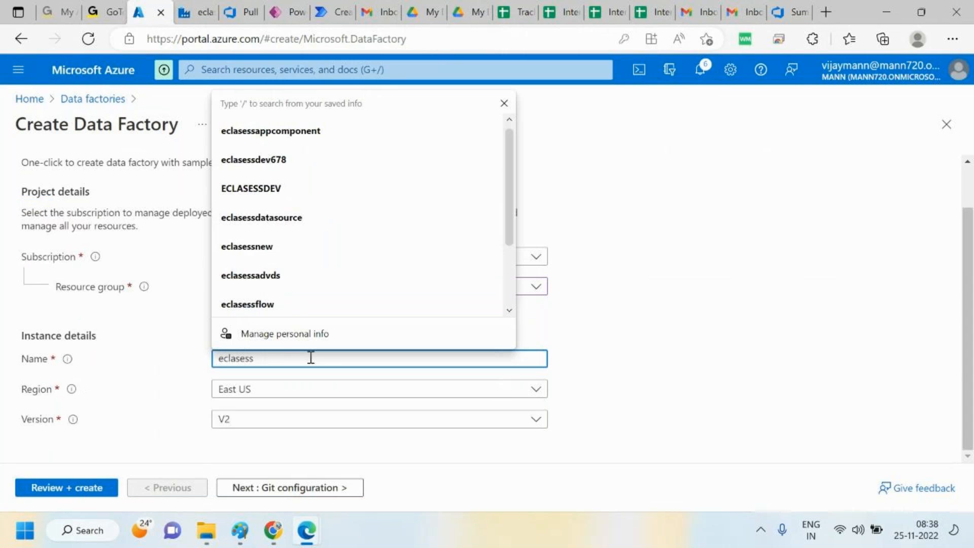
type("adftest")
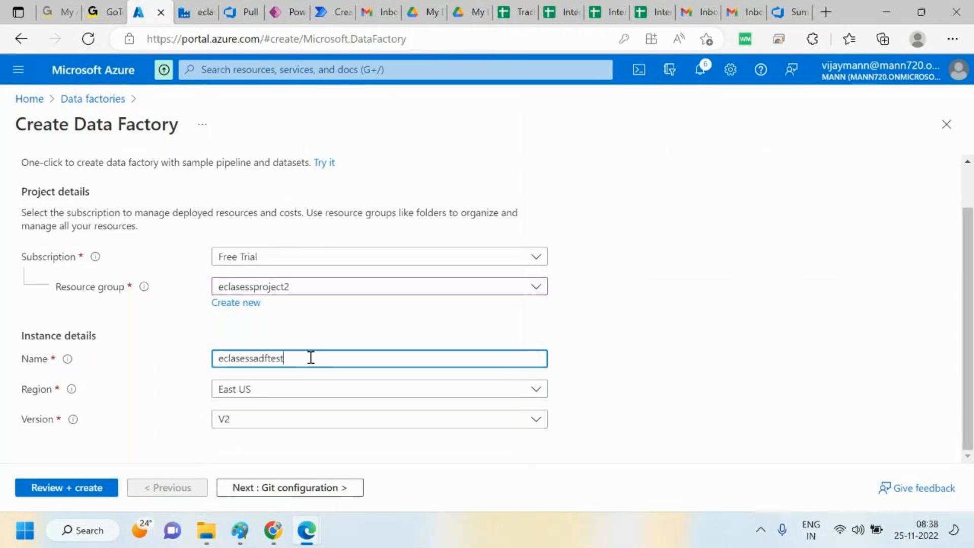
type("env")
Change the factory name to eclasessadftestenv123, review the settings and create the data factory
left_click(70, 491)
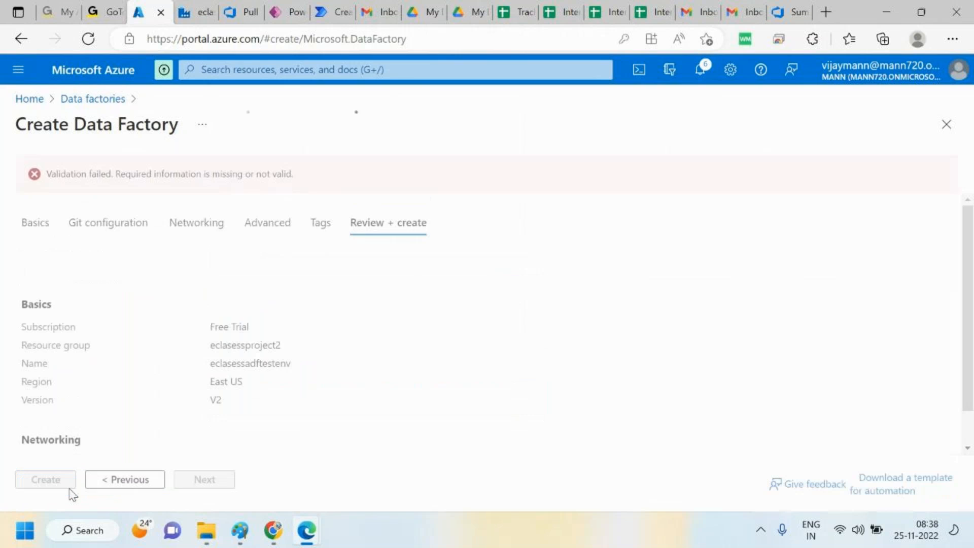
left_click(36, 224)
left_click(329, 446)
type("123")
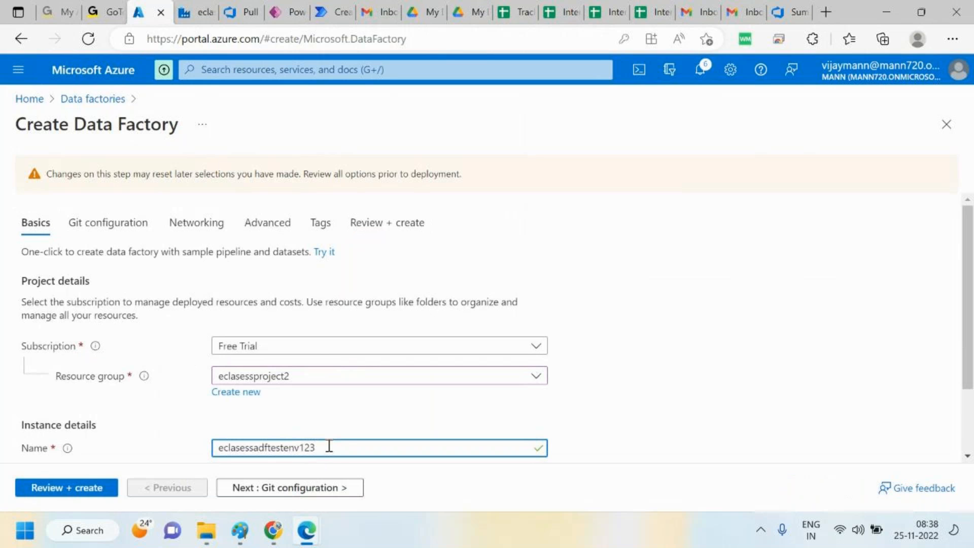
left_click(88, 487)
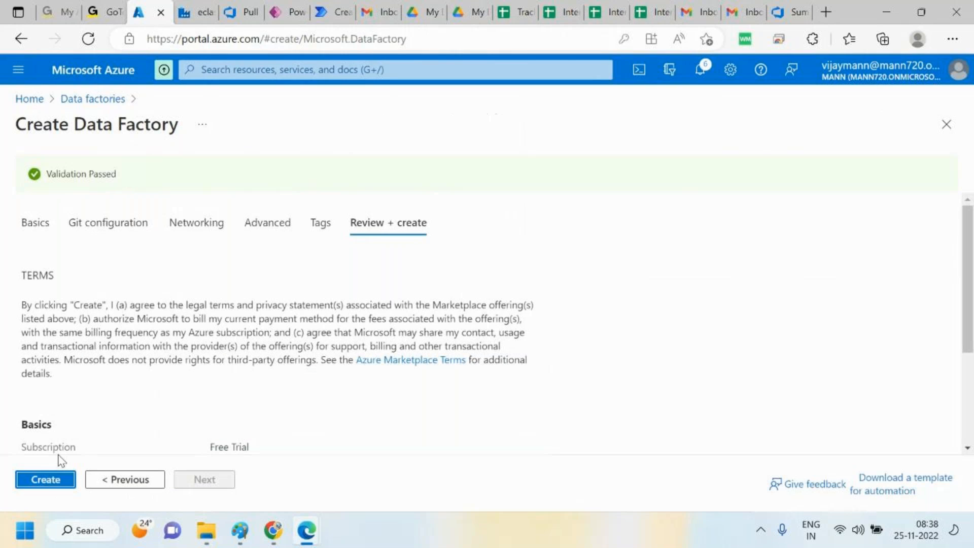
left_click(56, 481)
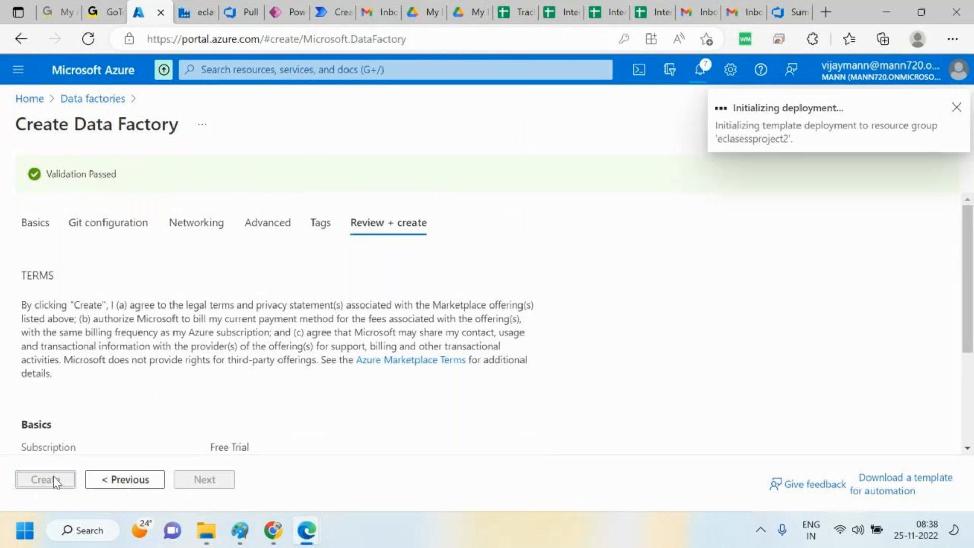
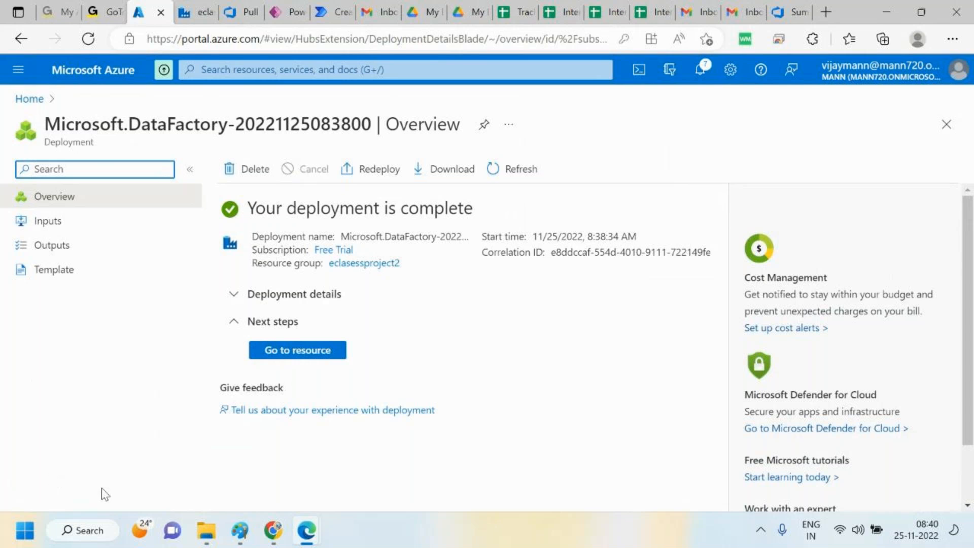
Go to the new eclasessadftestenv123 data factory resource and launch Azure Data Factory Studio for it
left_click(321, 358)
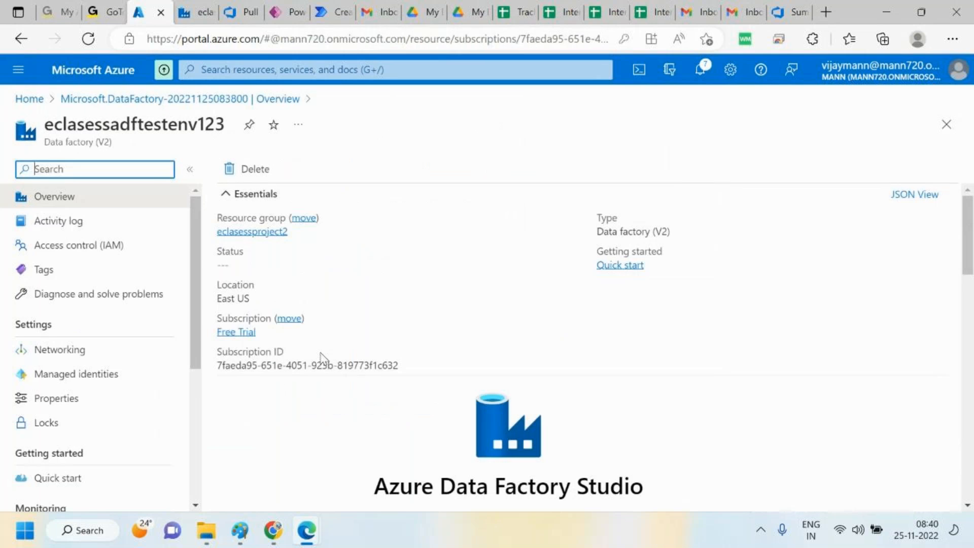
left_click_drag(973, 265, 973, 325)
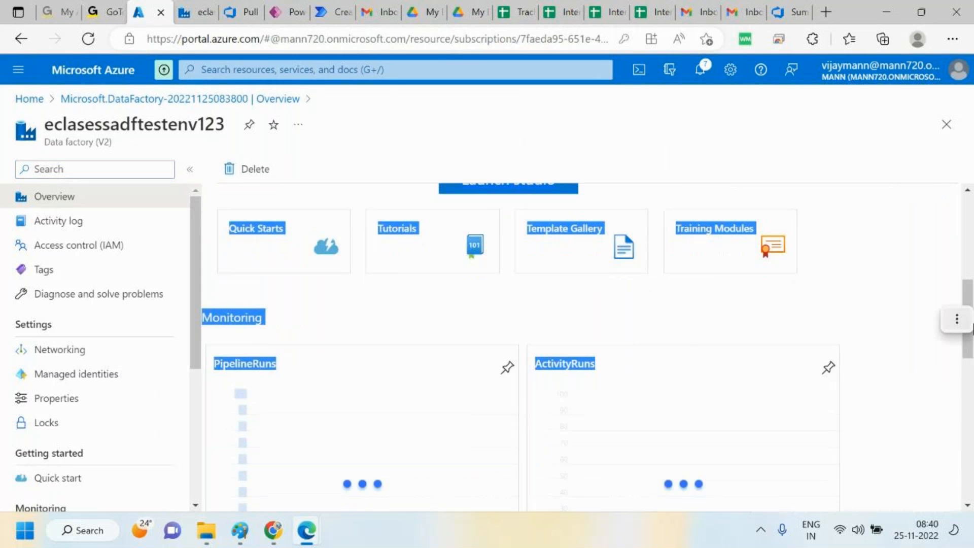
left_click(971, 290)
scroll(951, 254, "up", 3)
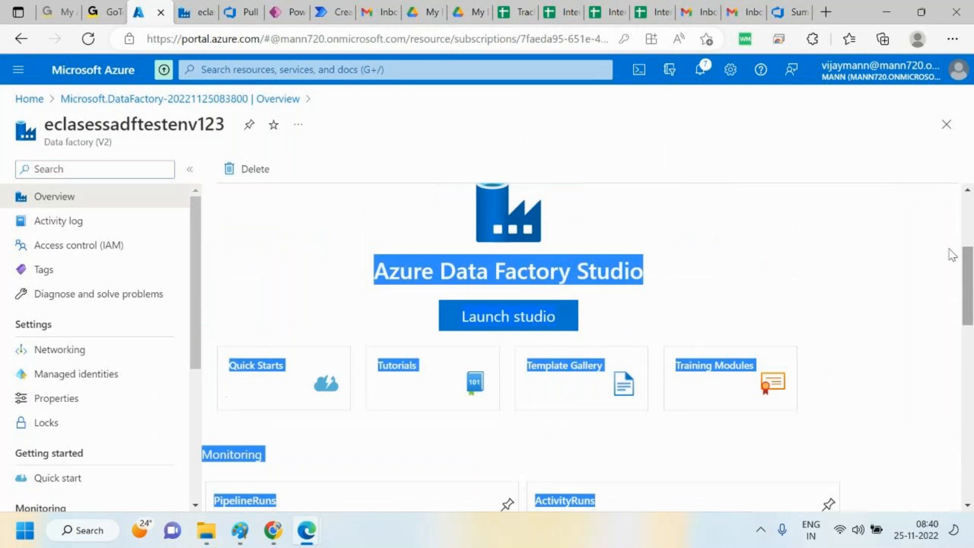
left_click(507, 318)
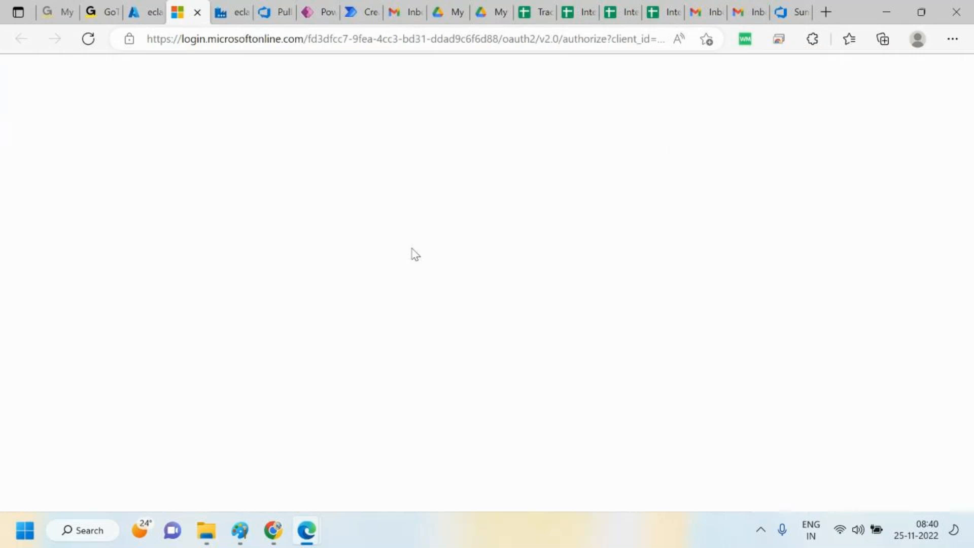
left_click(449, 300)
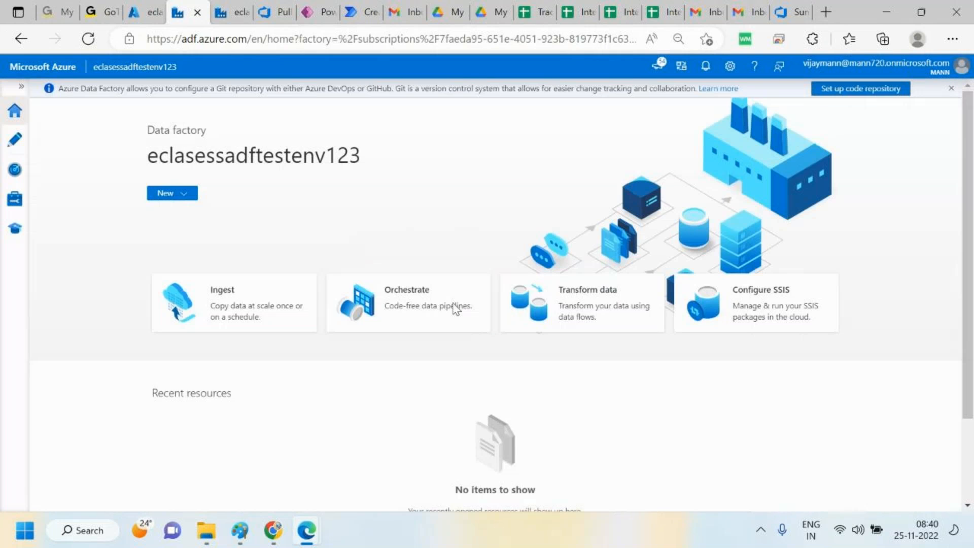
Open the factory's ARM template settings and start importing an ARM template on the Azure portal, signing in with the account
left_click(20, 199)
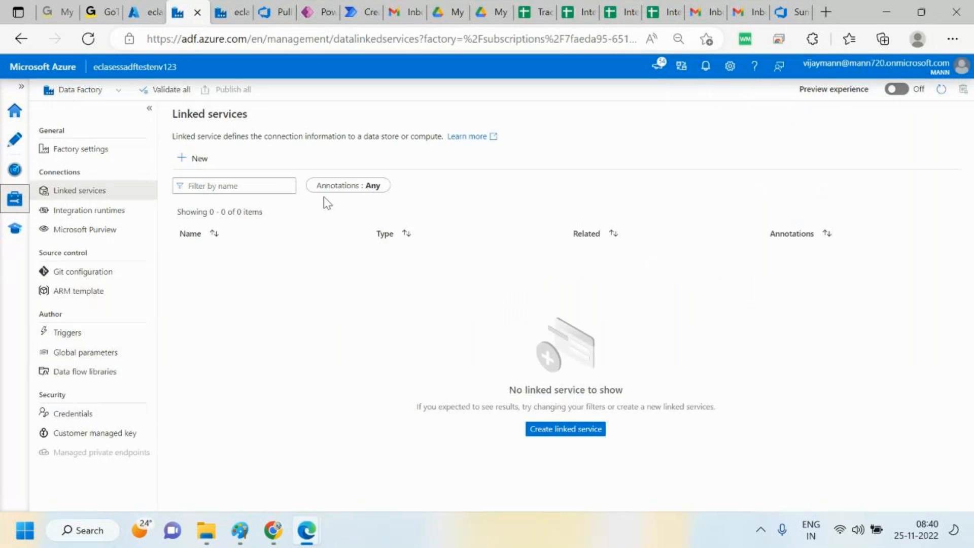
left_click(86, 293)
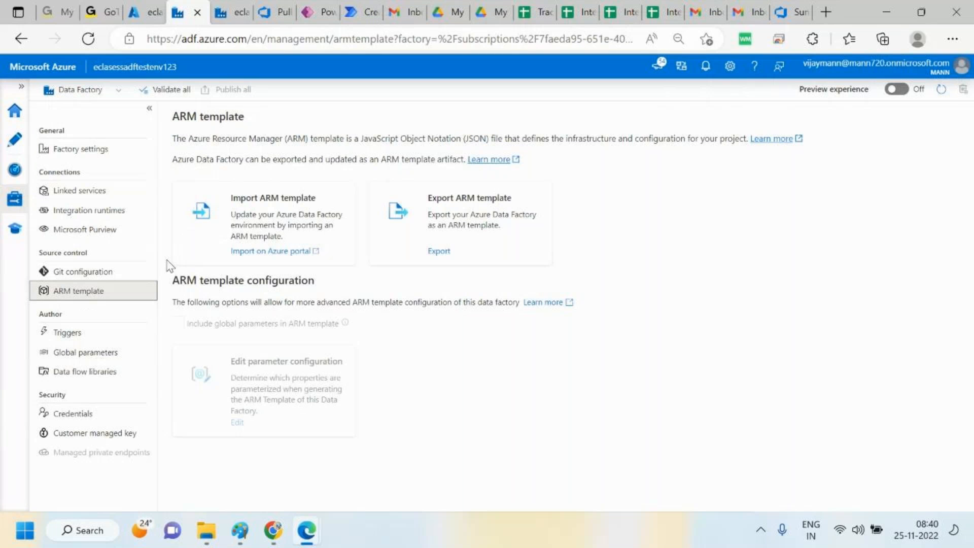
left_click(281, 253)
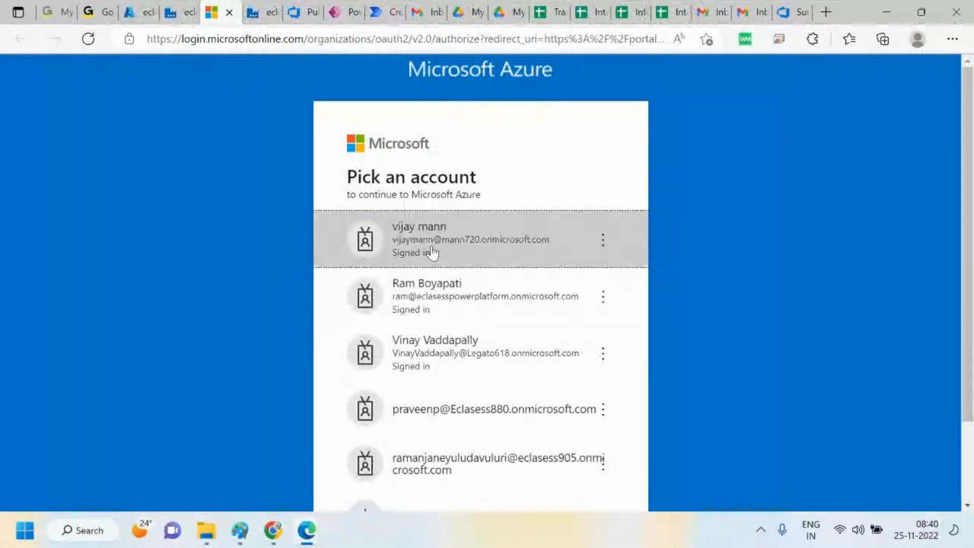
left_click(456, 247)
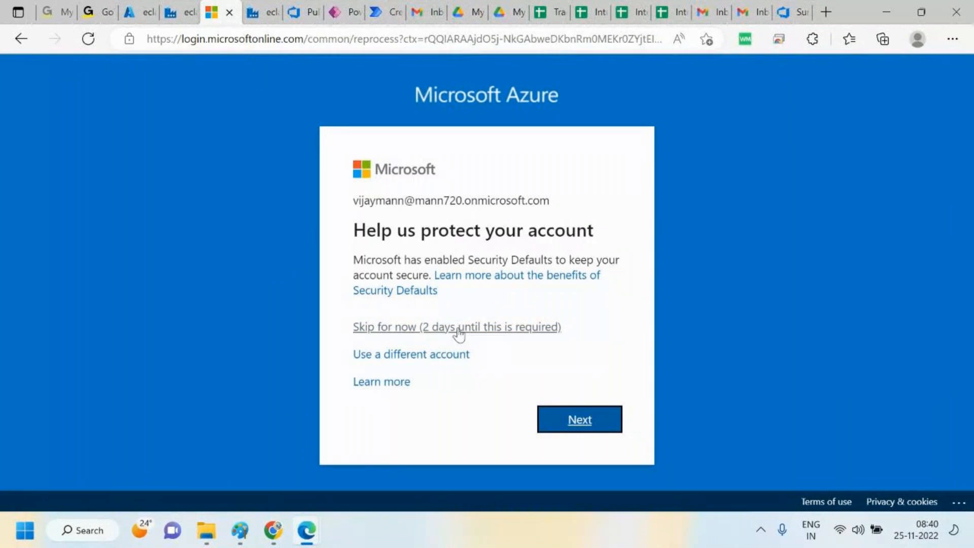
left_click(459, 331)
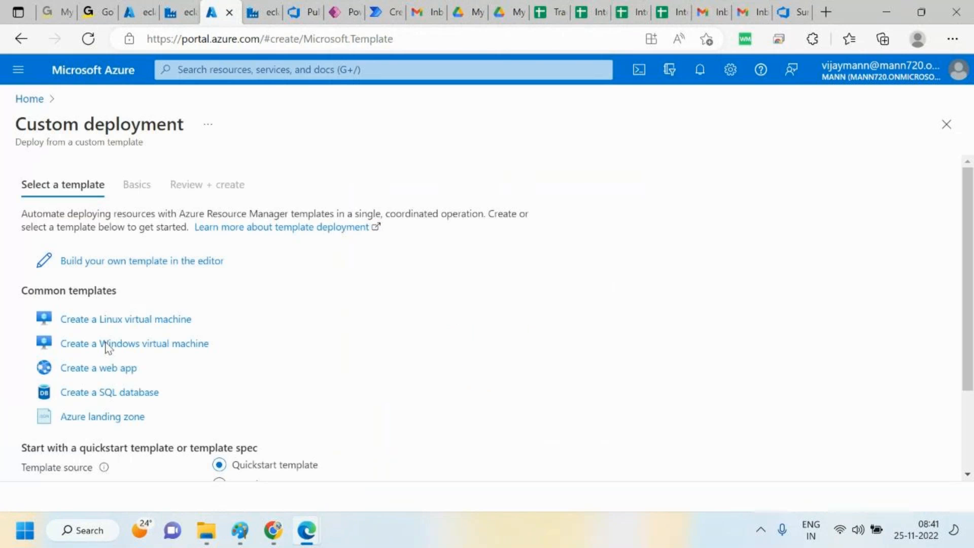
Build a custom template in the editor by loading ARMTemplateForFactory from Downloads\arm_template (2), then save it
left_click(126, 262)
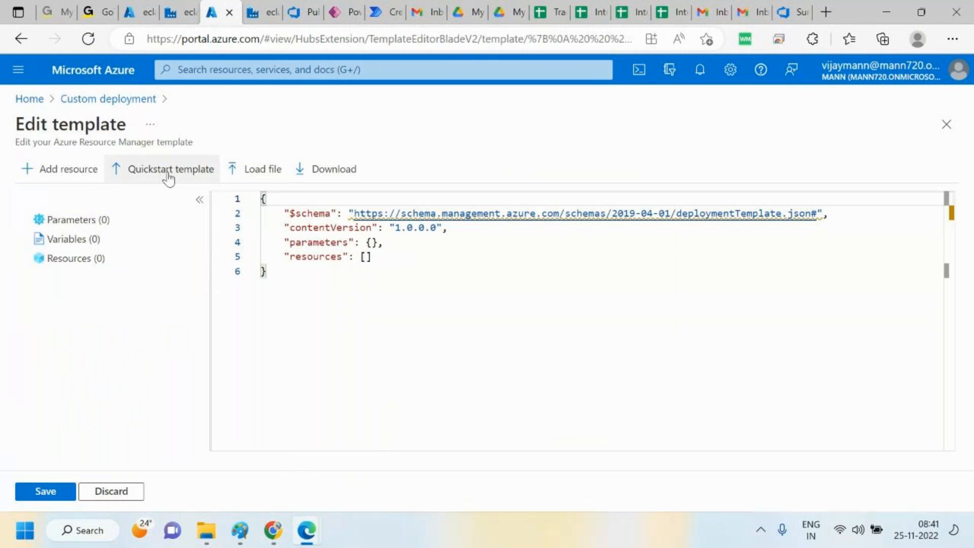
left_click(256, 168)
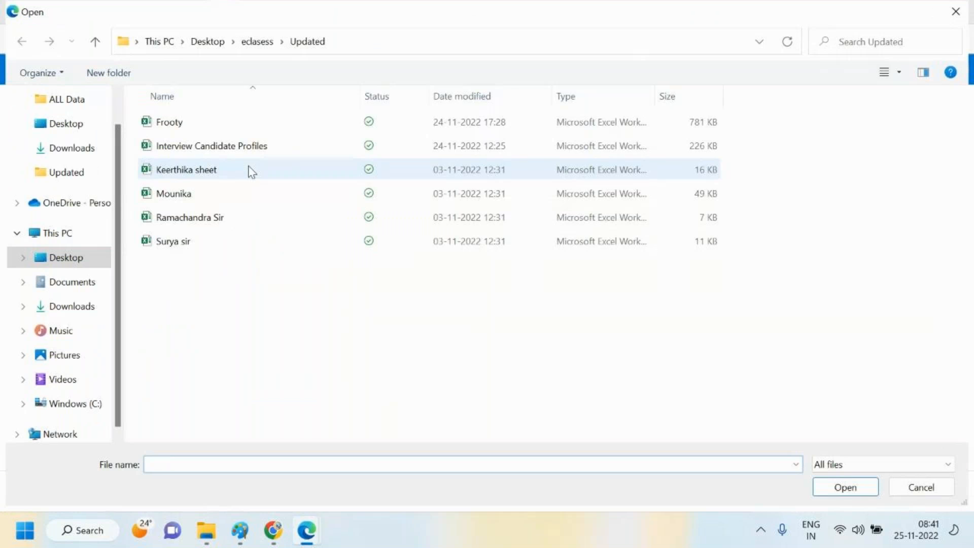
left_click(65, 152)
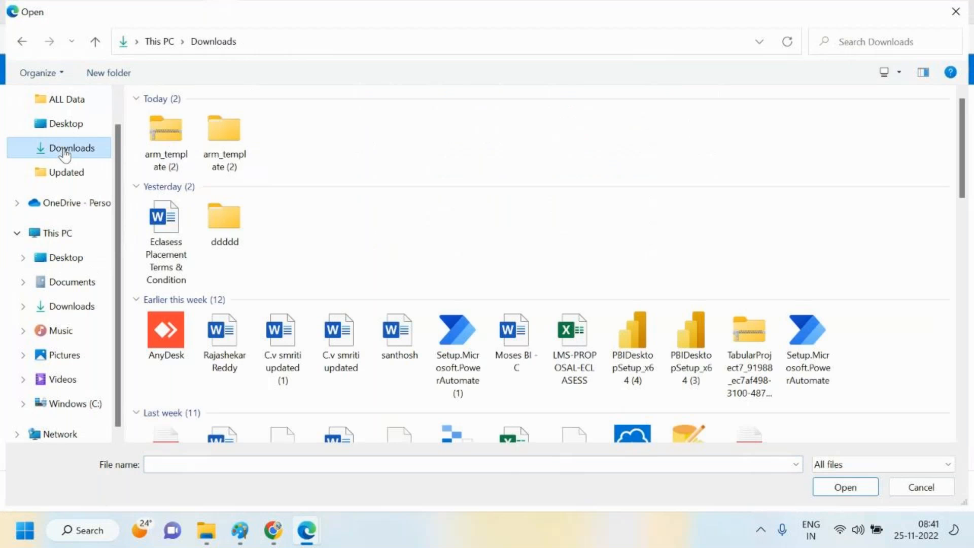
double_click(226, 148)
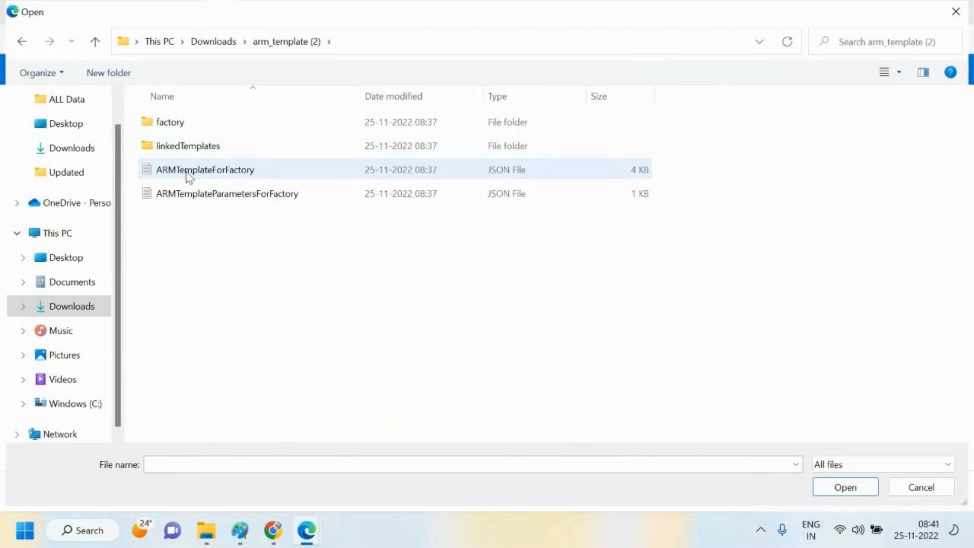
left_click(227, 176)
left_click(860, 489)
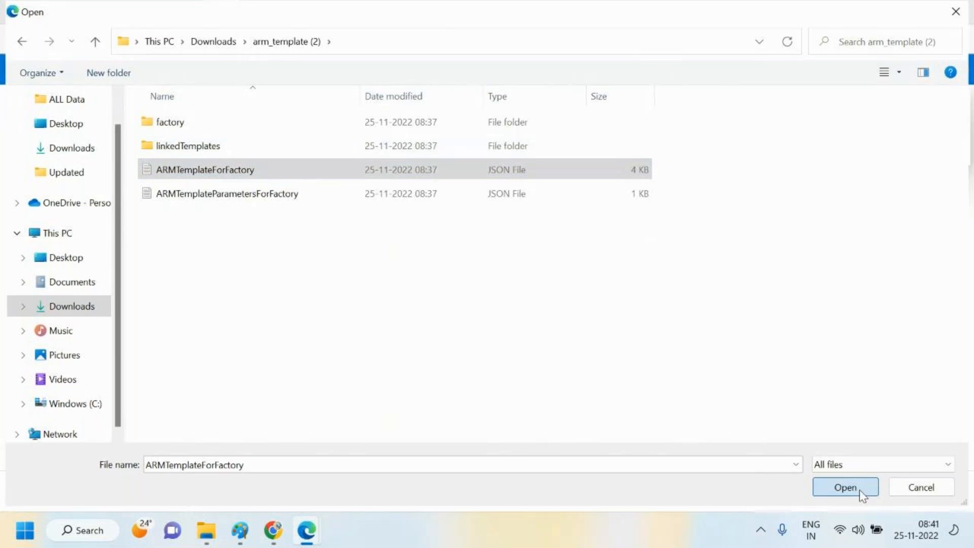
left_click(55, 493)
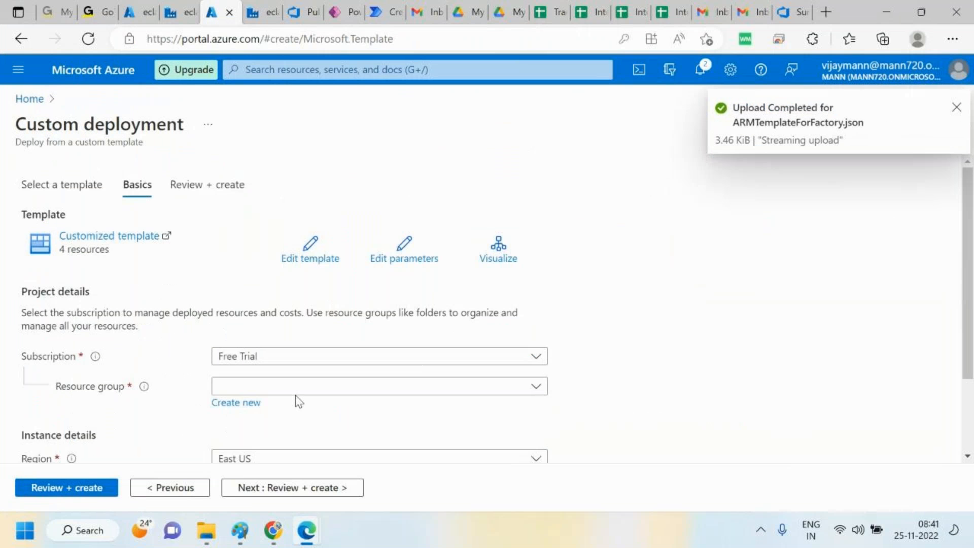
Set the deployment's resource group to eclasessproject2 and replace the factory name with eclasessadftestenv123
scroll(959, 333, "down", 3)
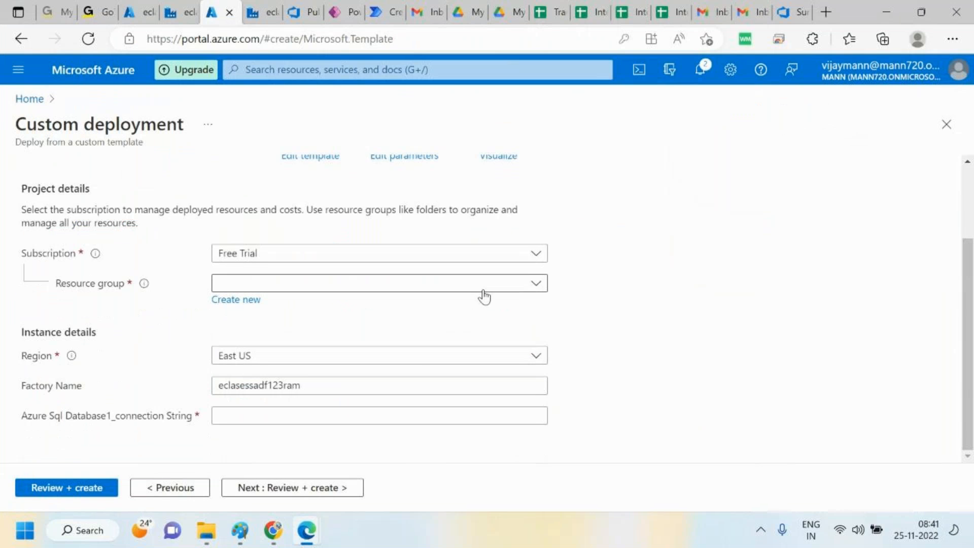
left_click(482, 286)
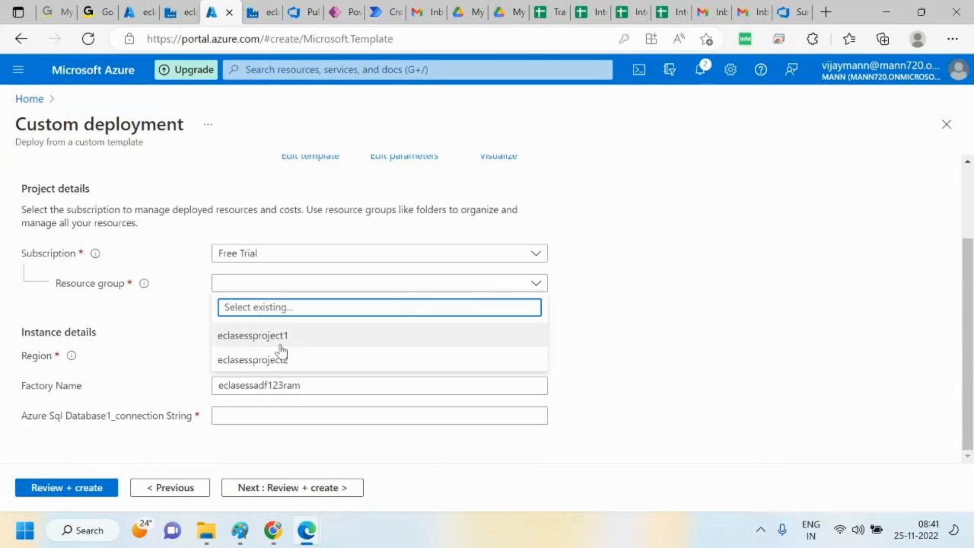
left_click(279, 359)
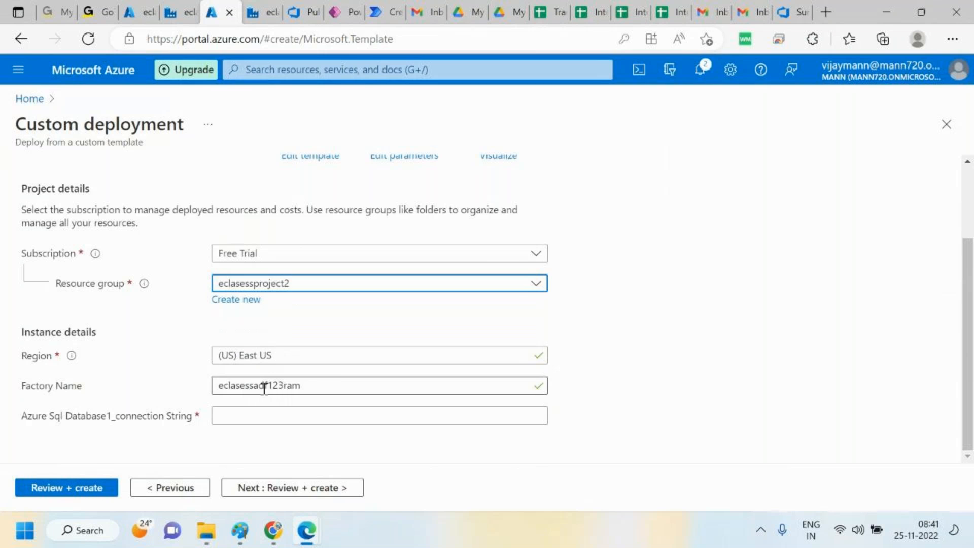
left_click(342, 385)
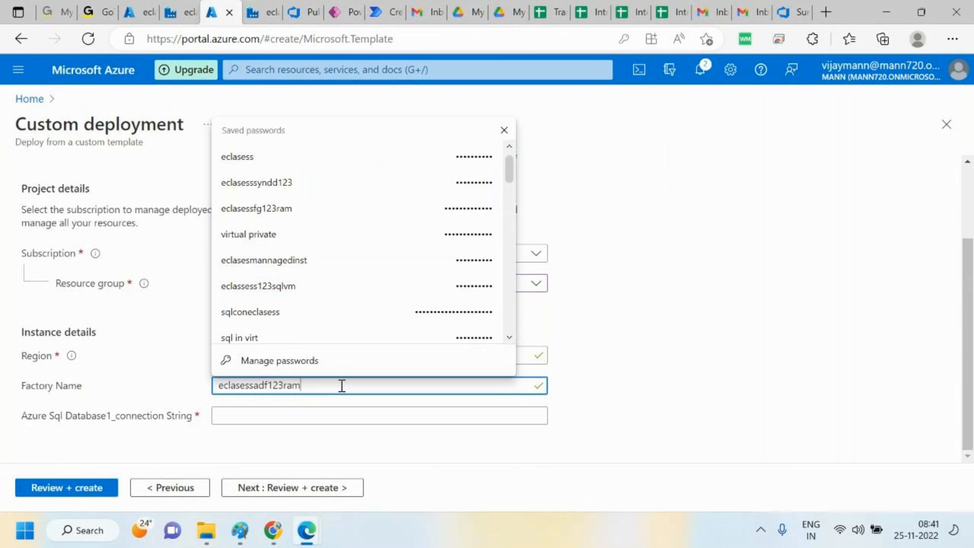
left_click(175, 12)
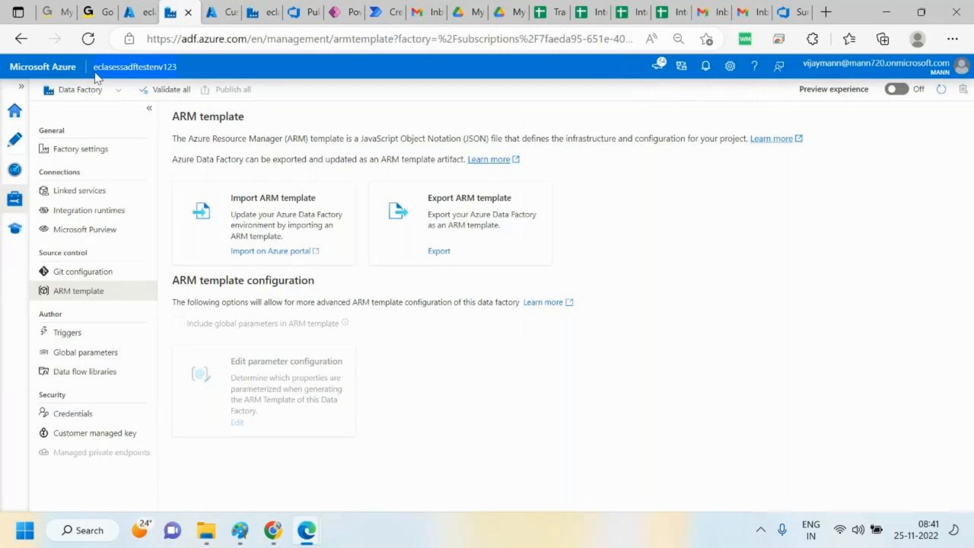
left_click(224, 1)
left_click_drag(322, 384, 192, 383)
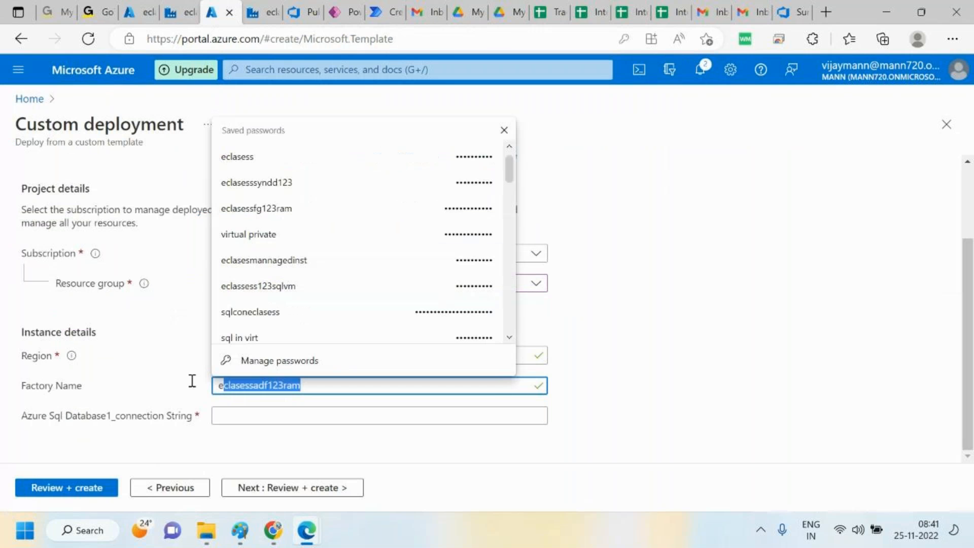
key("ctrl+v")
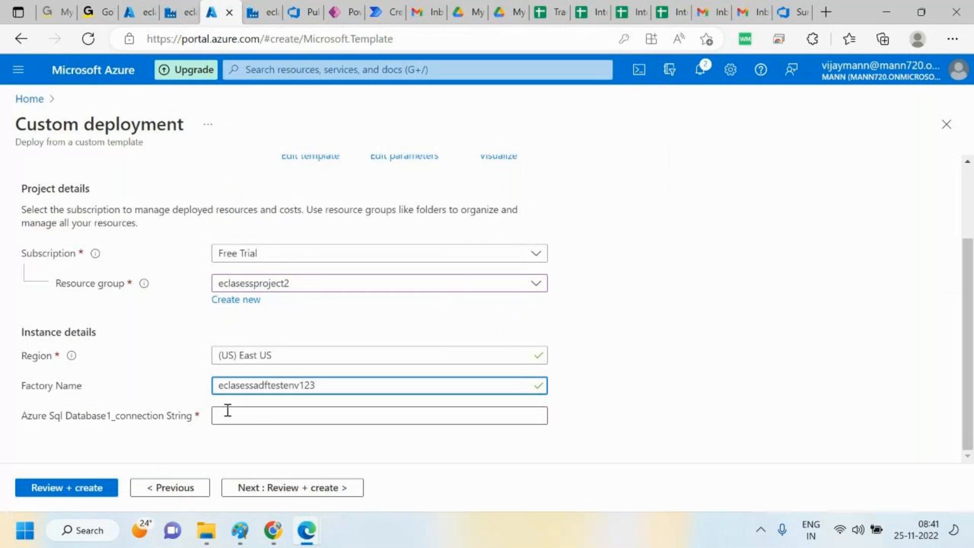
Fill the Azure Sql Database1 connection string field with a saved credential
left_click(258, 416)
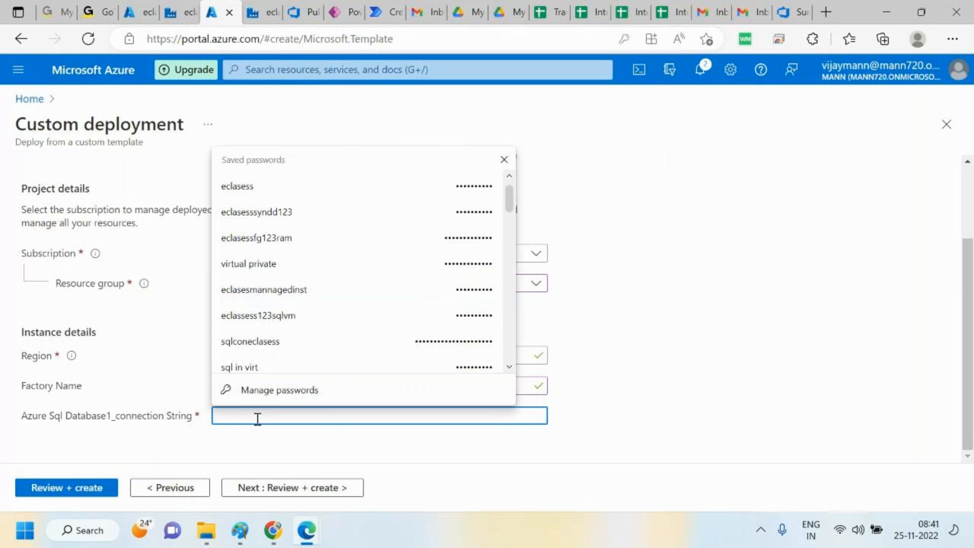
left_click(619, 479)
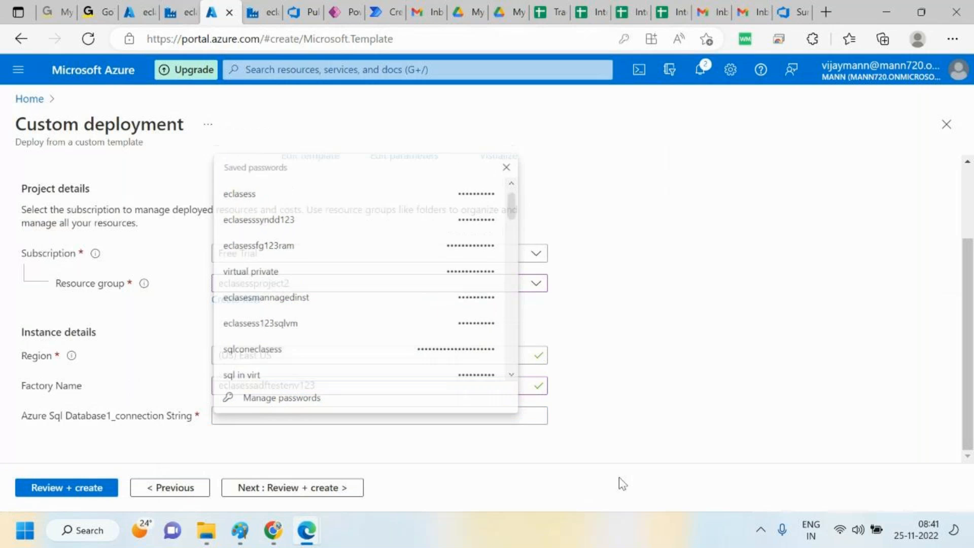
left_click(544, 414)
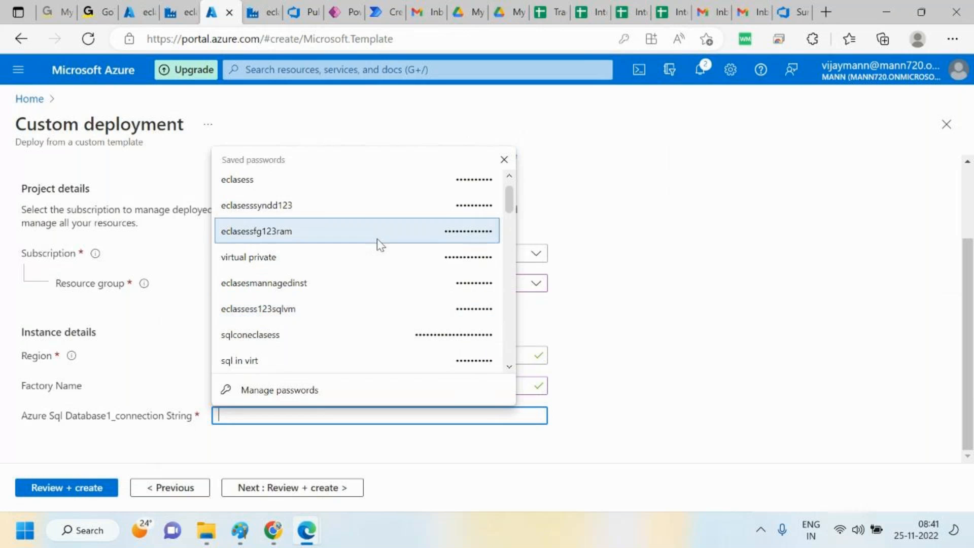
left_click(330, 187)
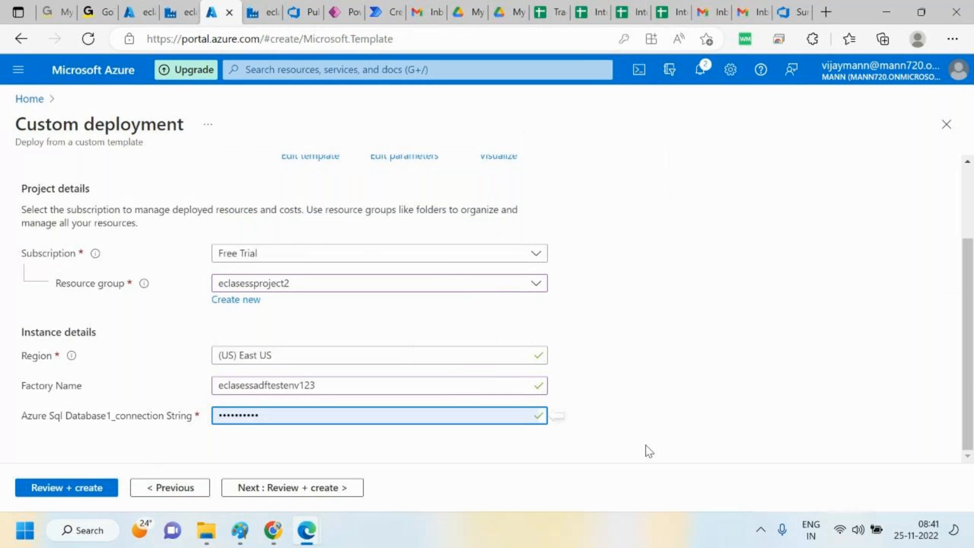
Review and create the custom deployment
left_click(65, 488)
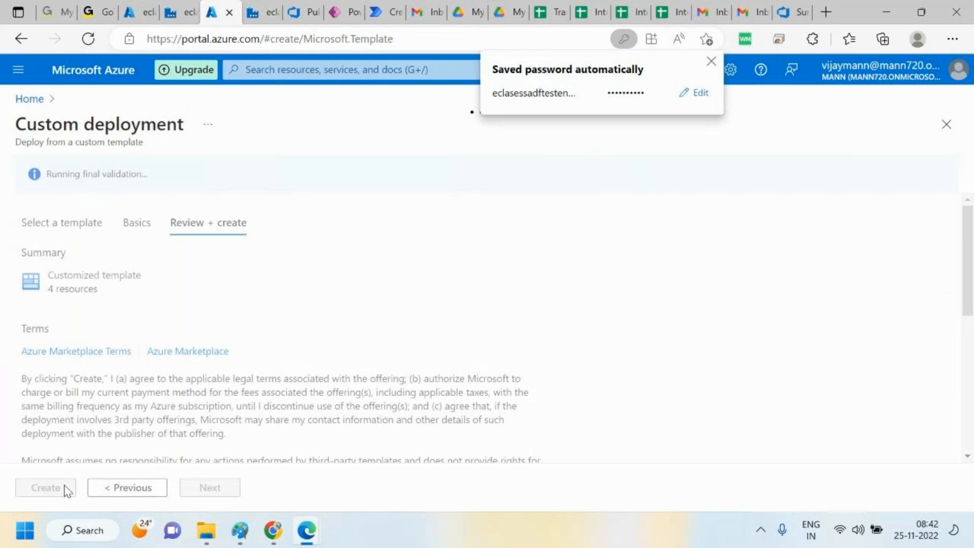
left_click(66, 488)
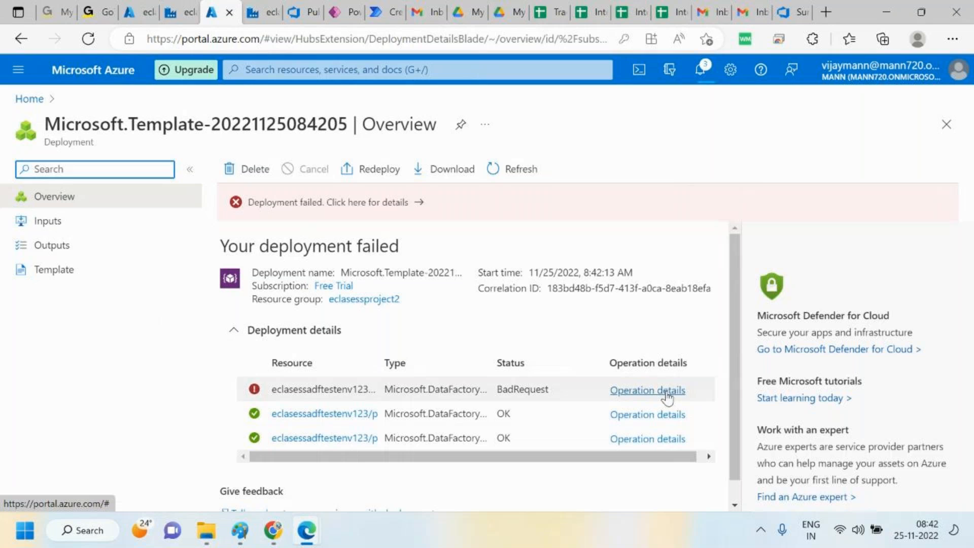
Open the deployment's failure details and read through the error message
left_click(415, 203)
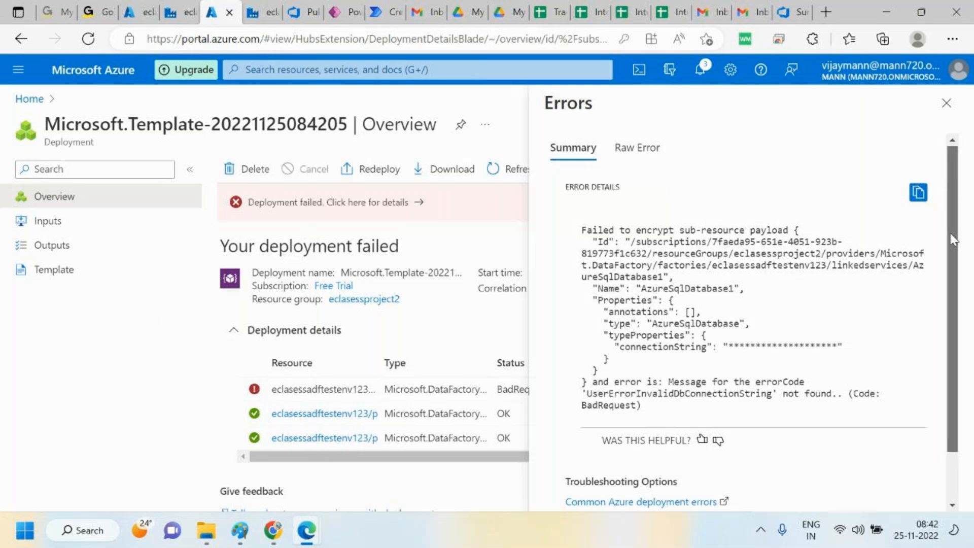
left_click_drag(951, 234, 951, 234)
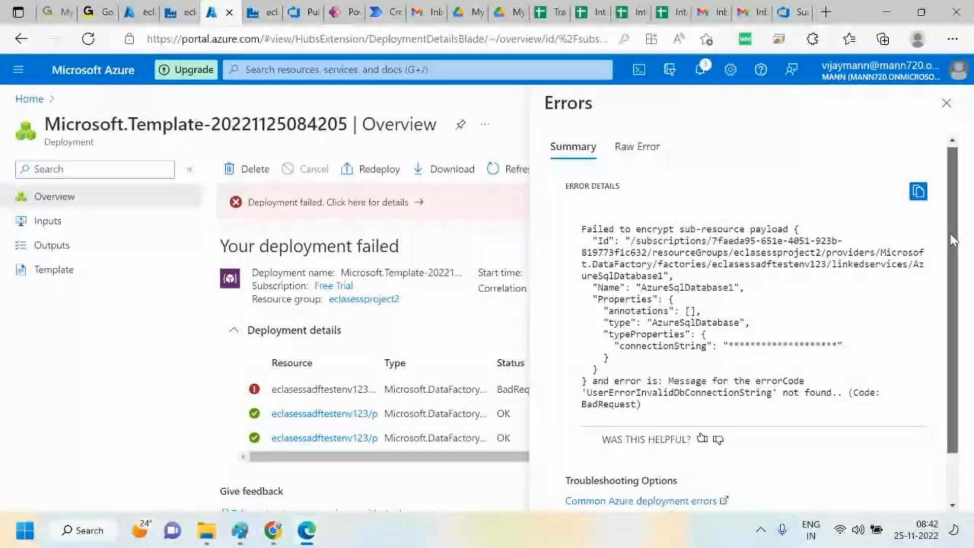
left_click_drag(950, 234, 943, 283)
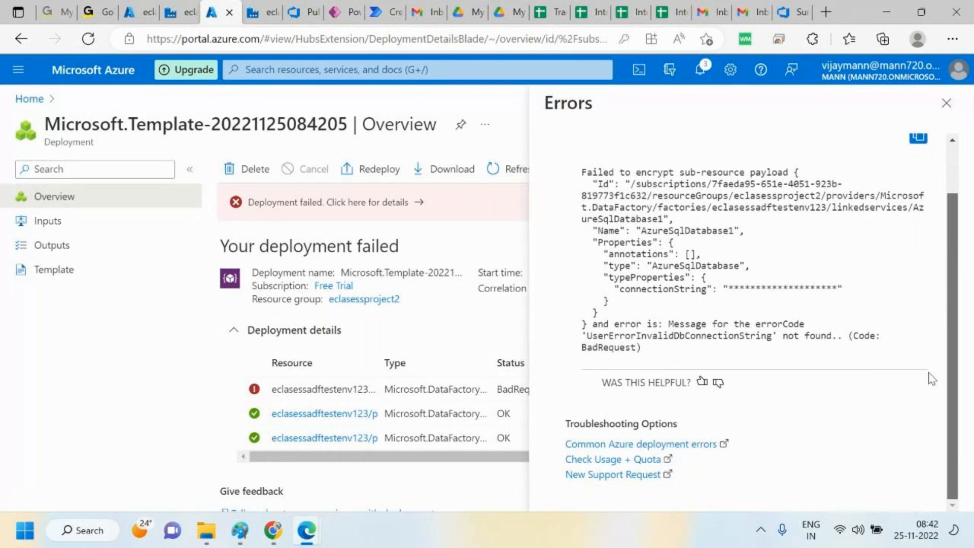
scroll(933, 378, "up", 1)
Switch back to the eclasessadf123ram development factory's ARM template page in Data Factory Studio
left_click(178, 11)
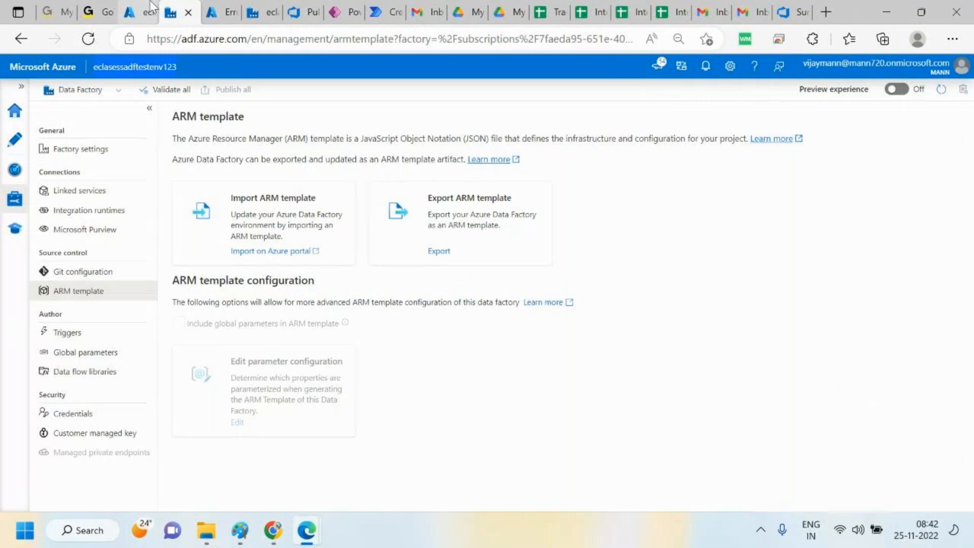
left_click(151, 8)
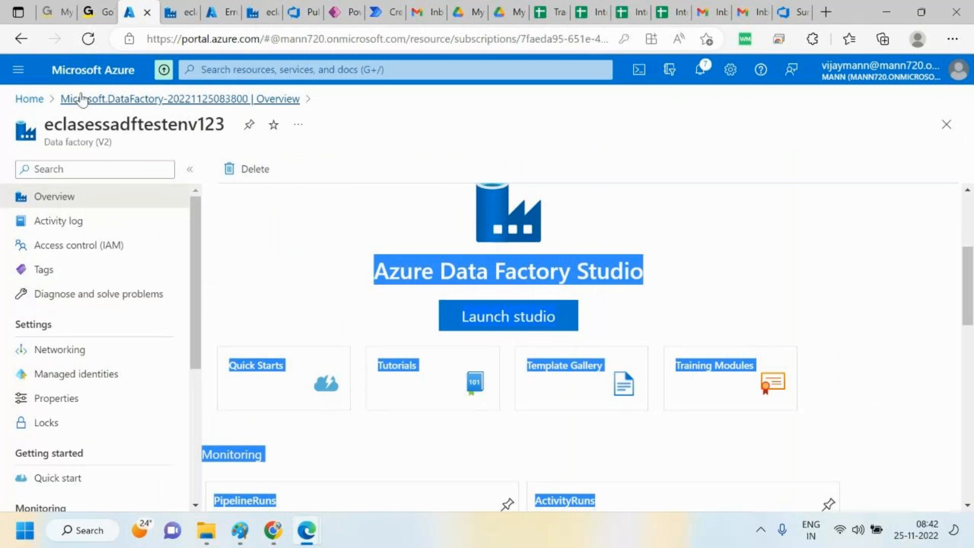
left_click(259, 9)
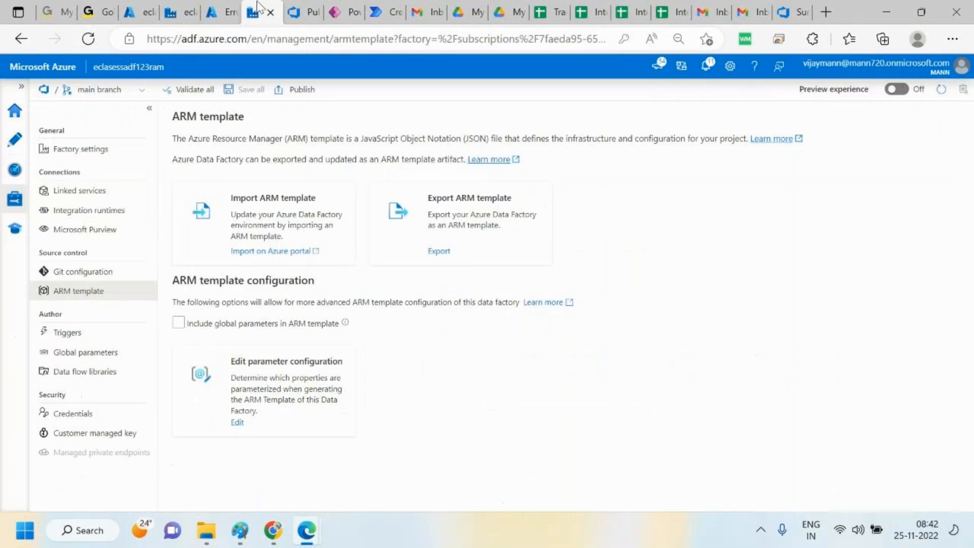
Return to the development factory and open its linked services list in the Manage hub
left_click(217, 10)
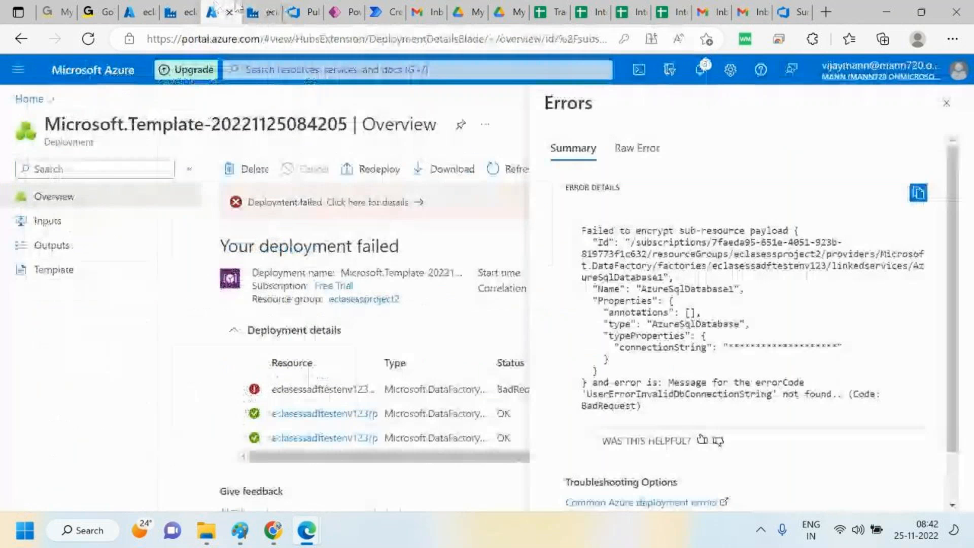
left_click(256, 12)
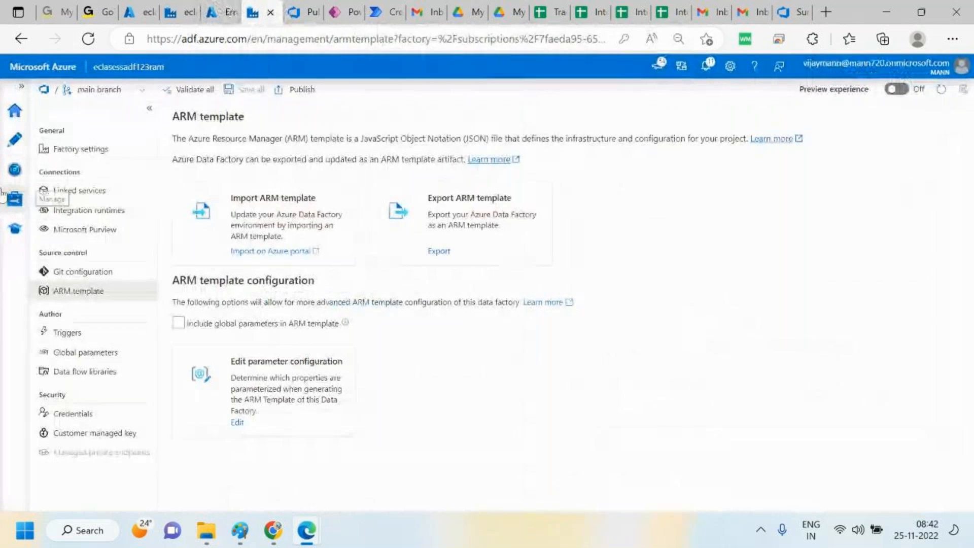
left_click(18, 144)
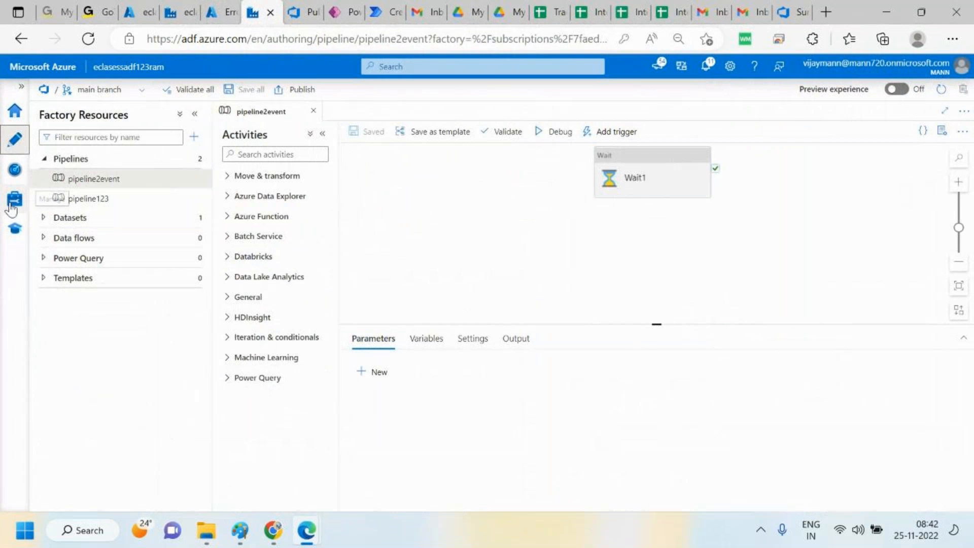
left_click(13, 202)
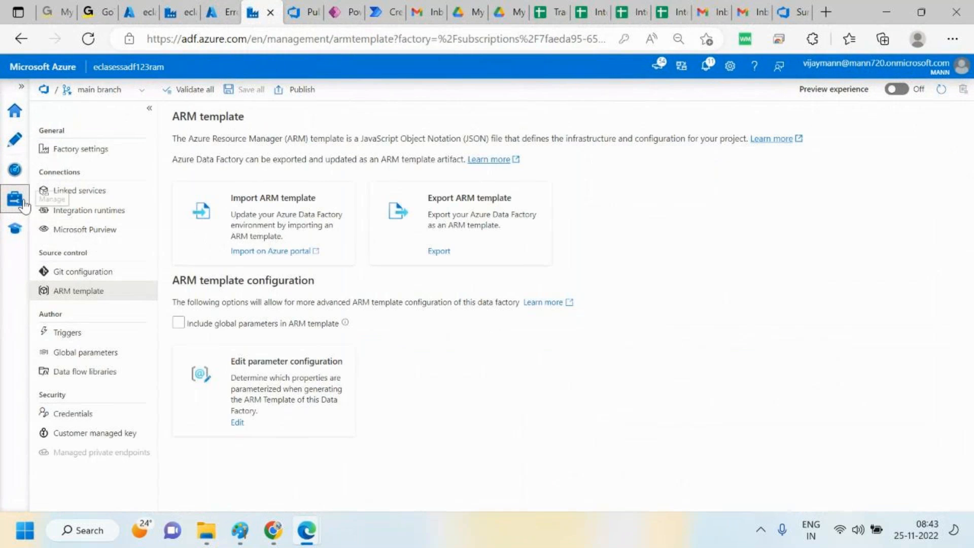
left_click(15, 169)
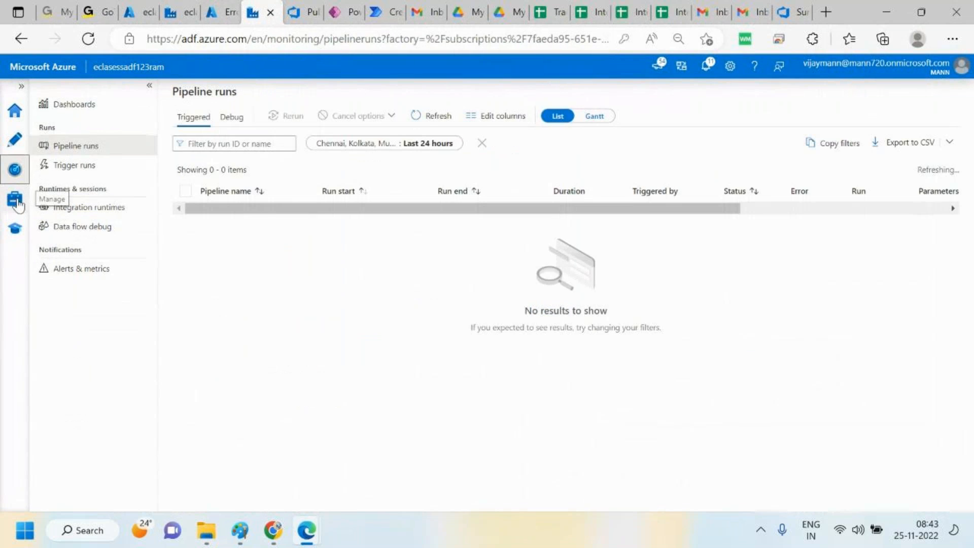
left_click(15, 200)
left_click(116, 195)
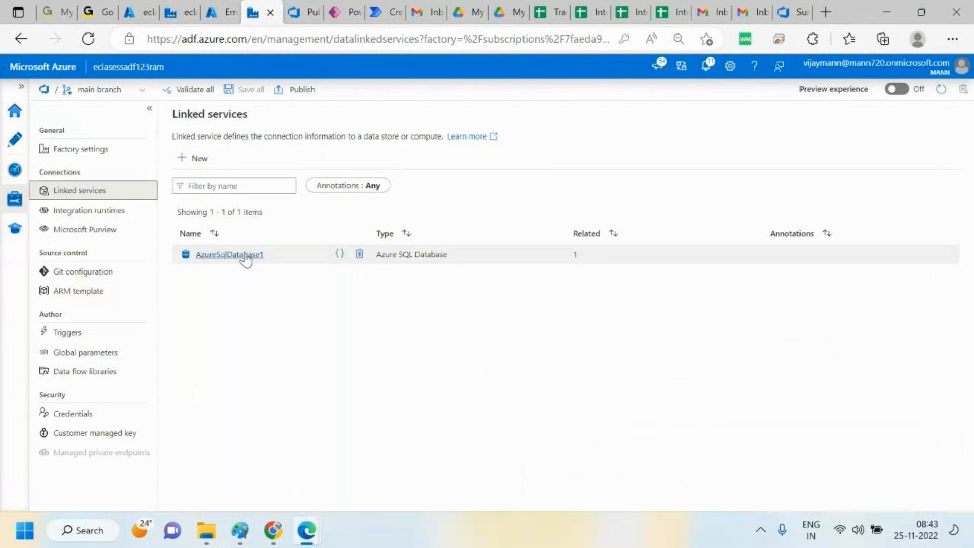
Review the AzureSqlDatabase1 linked service's connection settings and its related datasets without saving changes
left_click(239, 258)
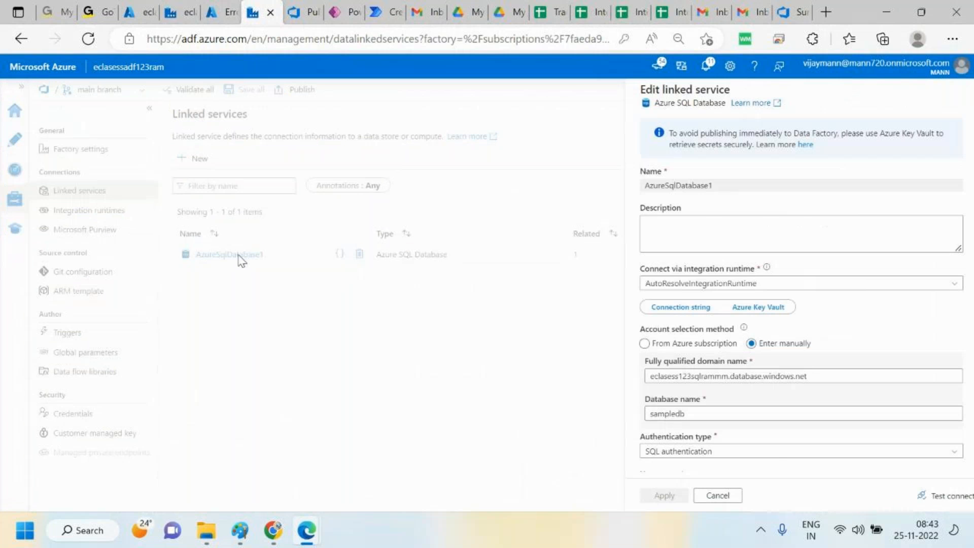
scroll(779, 461, "down", 5)
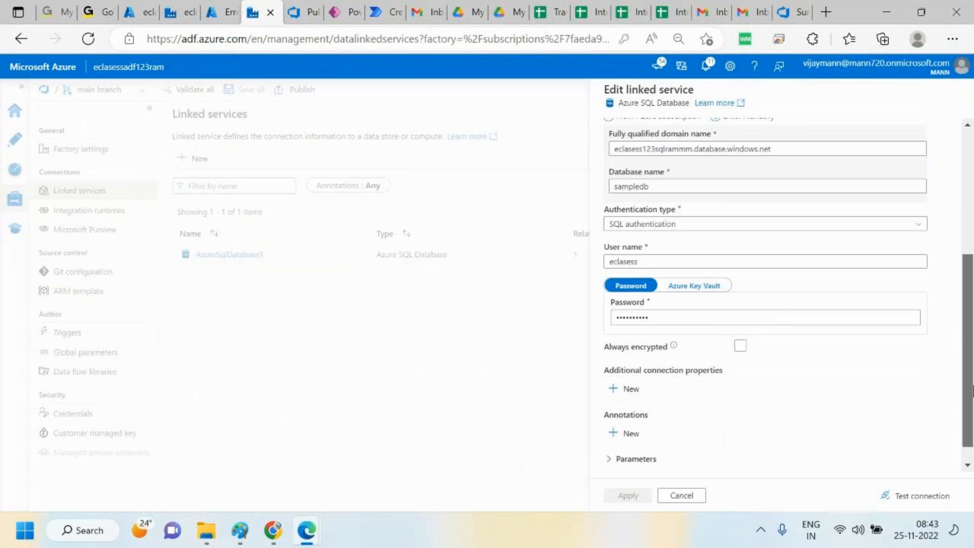
left_click_drag(973, 390, 969, 465)
left_click_drag(971, 379, 957, 156)
left_click(682, 495)
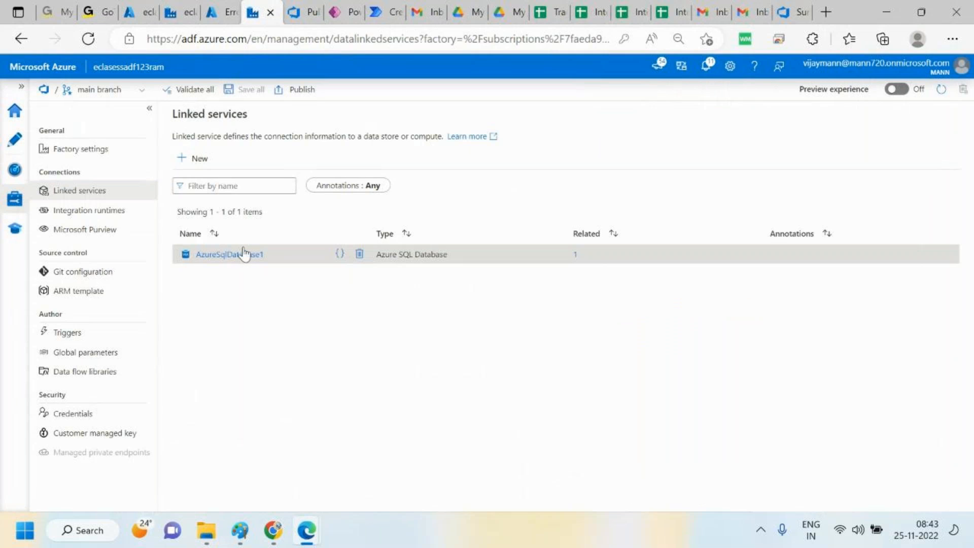
left_click(576, 261)
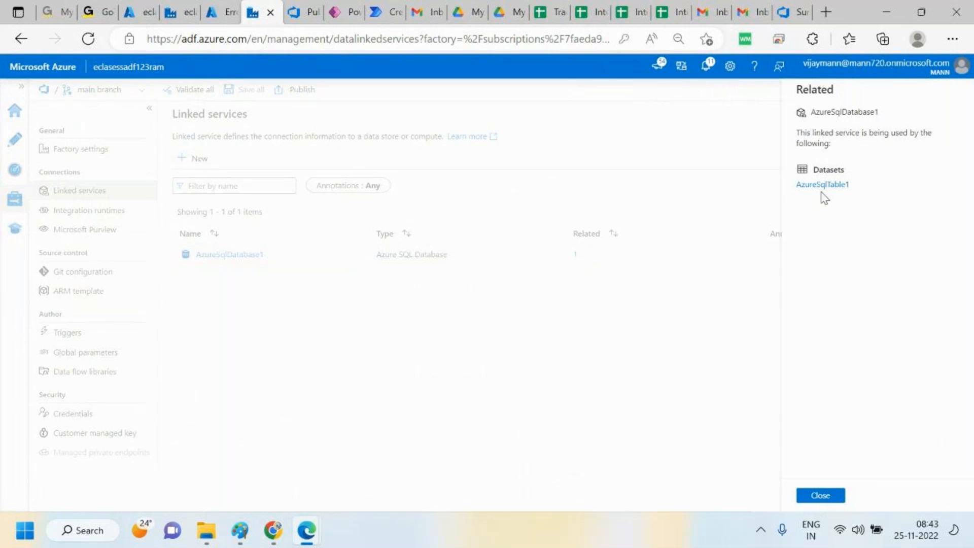
left_click(817, 497)
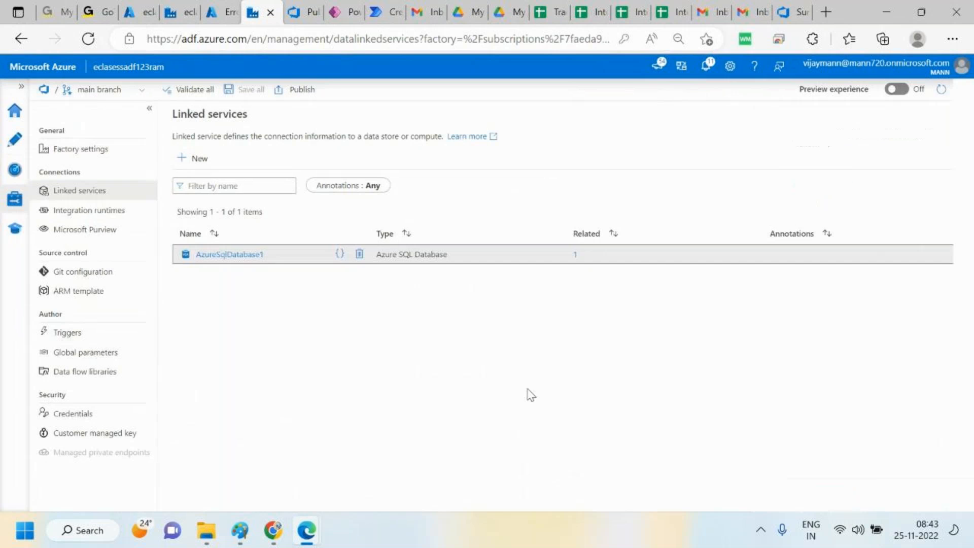
Test the AzureSqlDatabase1 linked service's connection, then close the editor without applying
left_click(233, 256)
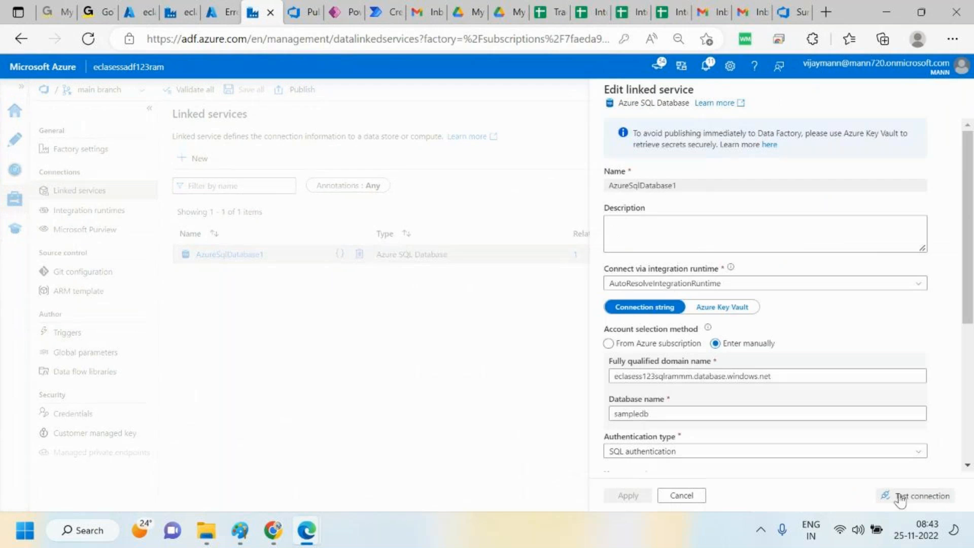
left_click(901, 497)
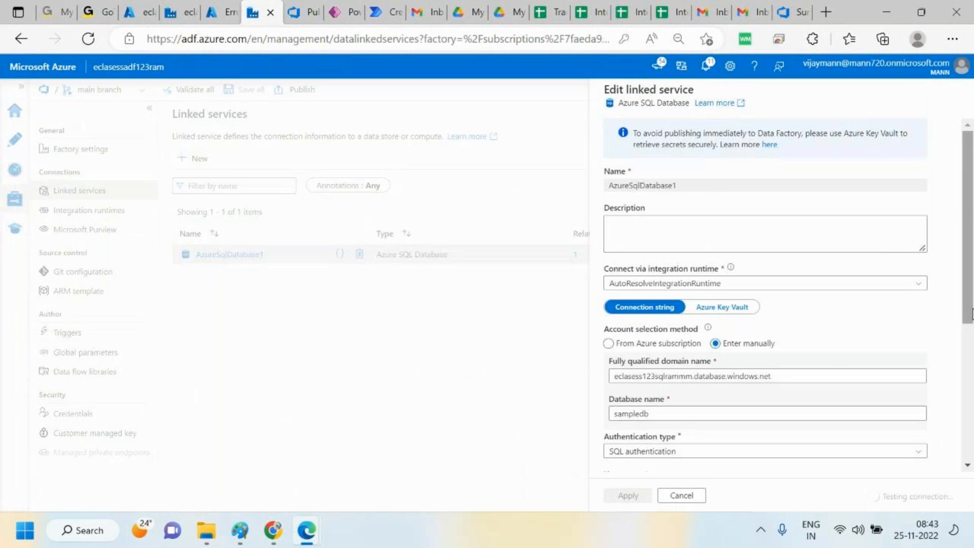
left_click_drag(970, 309, 969, 449)
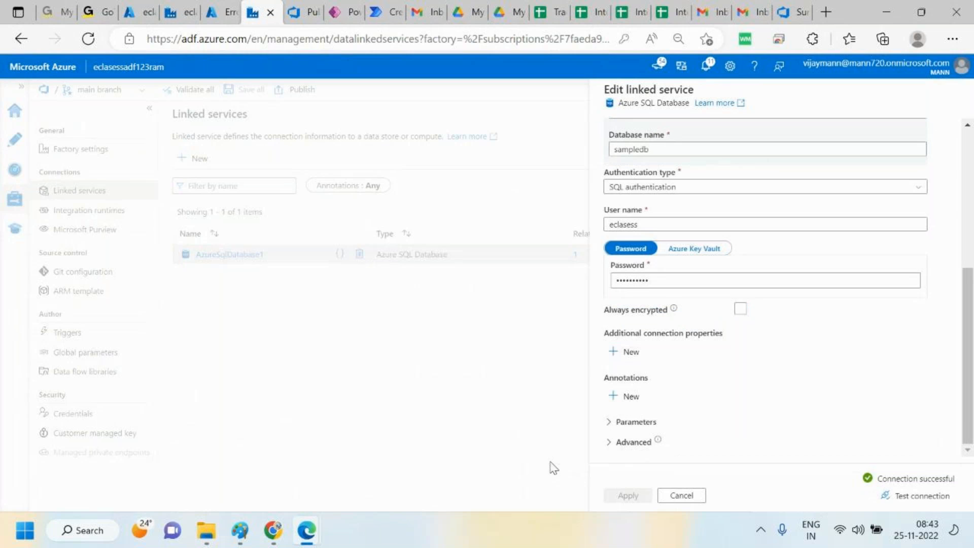
left_click(681, 496)
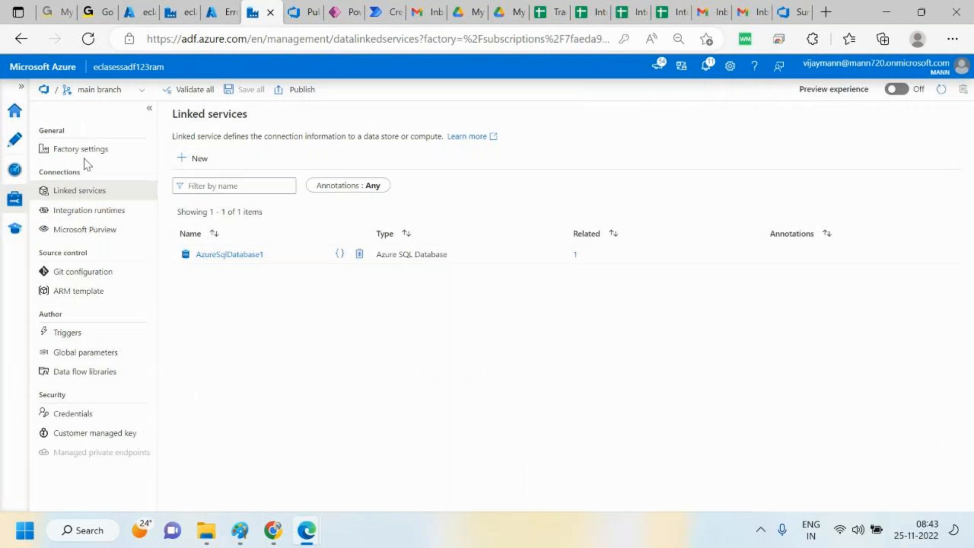
left_click(86, 197)
Switch to the eclassesopenproject Azure DevOps project and open its repository files
left_click(308, 10)
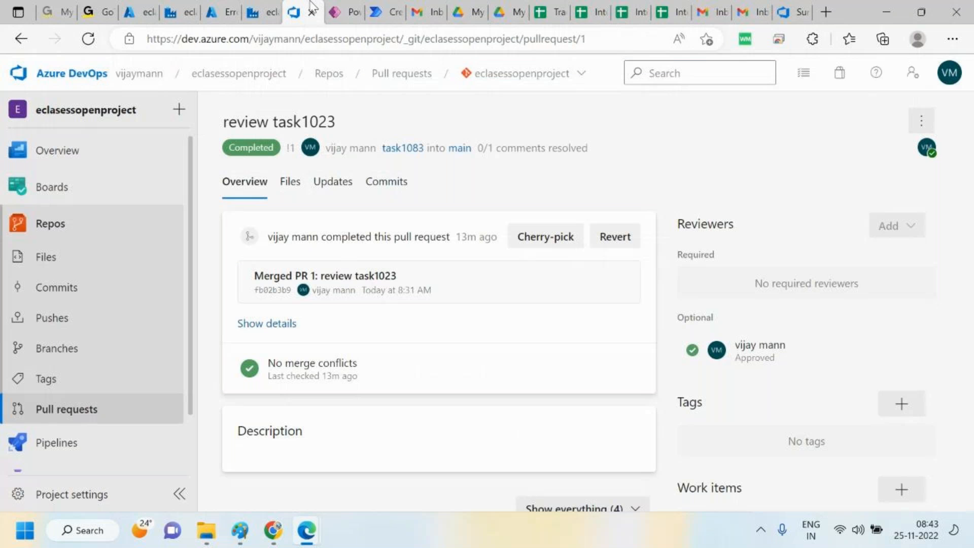
left_click(91, 221)
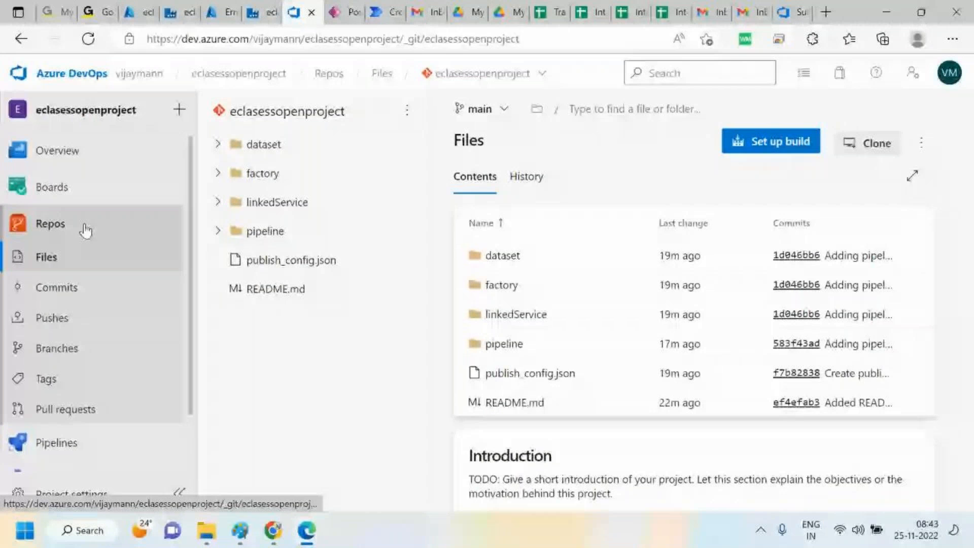
Open the project's Pipelines section in Azure DevOps
left_click(34, 234)
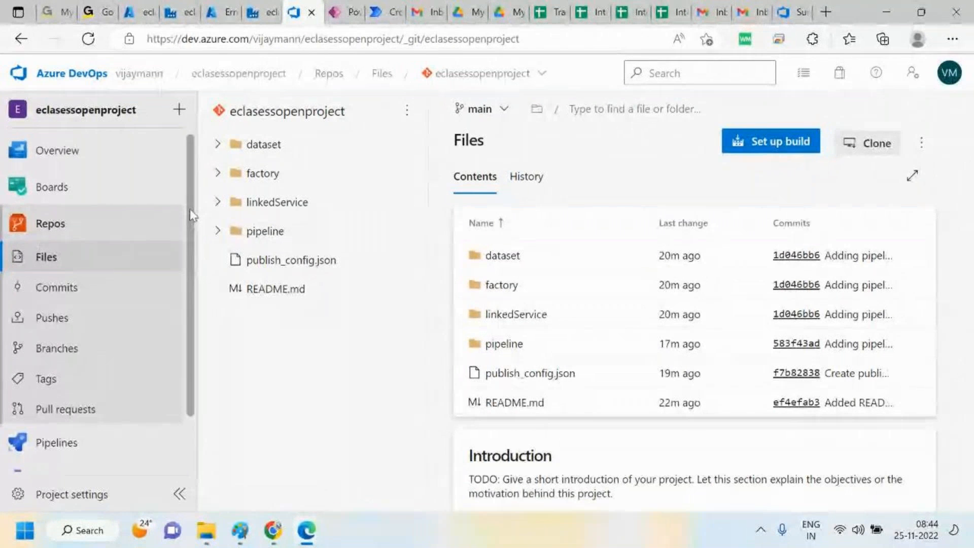
scroll(192, 233, "down", 1)
scroll(196, 264, "down", 1)
left_click(100, 385)
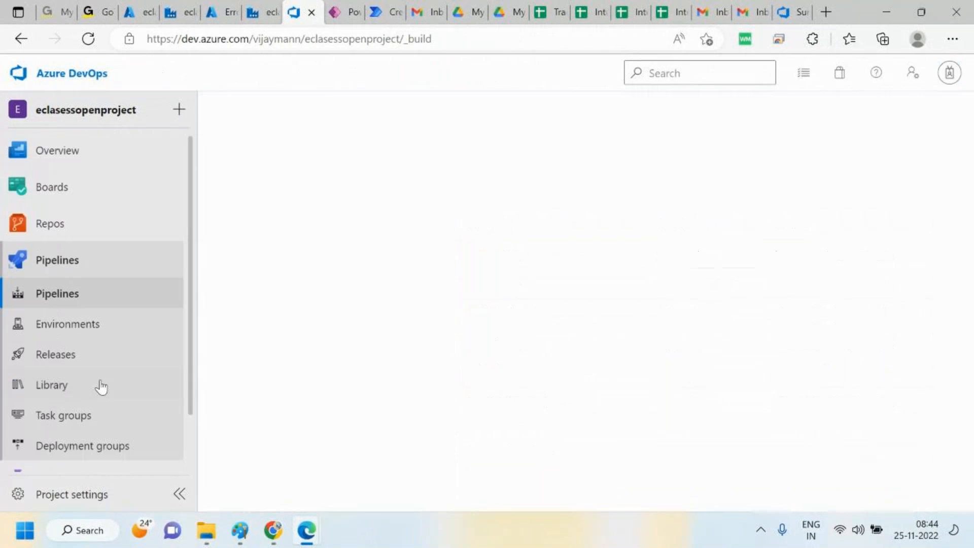